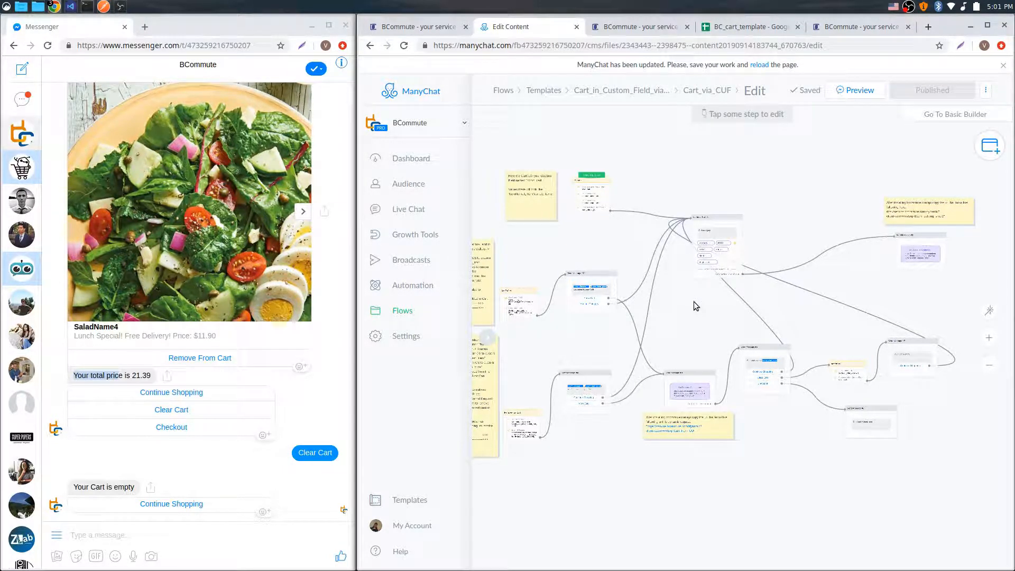
- Look over the BCommute dynamic content setup page and the BC_cart_template spreadsheet, and return to the ManyChat flow
left_click(643, 32)
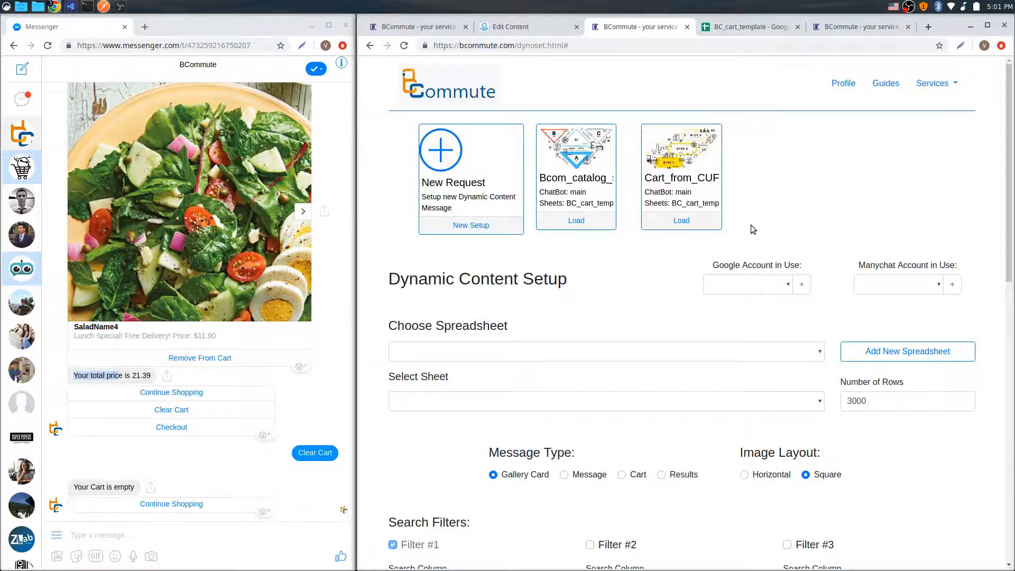
left_click(742, 32)
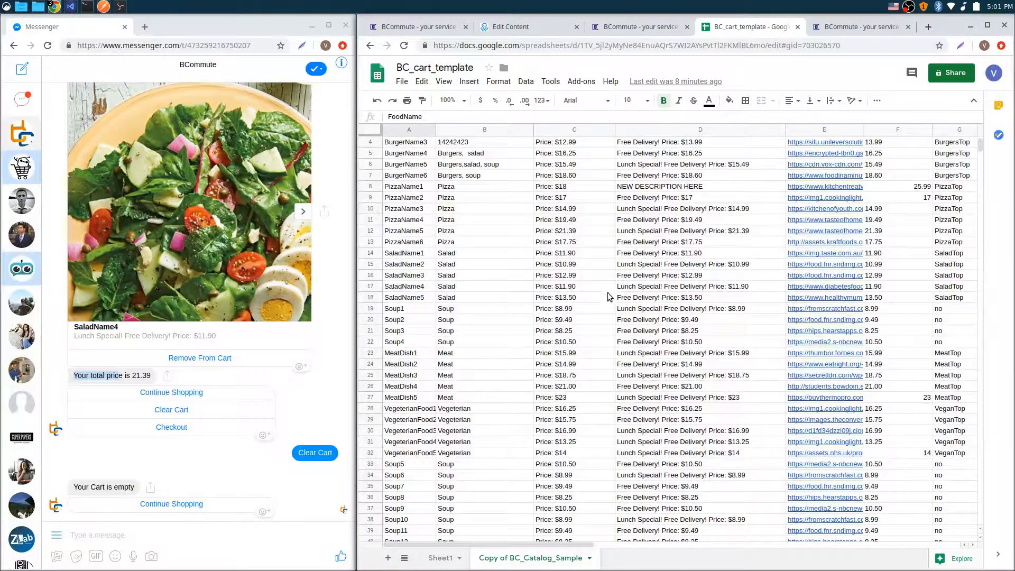
left_click(539, 30)
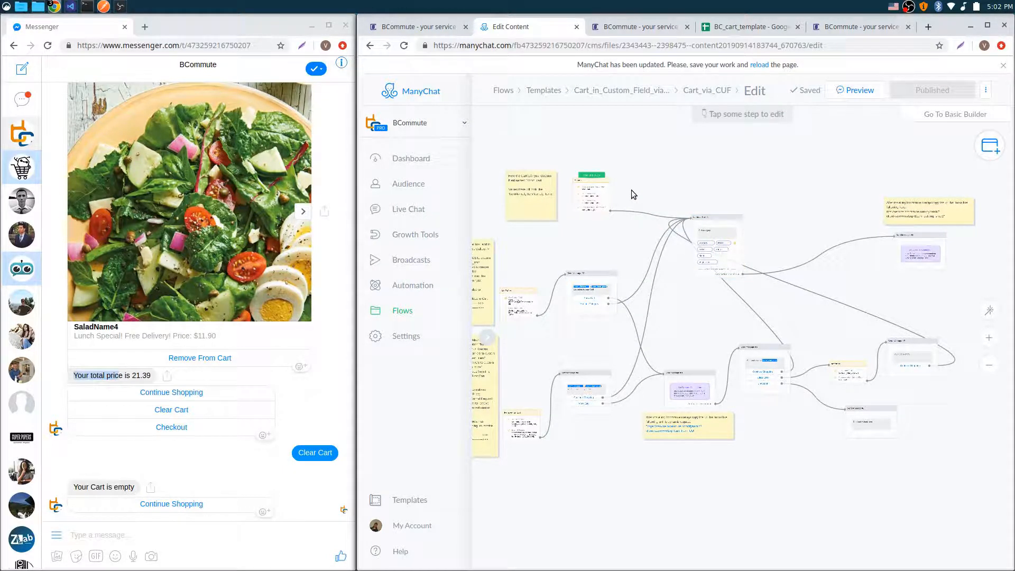
- Examine the Starting Step's actions on the cart custom fields, checking the item prices in the BC_cart_template spreadsheet
scroll(624, 204, "up", 5)
scroll(603, 203, "up", 3)
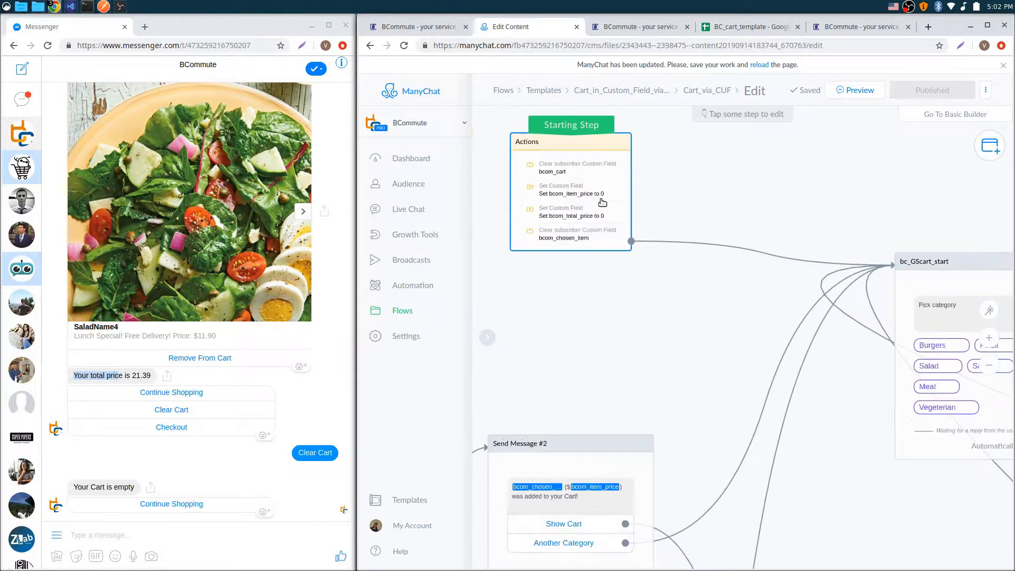
scroll(680, 285, "up", 2)
left_click_drag(692, 252, 723, 330)
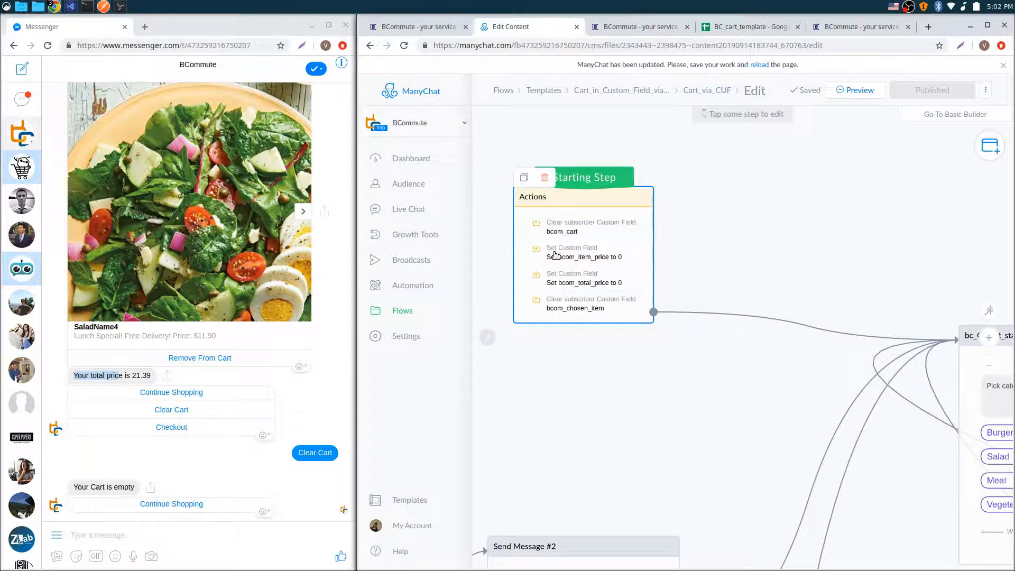
left_click(737, 31)
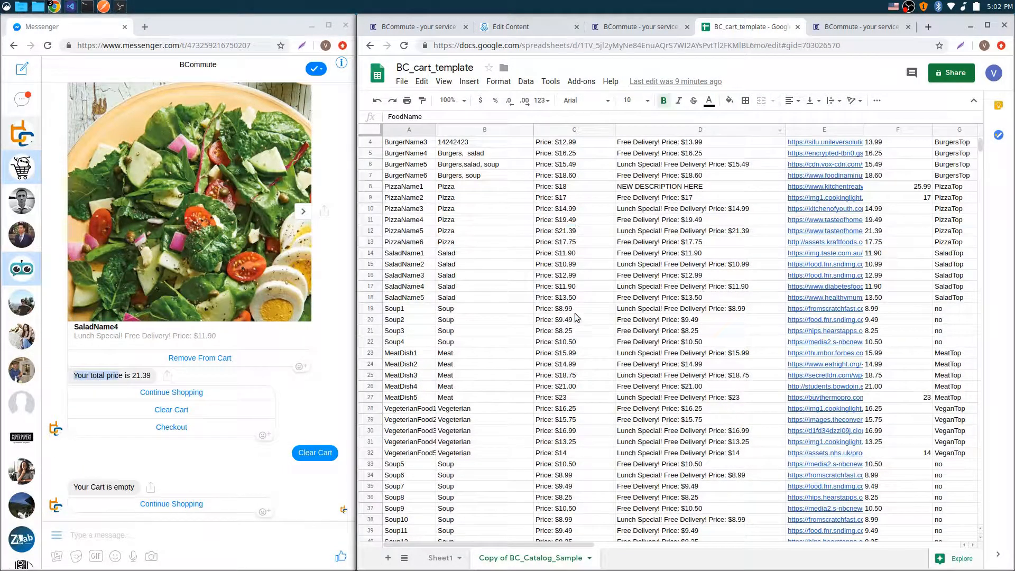
left_click(541, 28)
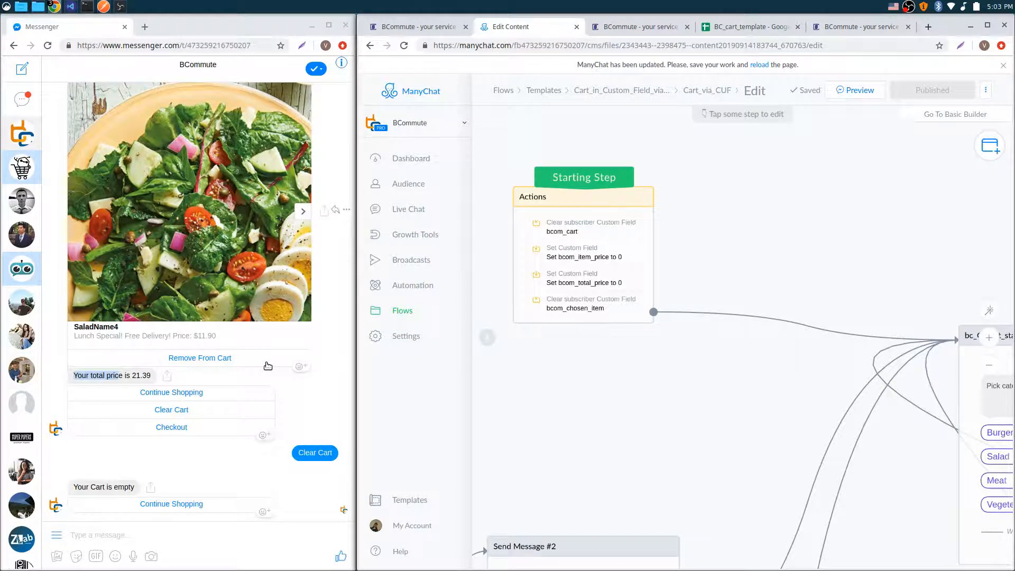
mouse_move(551, 284)
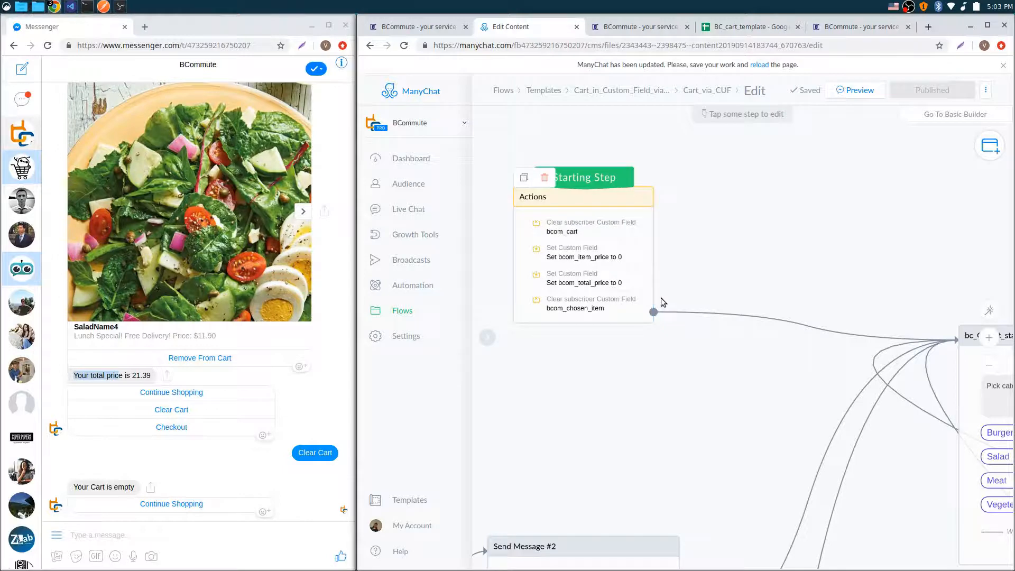
- Examine the bc_GScart_start message's Pick category question, its reply options and the custom field that stores the response
scroll(763, 351, "down", 1)
scroll(763, 350, "down", 2)
left_click_drag(823, 459, 655, 371)
scroll(711, 421, "down", 3)
left_click_drag(765, 507, 591, 463)
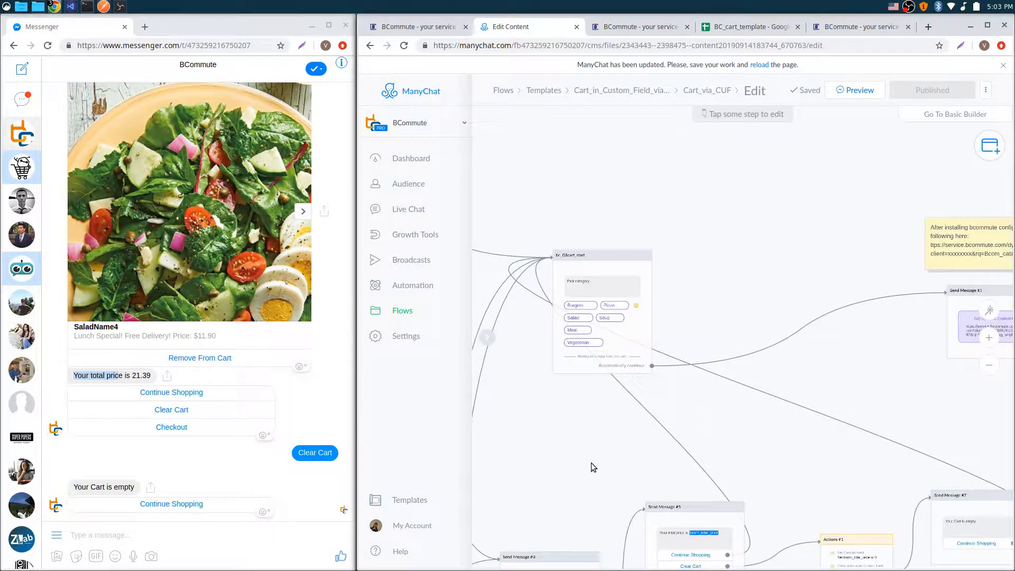
scroll(607, 328, "up", 3)
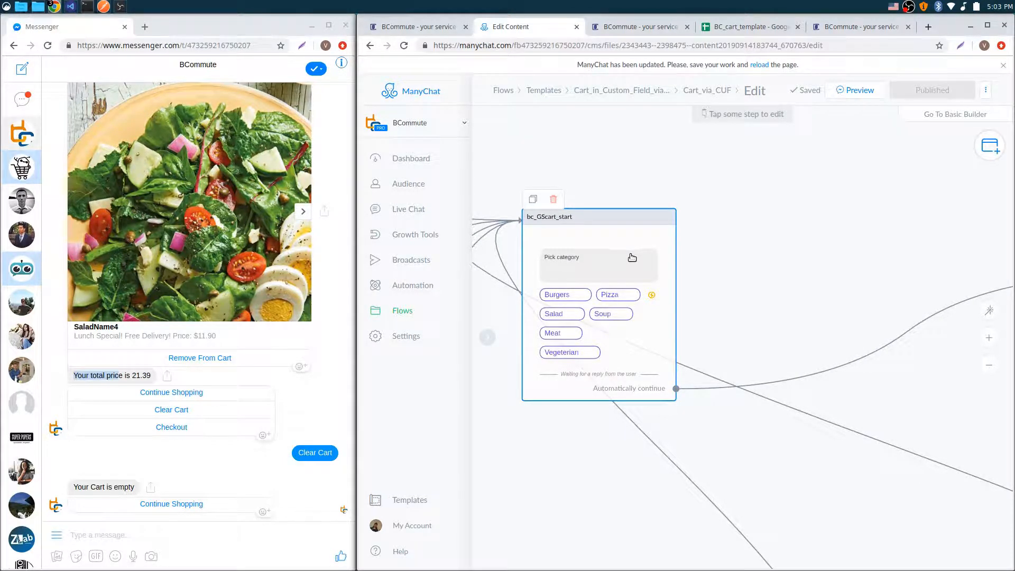
left_click(632, 268)
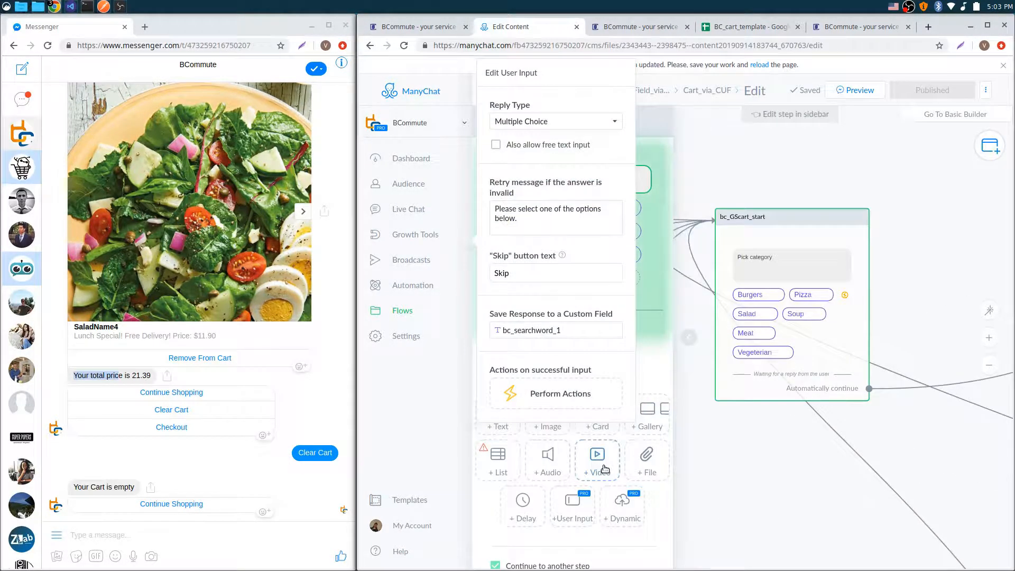
left_click(658, 350)
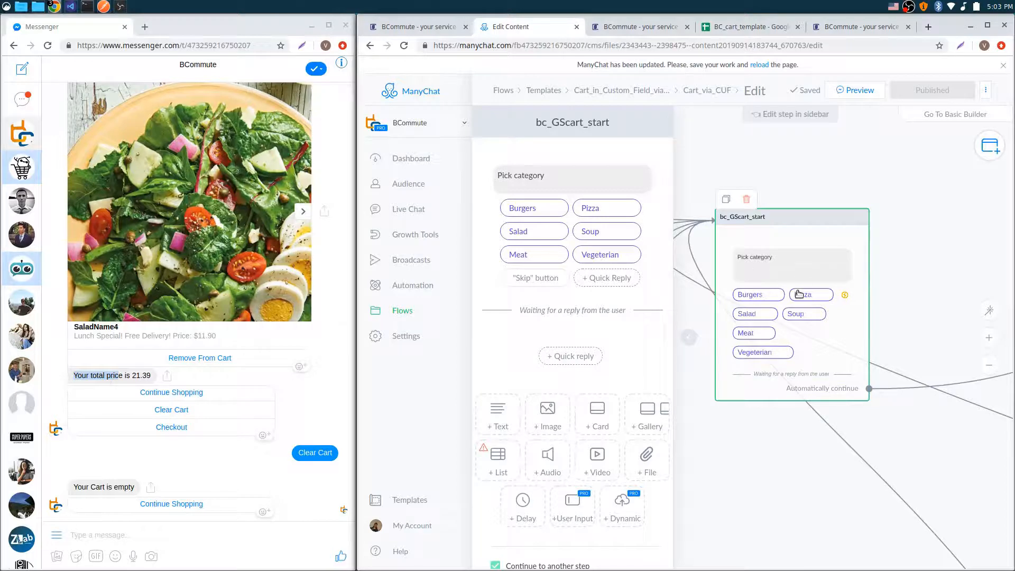
left_click(608, 182)
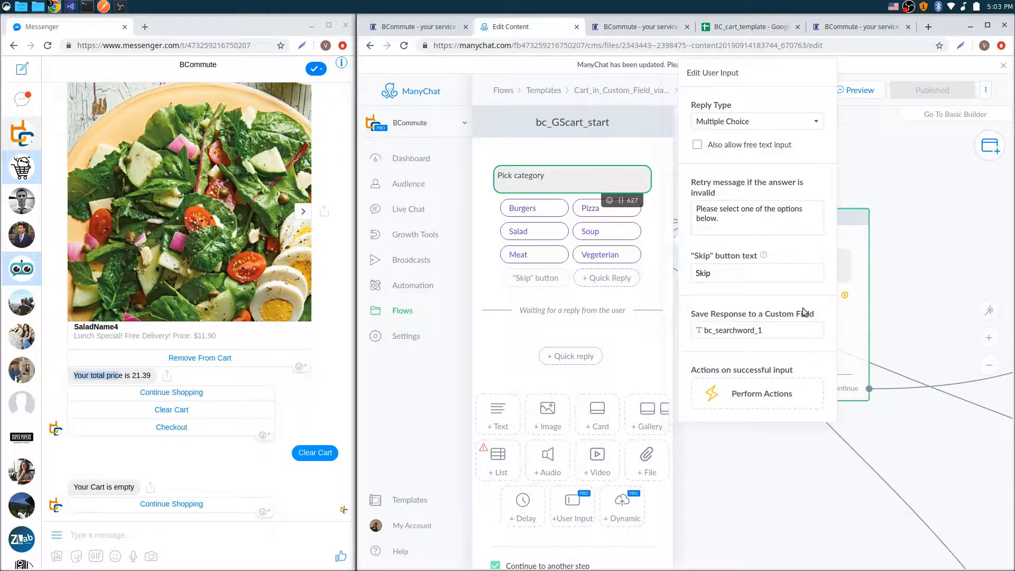
left_click(736, 468)
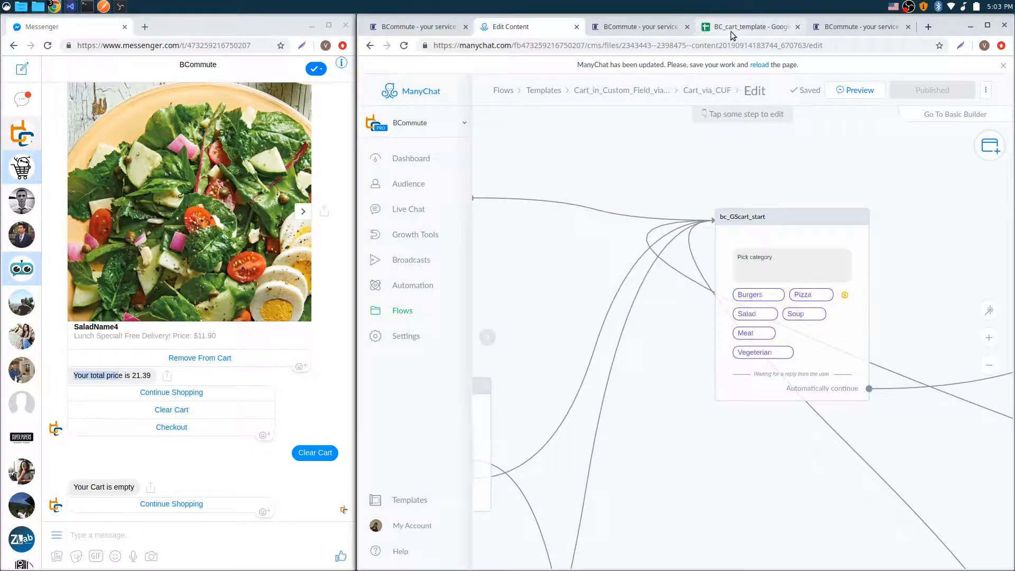
- Review the food categories in column B of the BC_cart_template spreadsheet and switch to the BCommute setup page
left_click(731, 30)
scroll(512, 256, "down", 2)
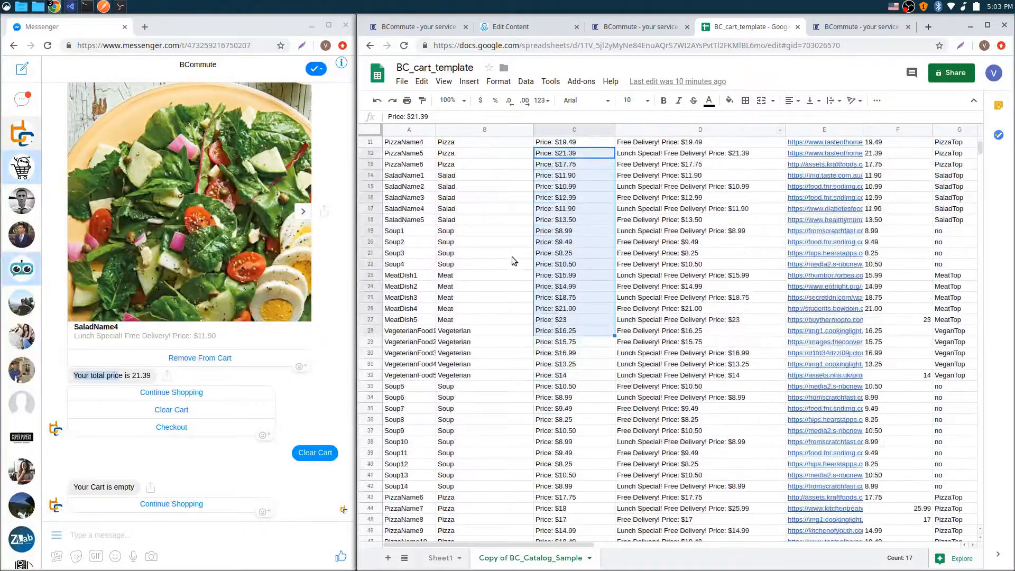
scroll(512, 257, "down", 3)
scroll(512, 260, "up", 4)
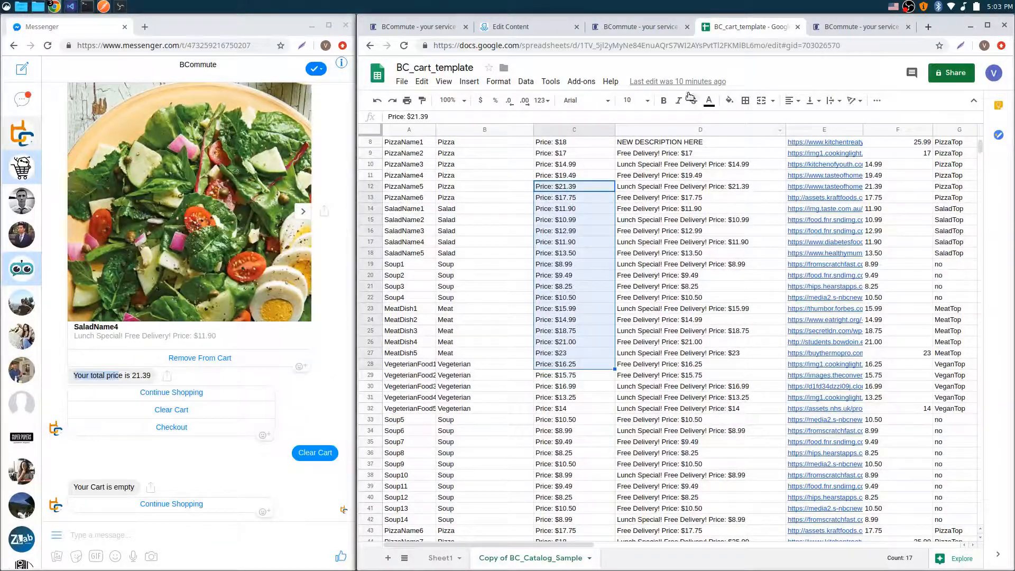
left_click(642, 30)
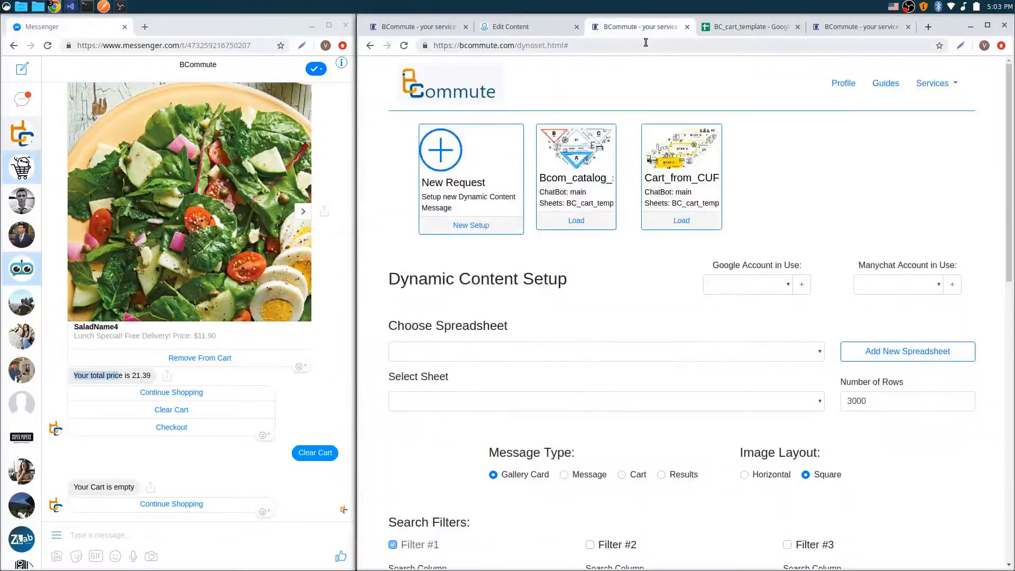
- Send a preview of the ManyChat flow to Messenger and choose the Meat category in the chat
left_click(552, 27)
scroll(740, 373, "down", 3)
left_click_drag(717, 427, 593, 409)
left_click(857, 91)
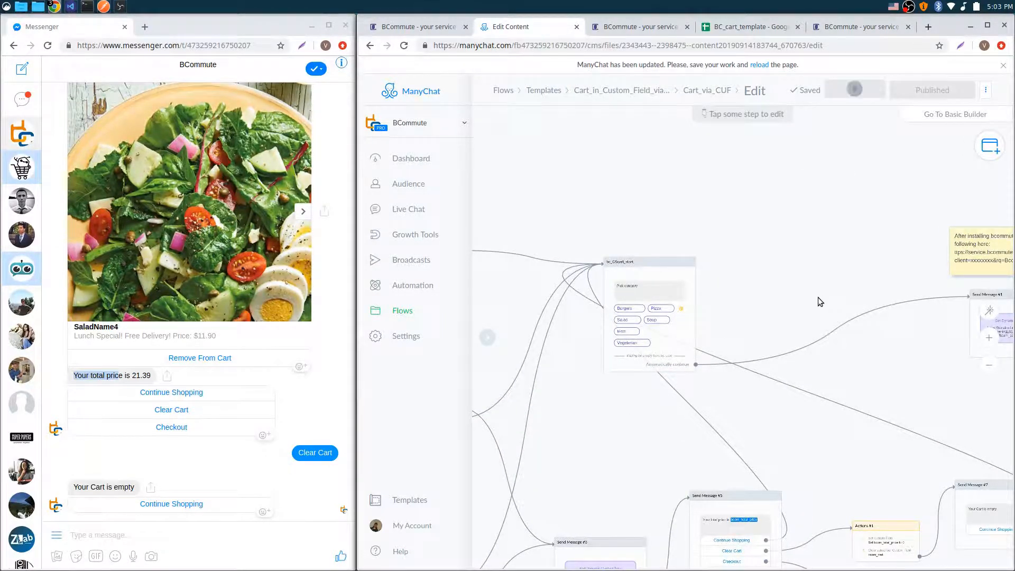
left_click_drag(843, 249, 730, 220)
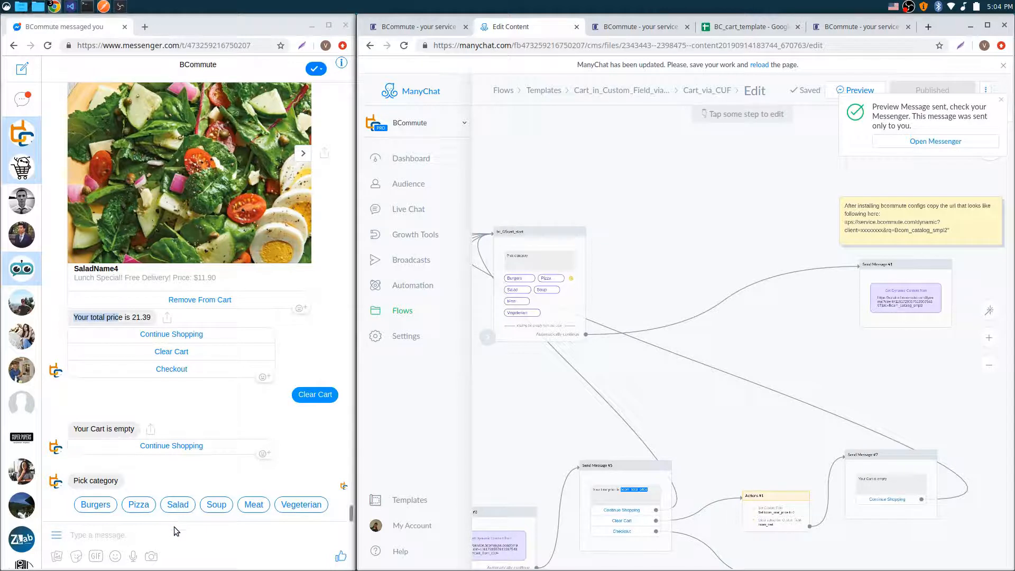
left_click(253, 505)
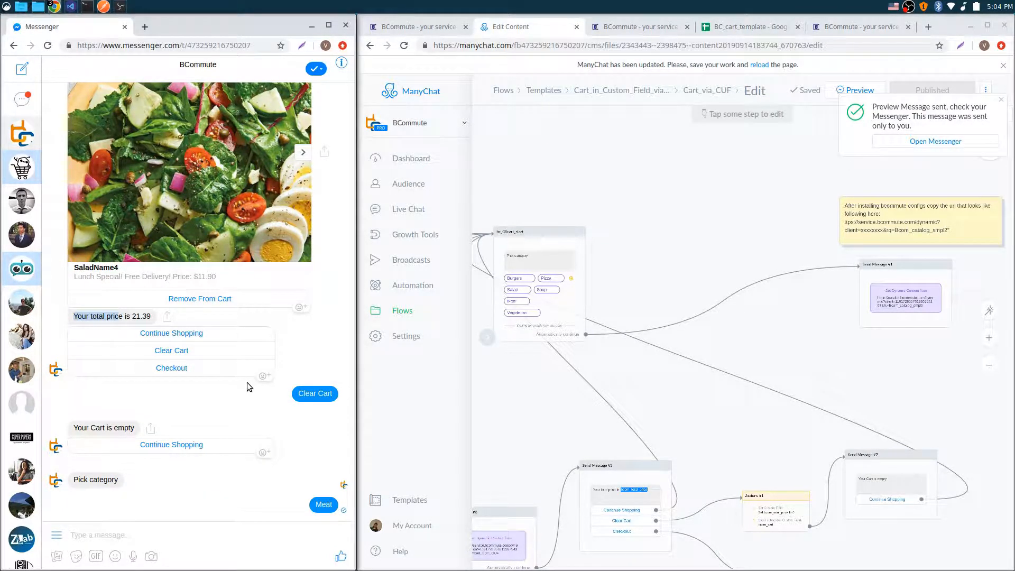
- Highlight the MeatDish1 to MeatDish5 rows from column A through column D in the BC_cart_template spreadsheet
left_click(737, 22)
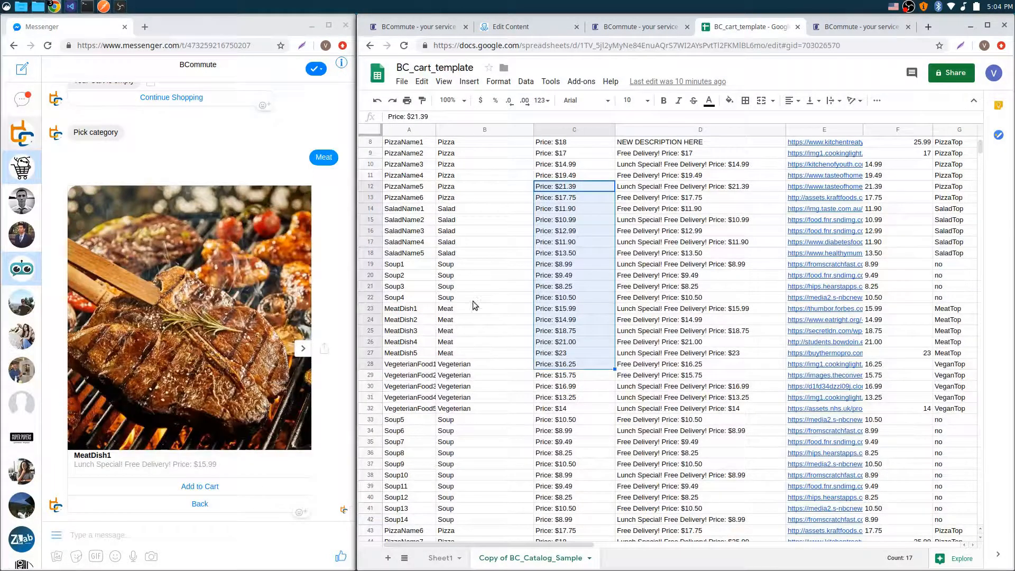
left_click(460, 320)
left_click_drag(458, 322, 459, 354)
left_click_drag(402, 308, 688, 357)
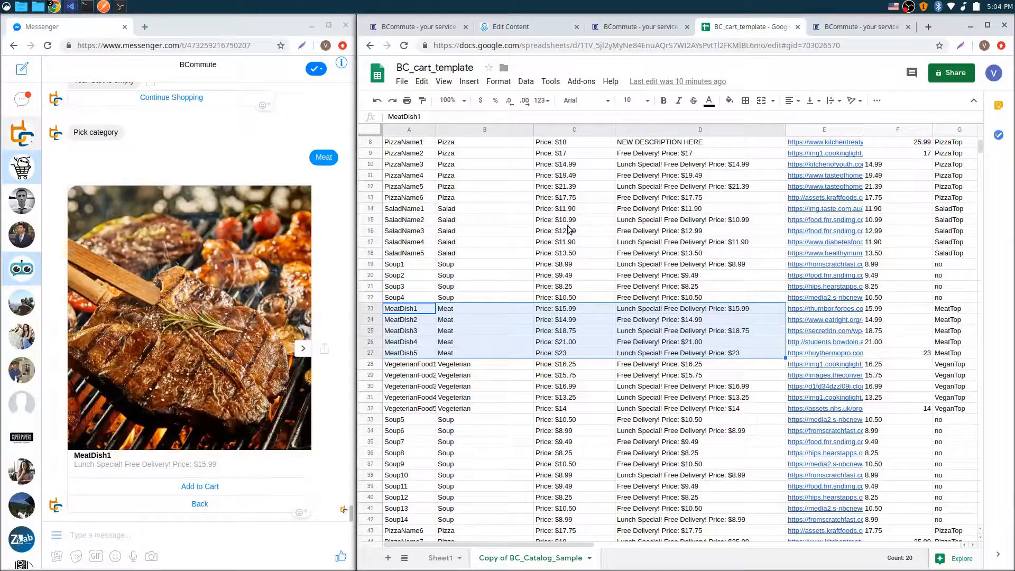
- Return to the ManyChat flow and survey how its message and action steps are connected
left_click(643, 29)
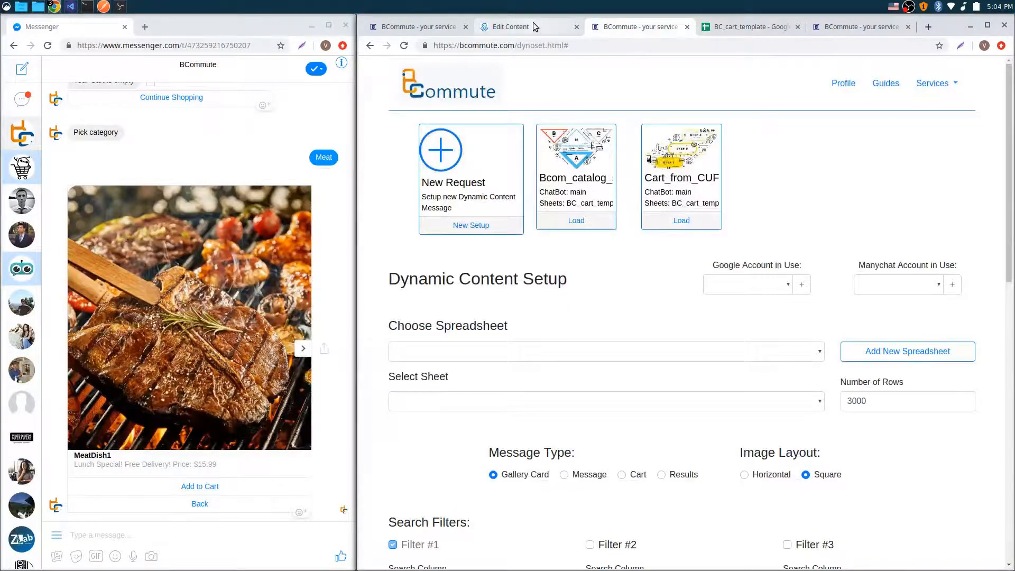
left_click(511, 27)
scroll(722, 359, "down", 4)
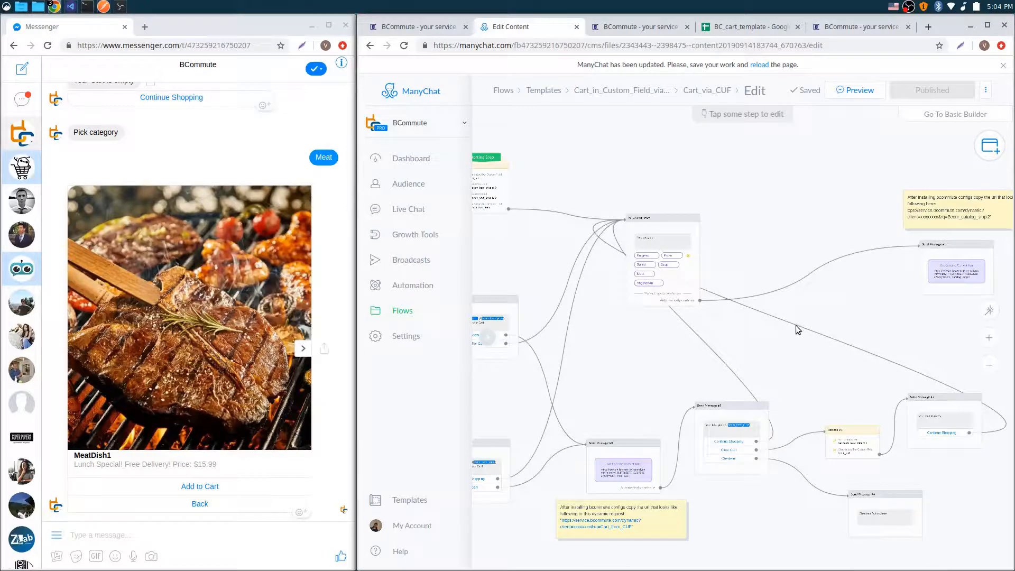
left_click_drag(708, 354, 771, 340)
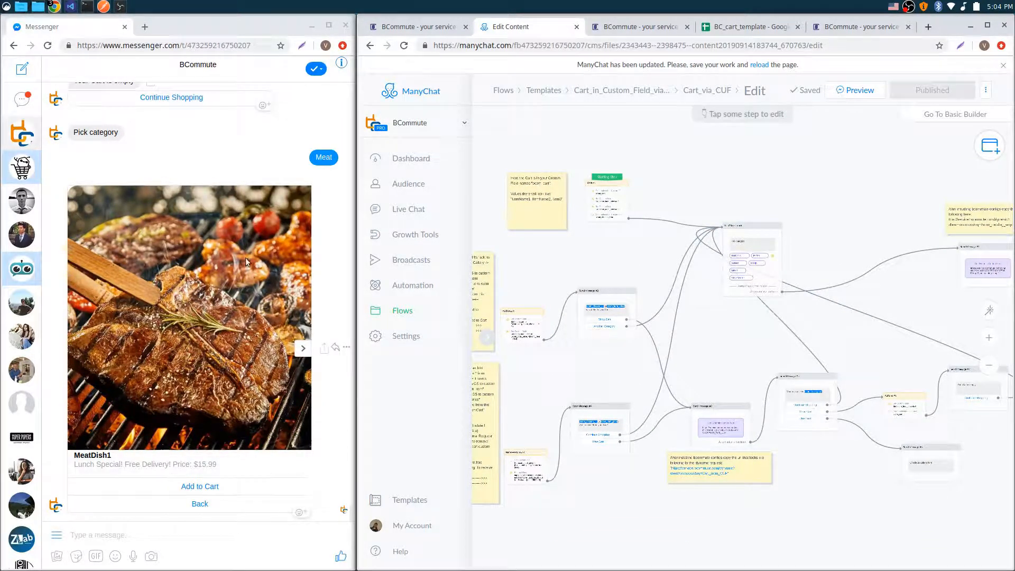
- Load the saved Bcom_catalog_smpl2 request on the BCommute dynamic content setup page
left_click(608, 27)
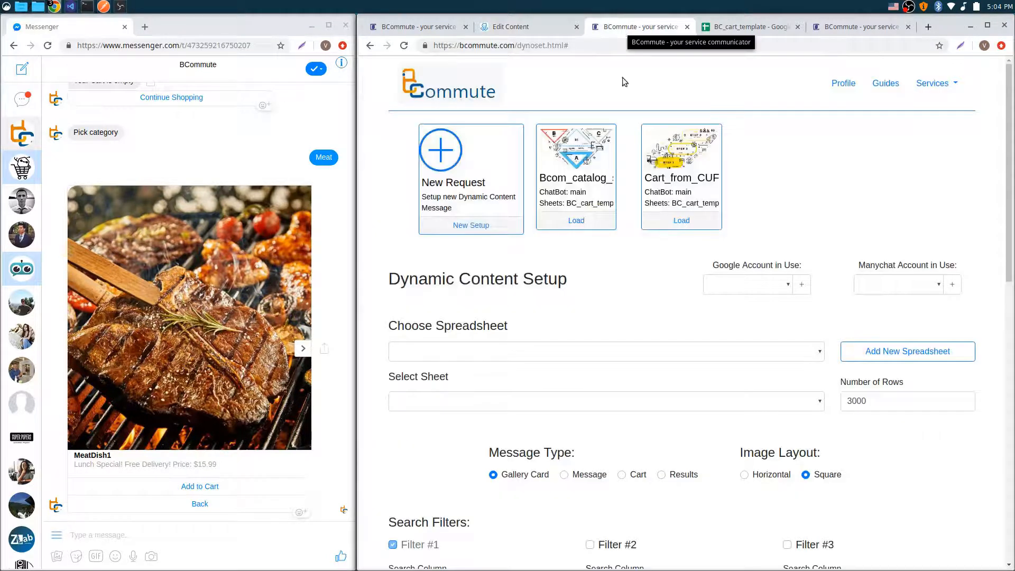
left_click(577, 221)
scroll(643, 244, "down", 3)
scroll(643, 245, "down", 3)
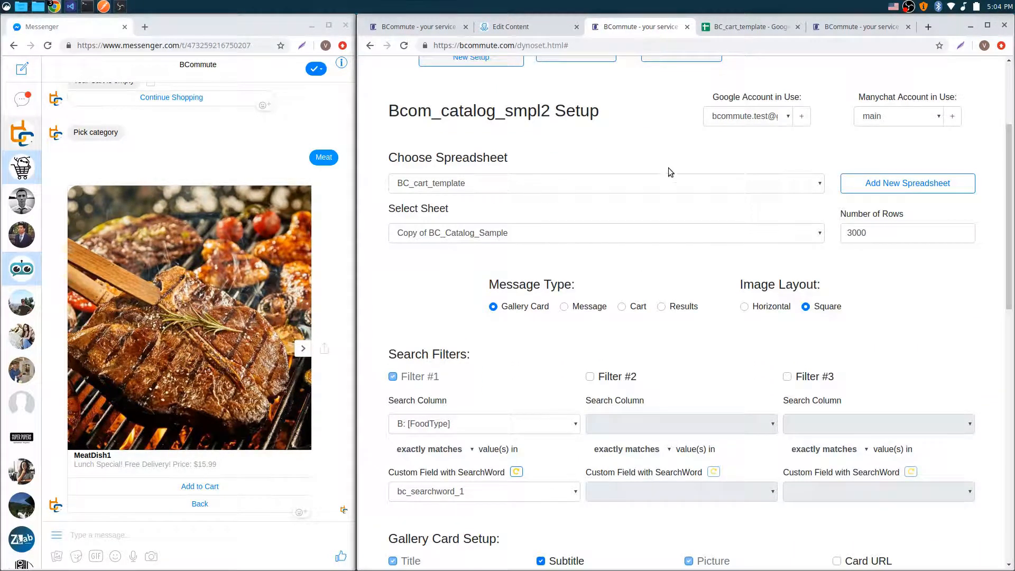
- Review the loaded request's spreadsheet and sheet choice, message type, search filter and gallery card settings against the spreadsheet
left_click(754, 28)
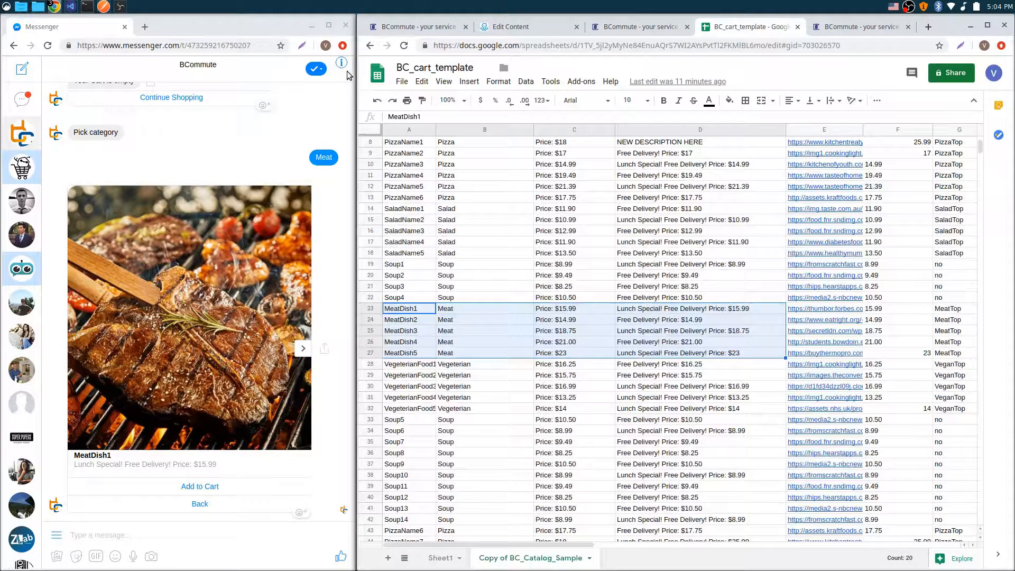
left_click(631, 29)
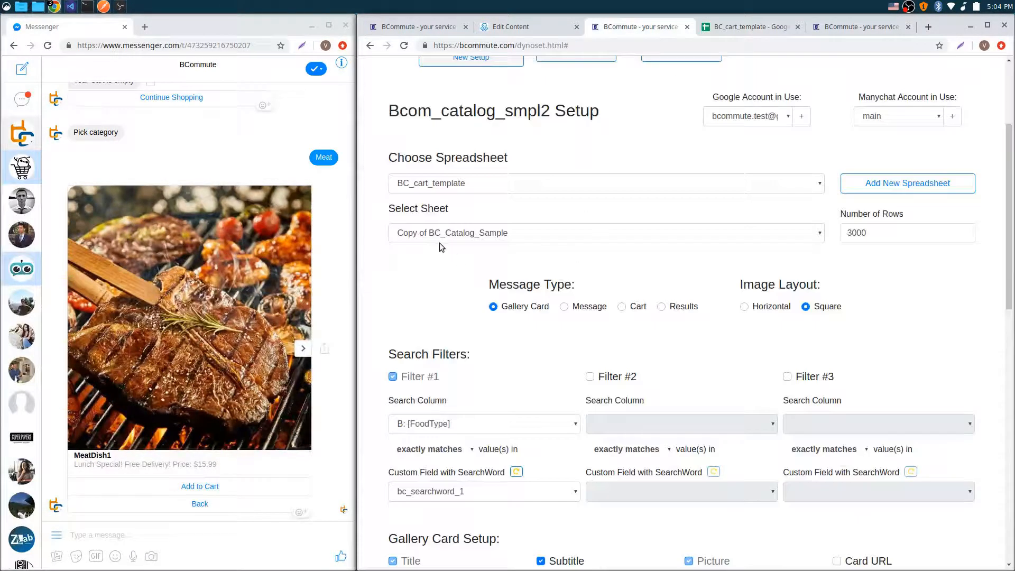
scroll(682, 232, "down", 3)
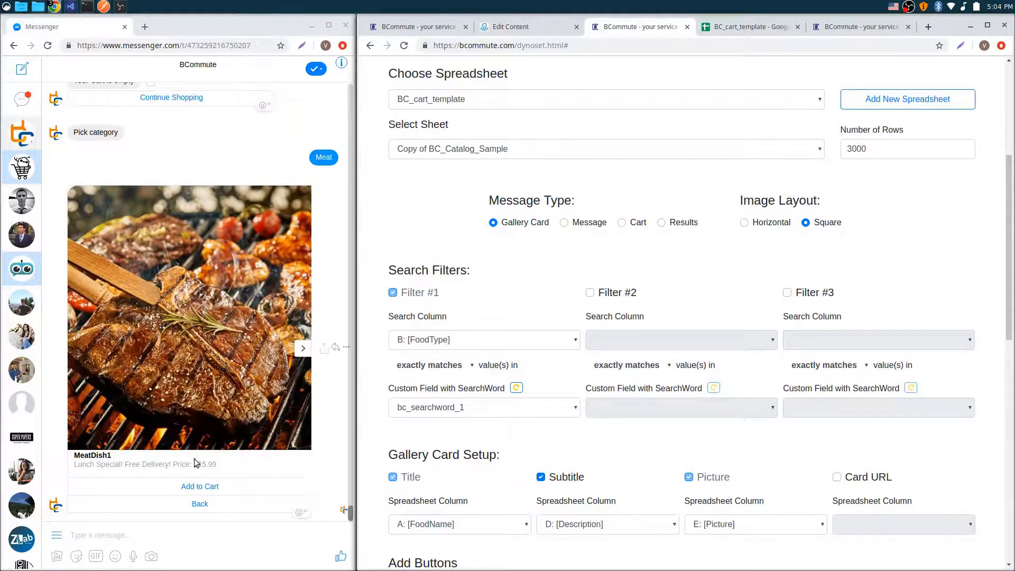
scroll(460, 255, "down", 2)
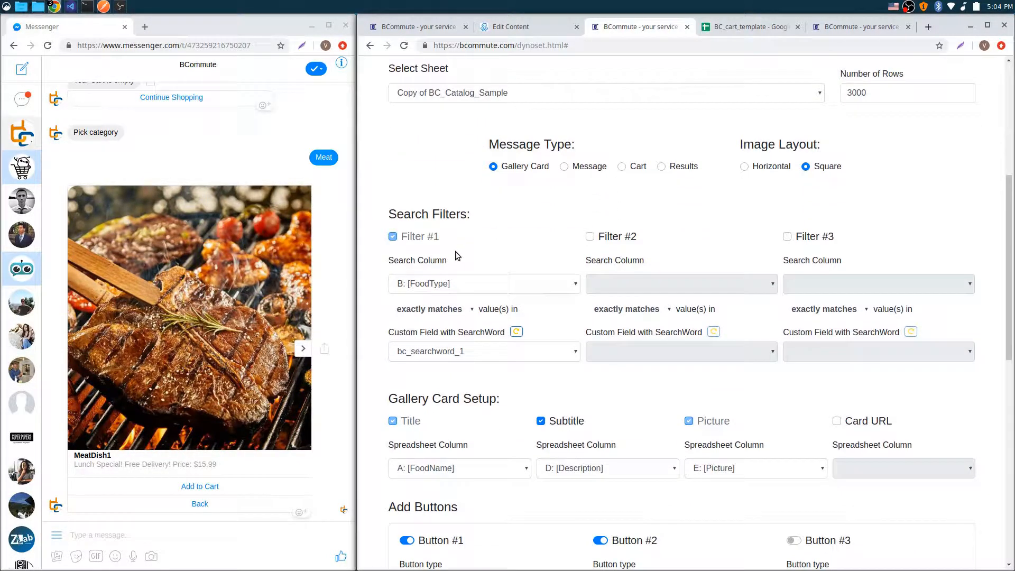
scroll(459, 254, "down", 2)
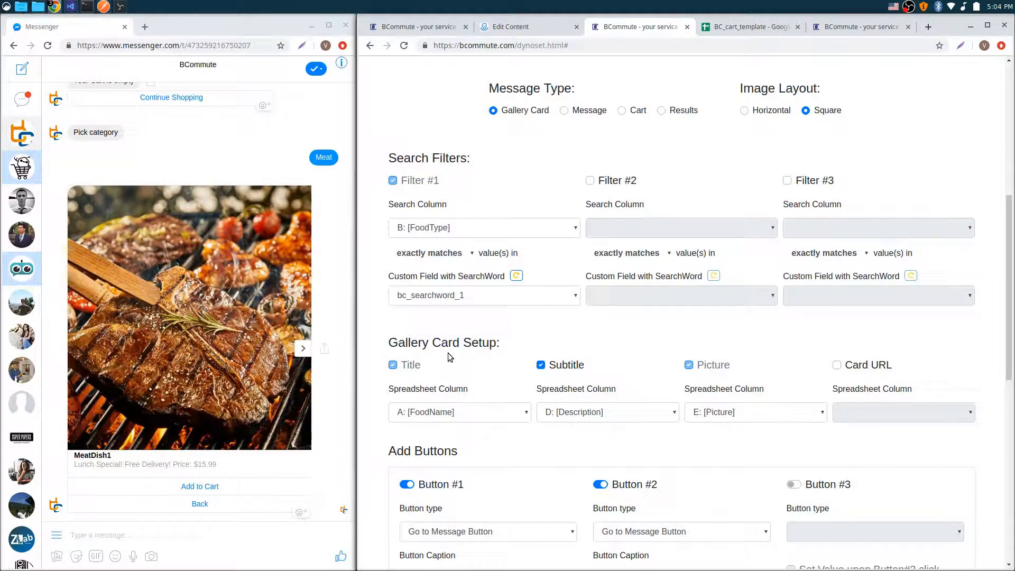
- Compare Filter #1's search column and search word custom field with the spreadsheet and the ManyChat flow
left_click(758, 26)
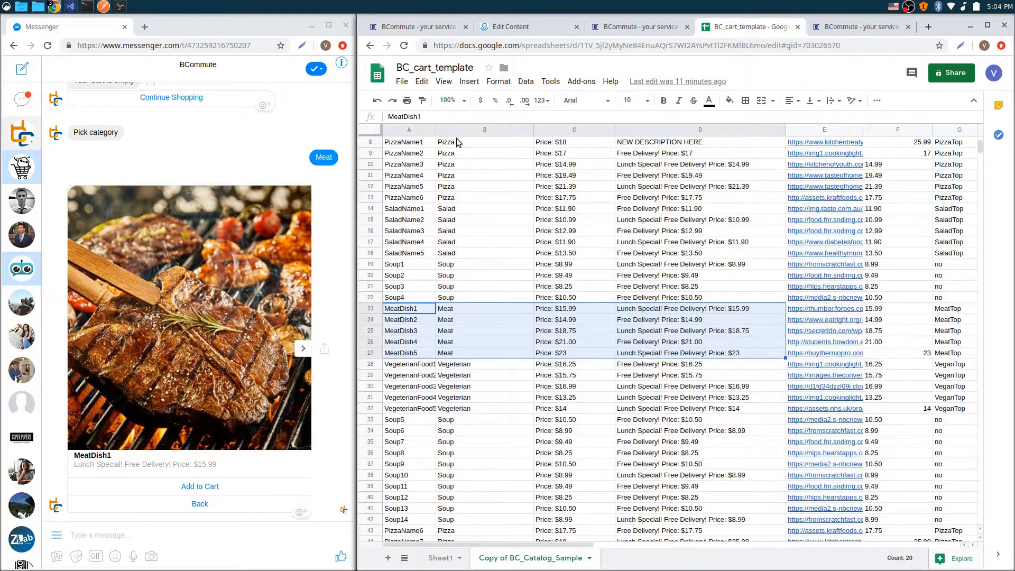
left_click(562, 29)
left_click(637, 29)
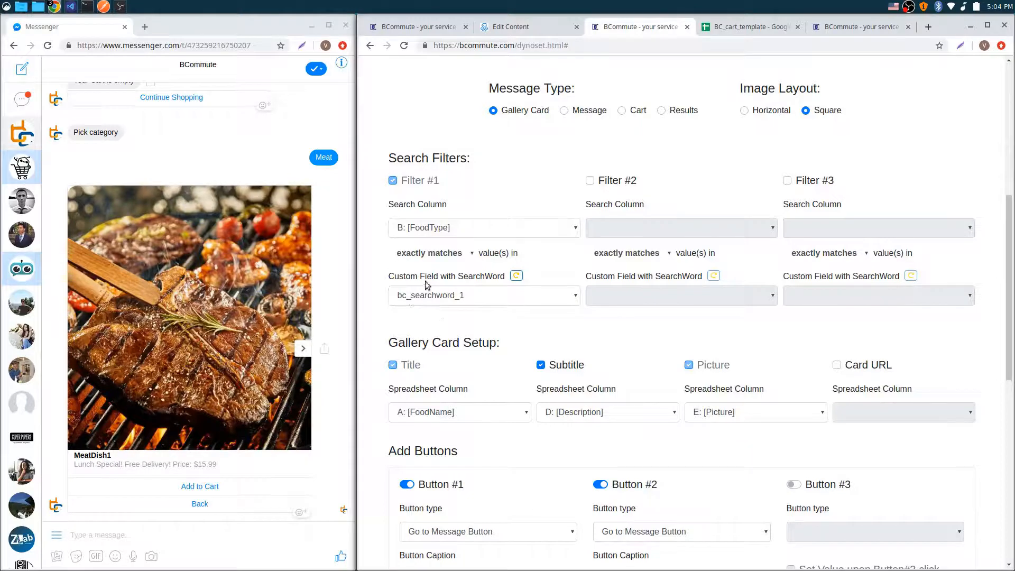
left_click(547, 27)
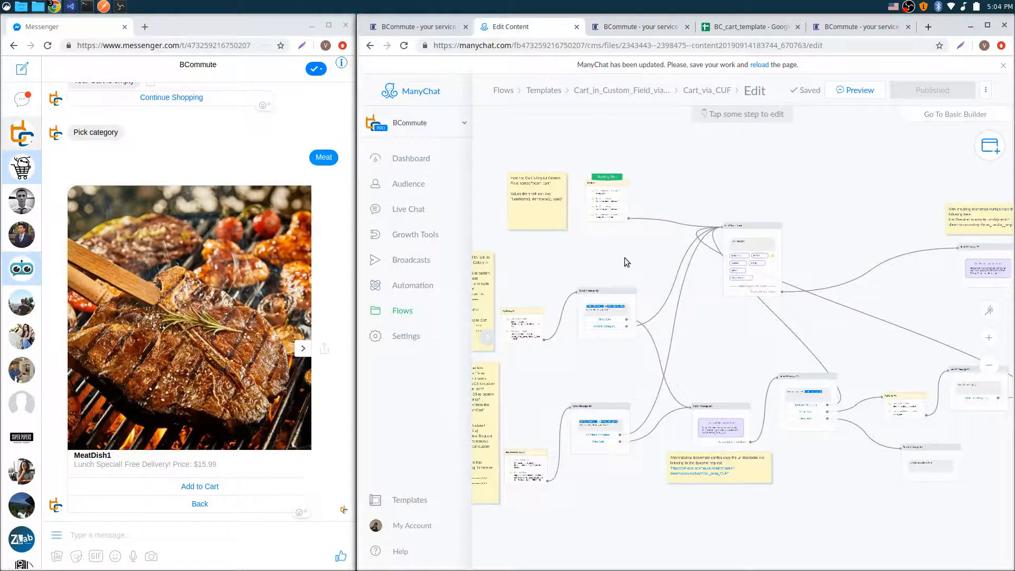
- Check which custom field stores the reply to the Pick category question in the flow's bc_GScart_start message
left_click(738, 293)
left_click(605, 185)
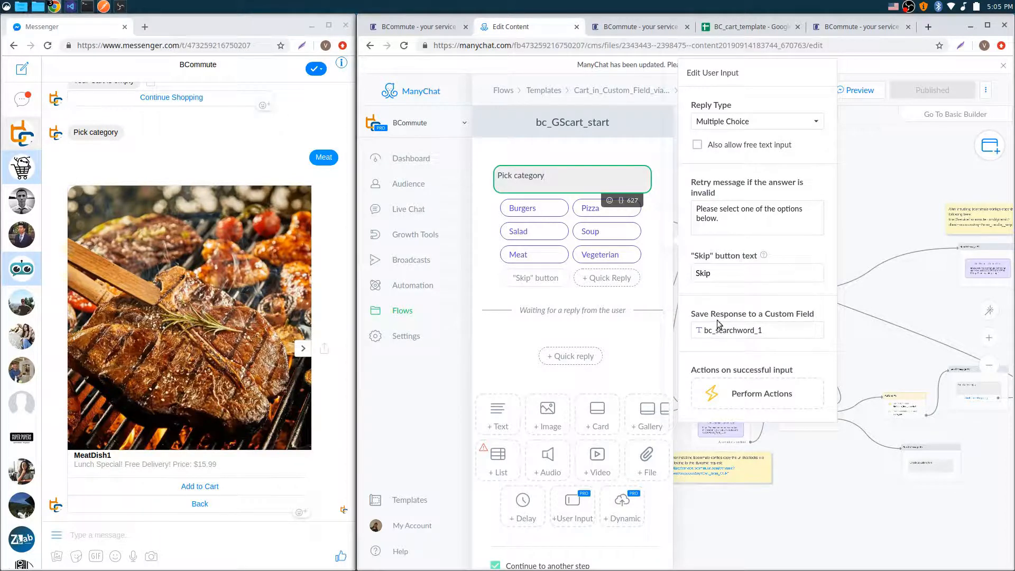
left_click(874, 182)
- Switch to the BCommute request and review its gallery card columns and the Button #1 and Button #2 settings
left_click(640, 26)
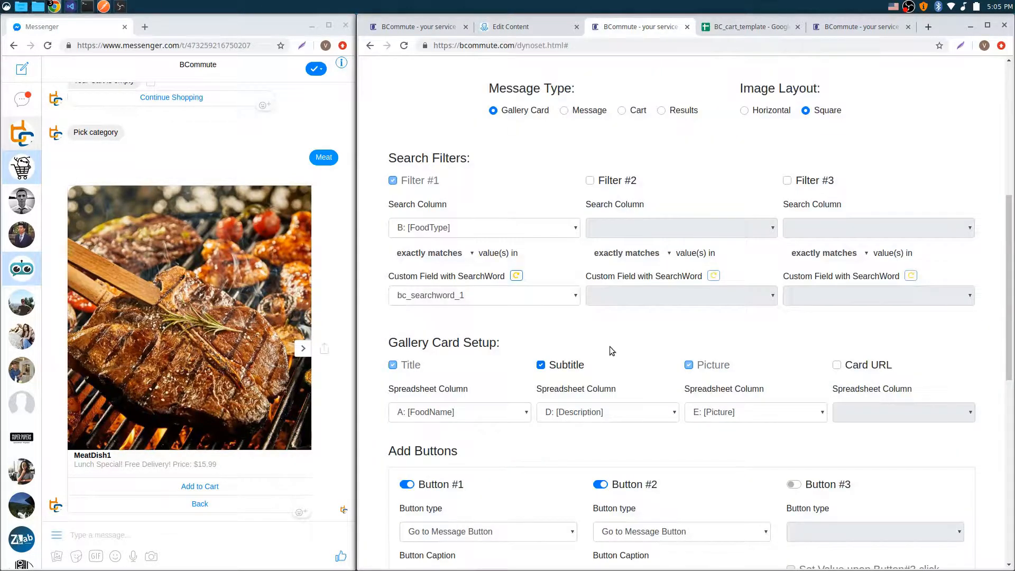
scroll(619, 336, "down", 2)
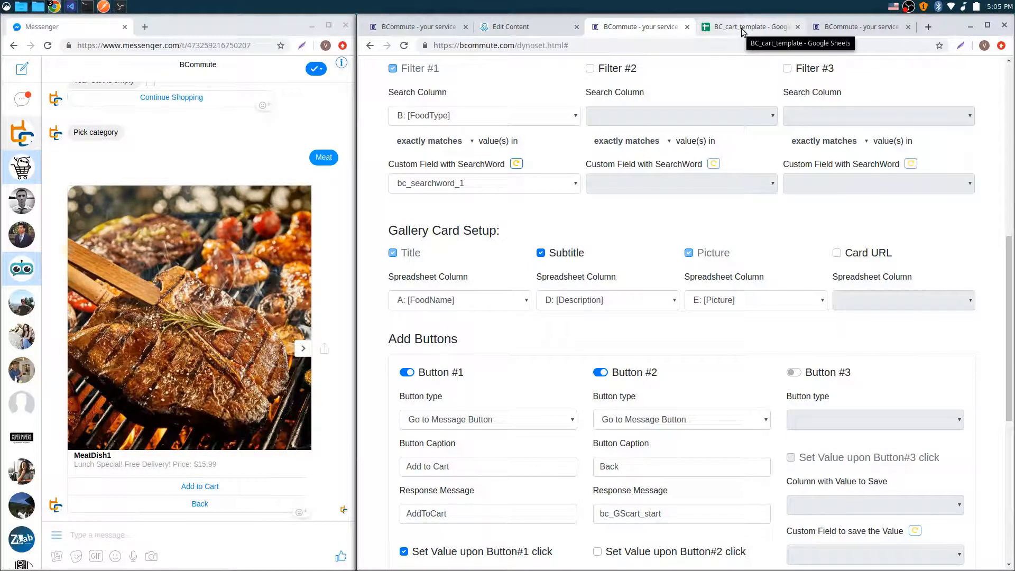
scroll(652, 221, "down", 5)
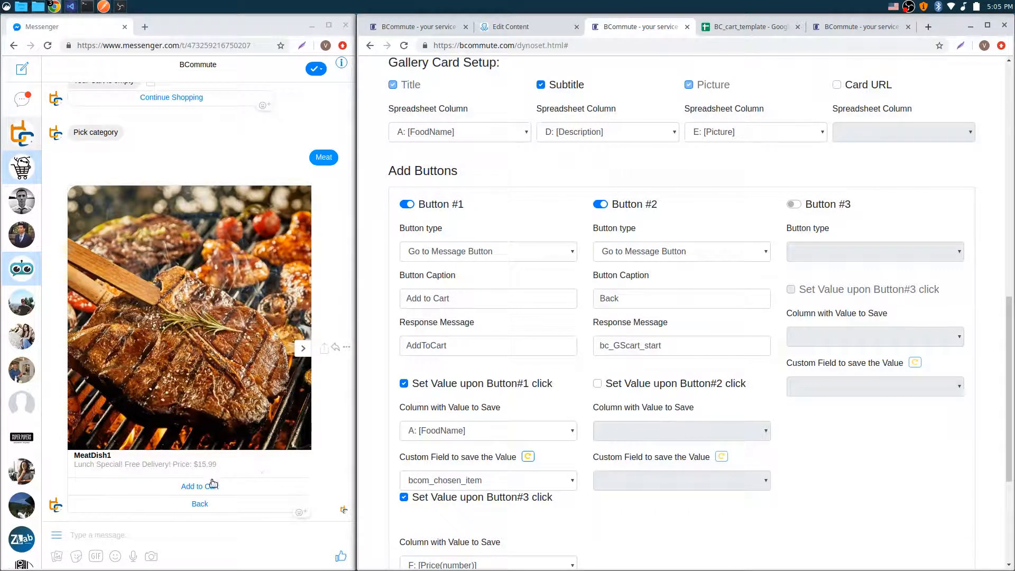
scroll(654, 236, "down", 2)
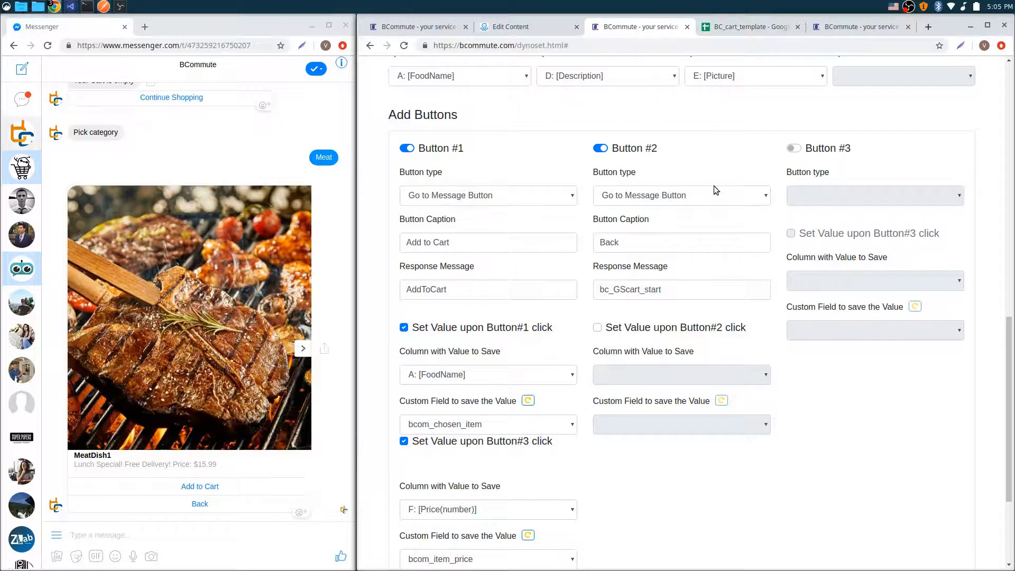
- Compare the response message of the Back button with the name of the category-picking step in the ManyChat flow
left_click(737, 28)
left_click(523, 27)
scroll(765, 265, "up", 5)
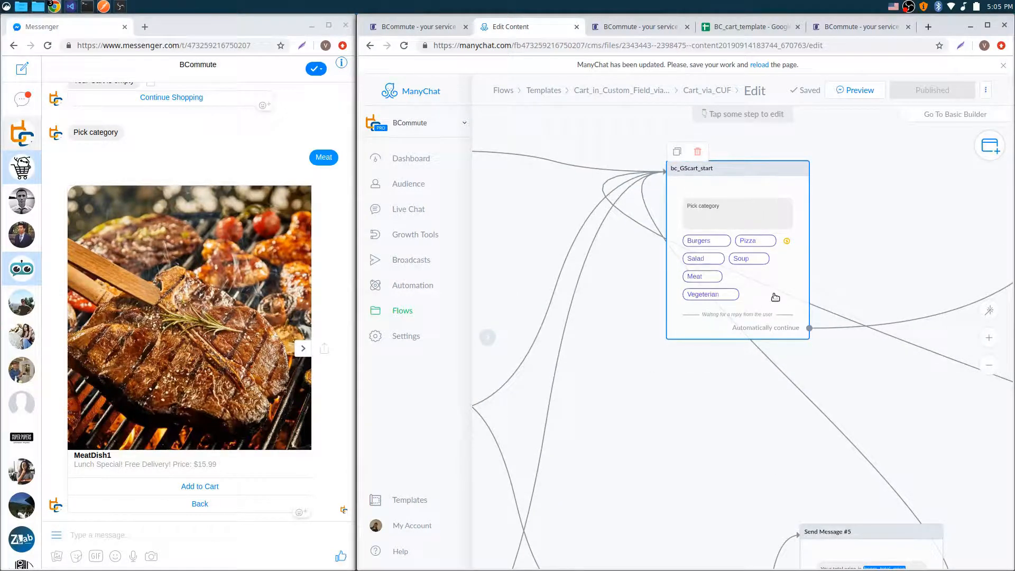
scroll(771, 297, "up", 2)
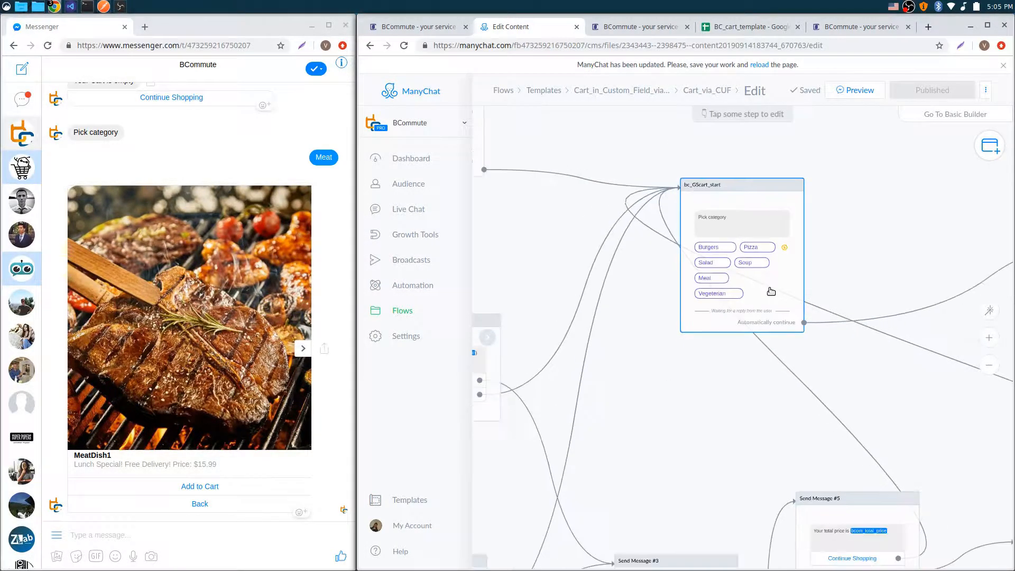
left_click(729, 174)
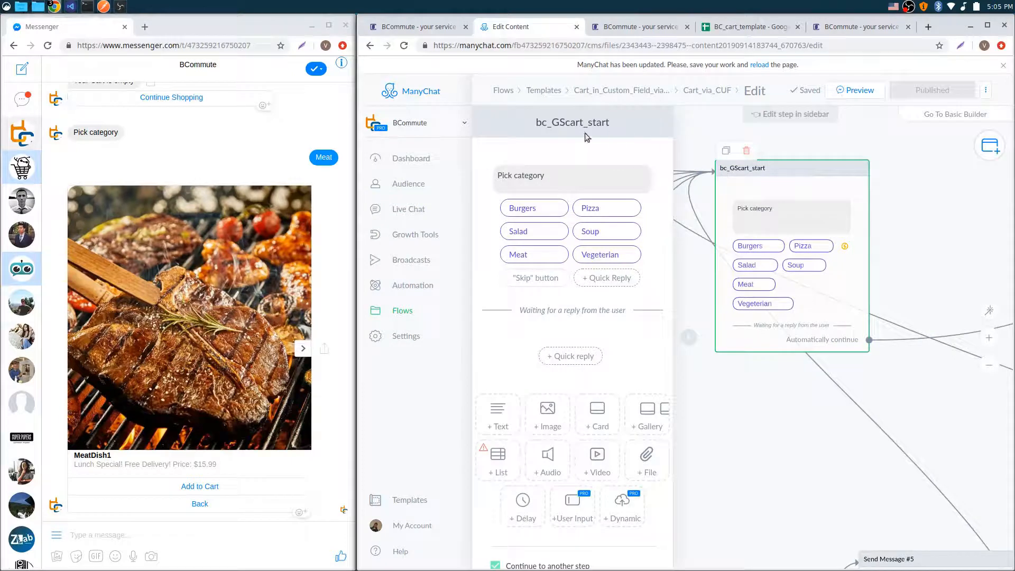
left_click(661, 30)
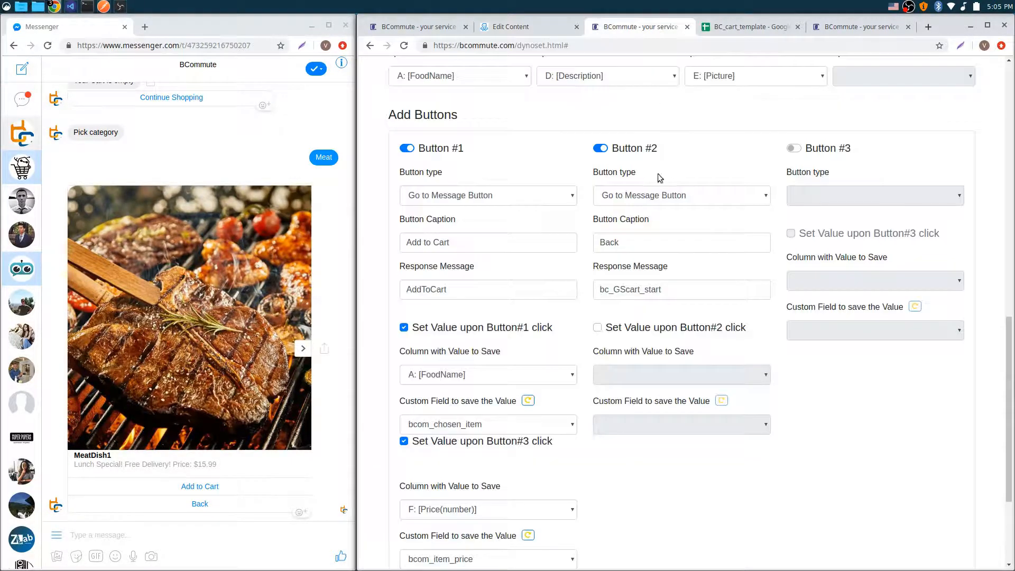
left_click_drag(604, 289, 670, 288)
left_click(669, 288)
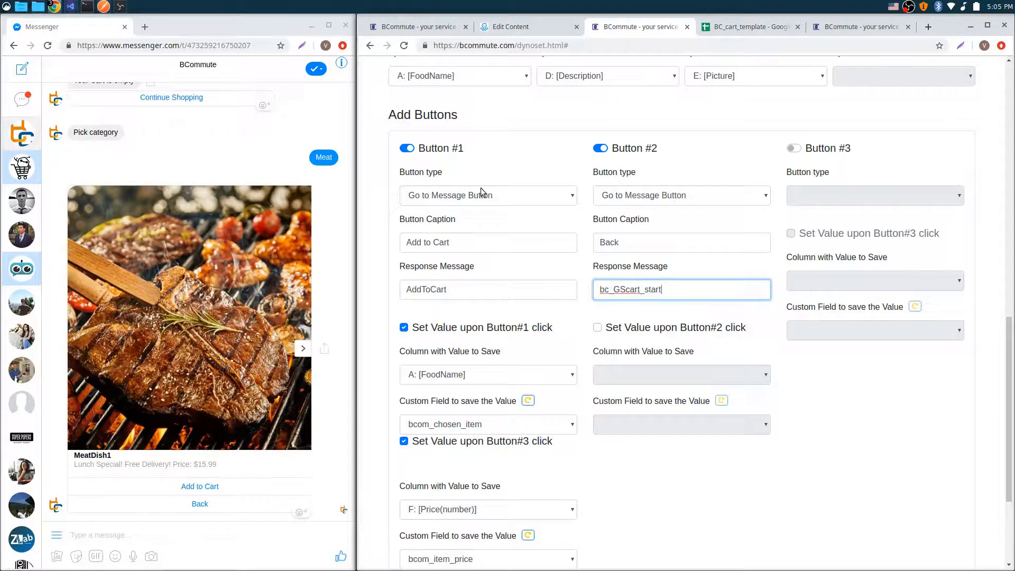
- Compare the response message of the Add to Cart button with the AddToCart action step in the ManyChat flow
double_click(405, 289)
left_click(447, 291)
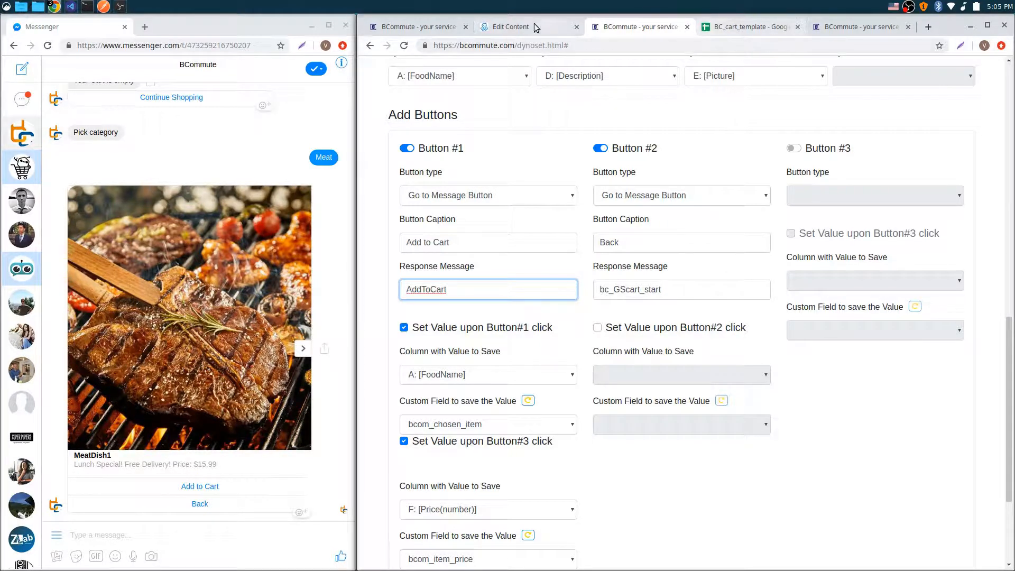
left_click(518, 27)
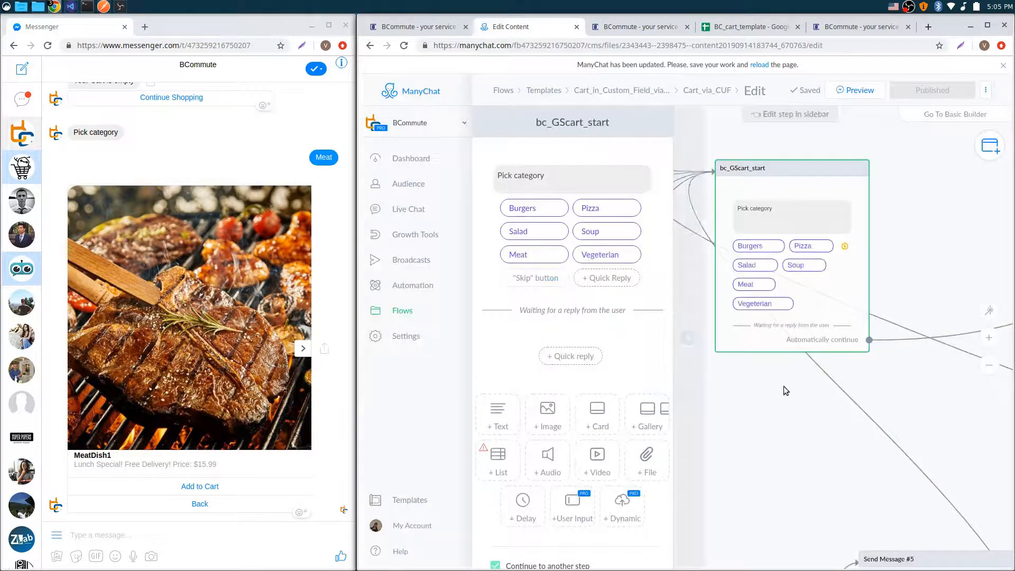
scroll(807, 388, "down", 3)
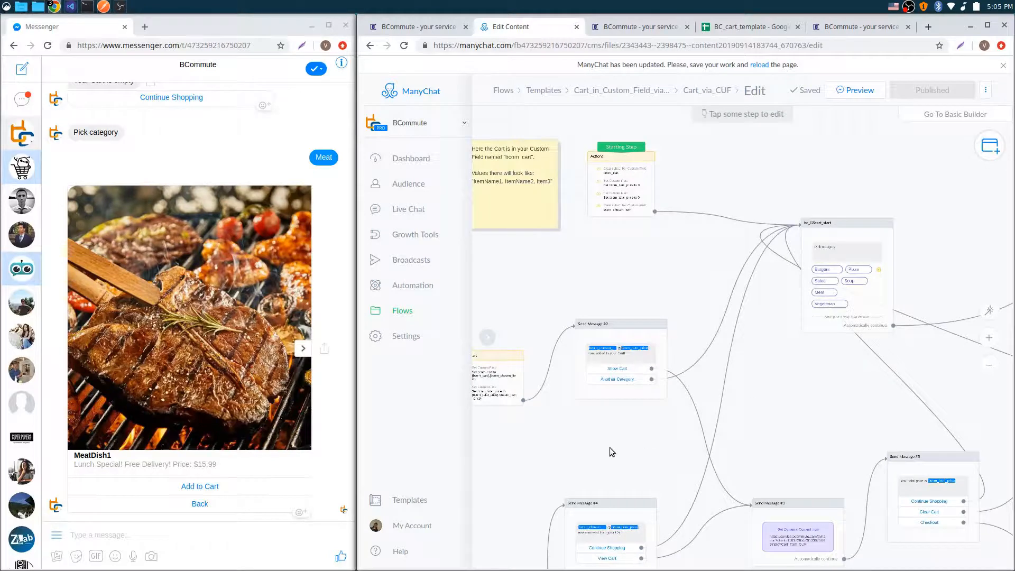
left_click_drag(610, 448, 692, 431)
scroll(565, 345, "up", 9)
scroll(573, 366, "up", 2)
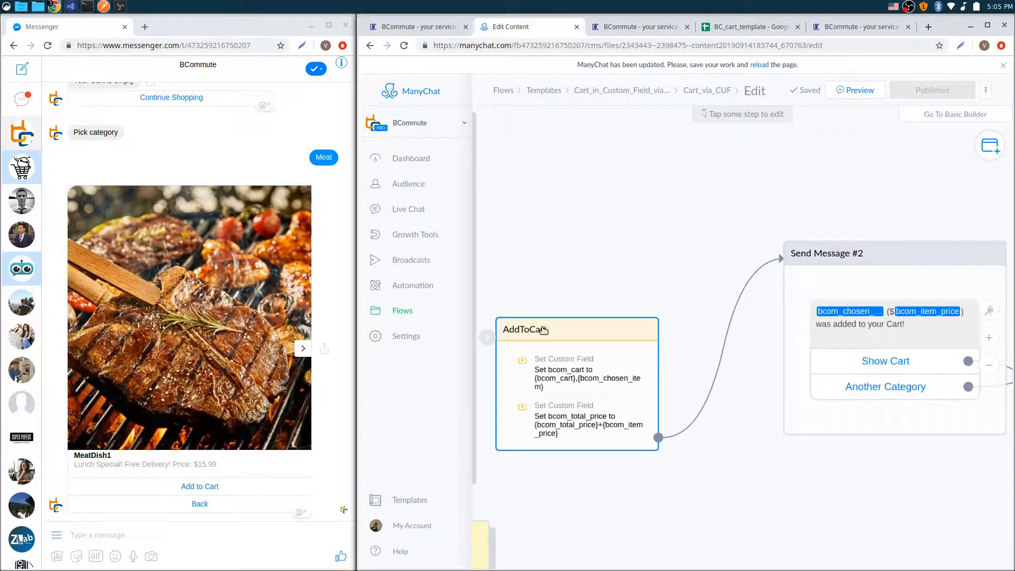
left_click(518, 338)
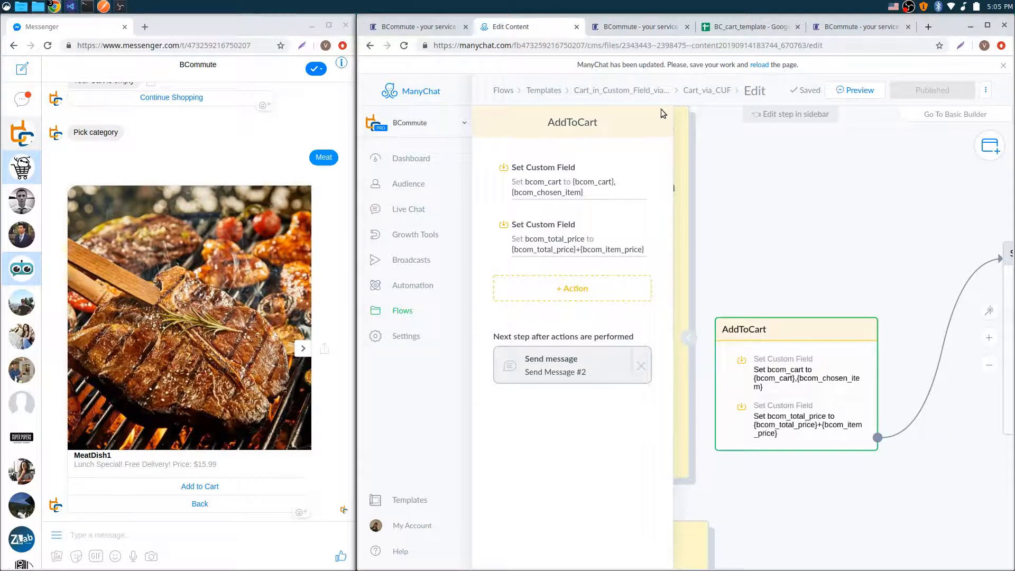
left_click(637, 27)
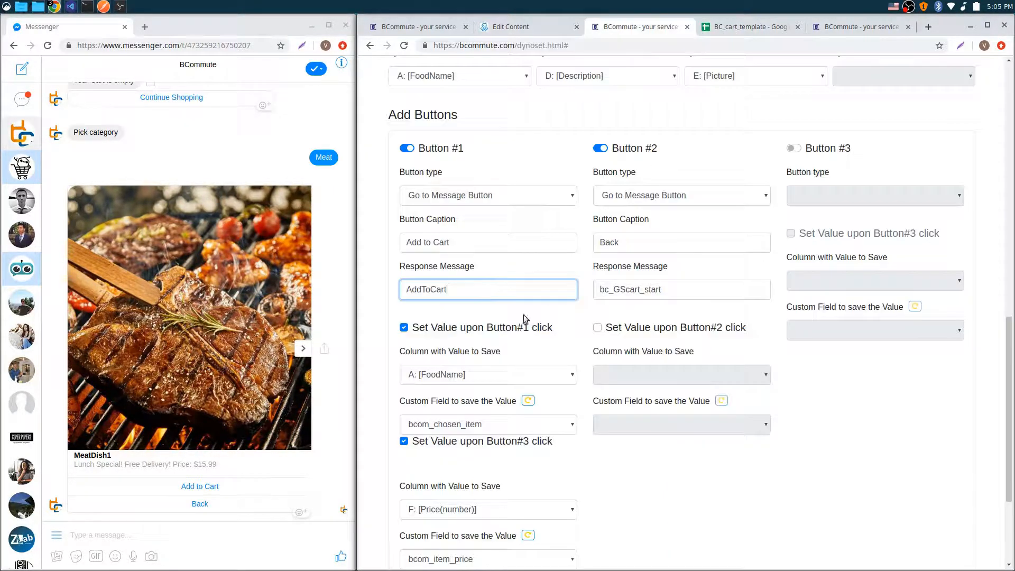
double_click(416, 289)
left_click(494, 291)
- Examine the spreadsheet columns and custom fields saved by the Add to Cart button alongside the AddToCart actions
scroll(548, 266, "down", 2)
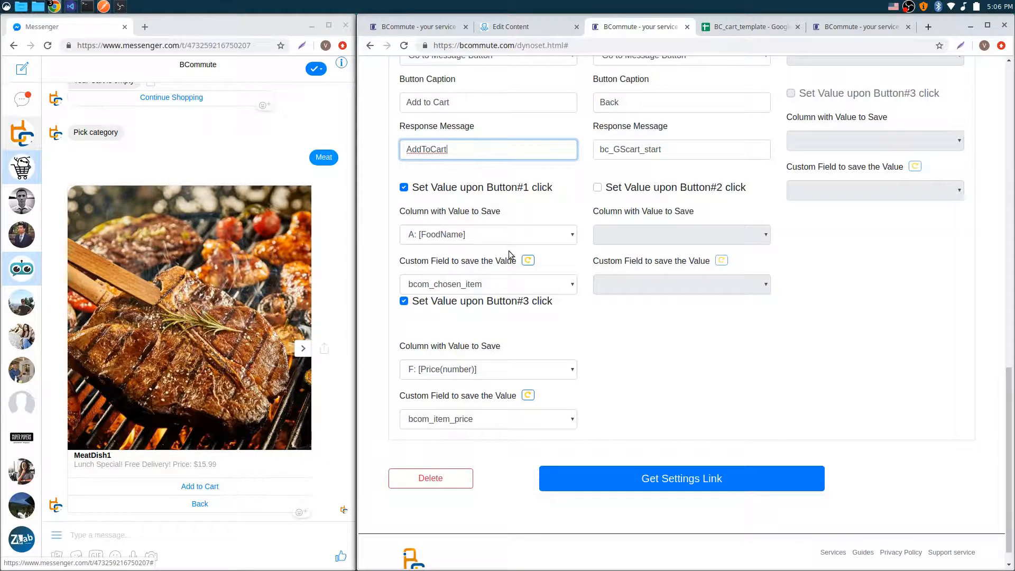
scroll(509, 256, "up", 3)
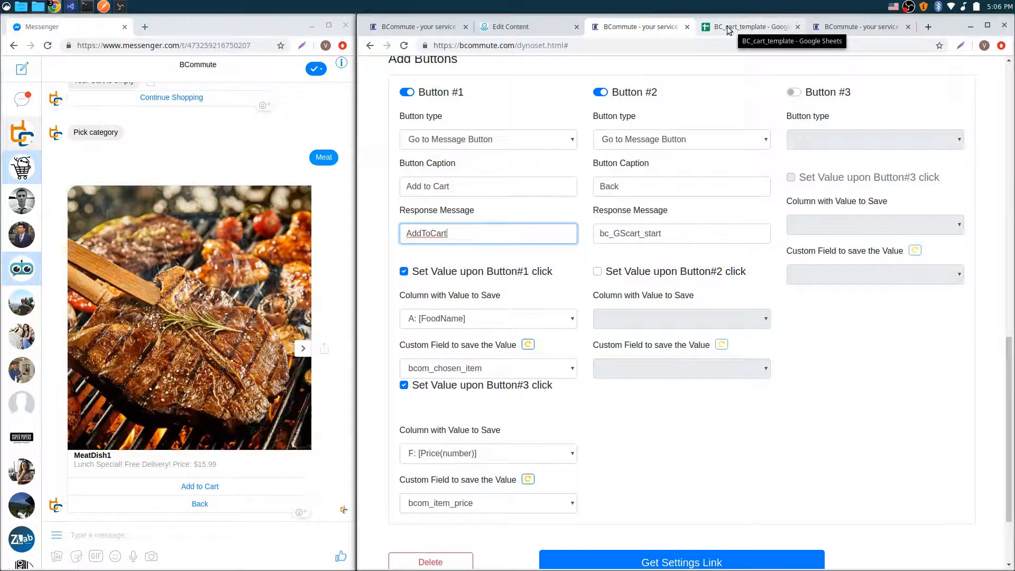
left_click(510, 27)
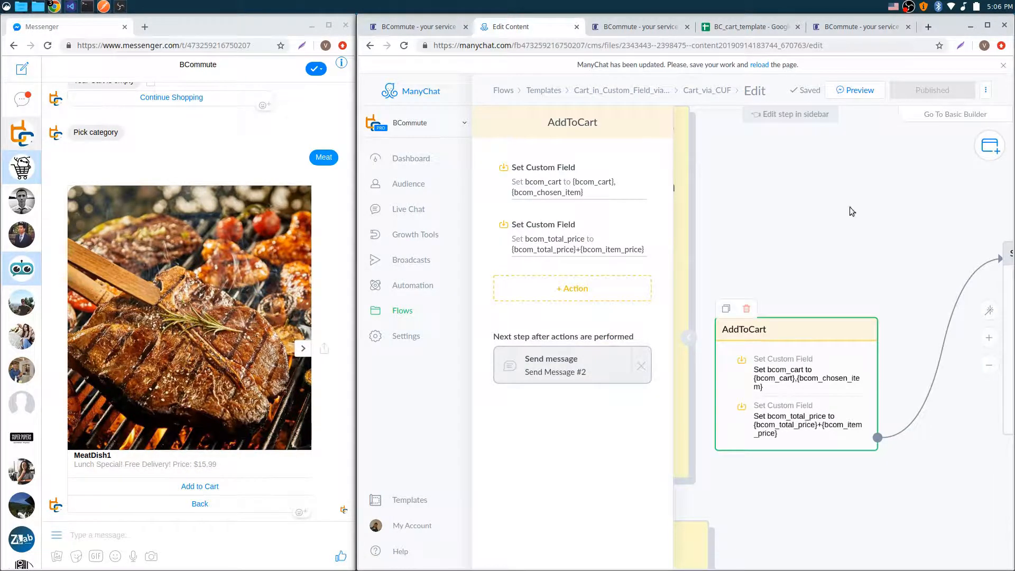
left_click(639, 27)
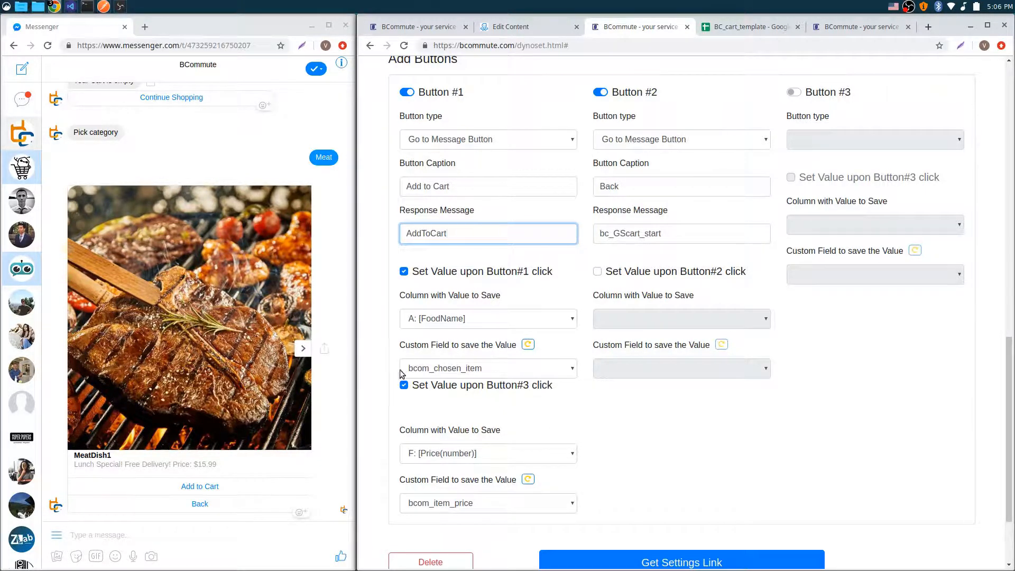
scroll(513, 366, "down", 1)
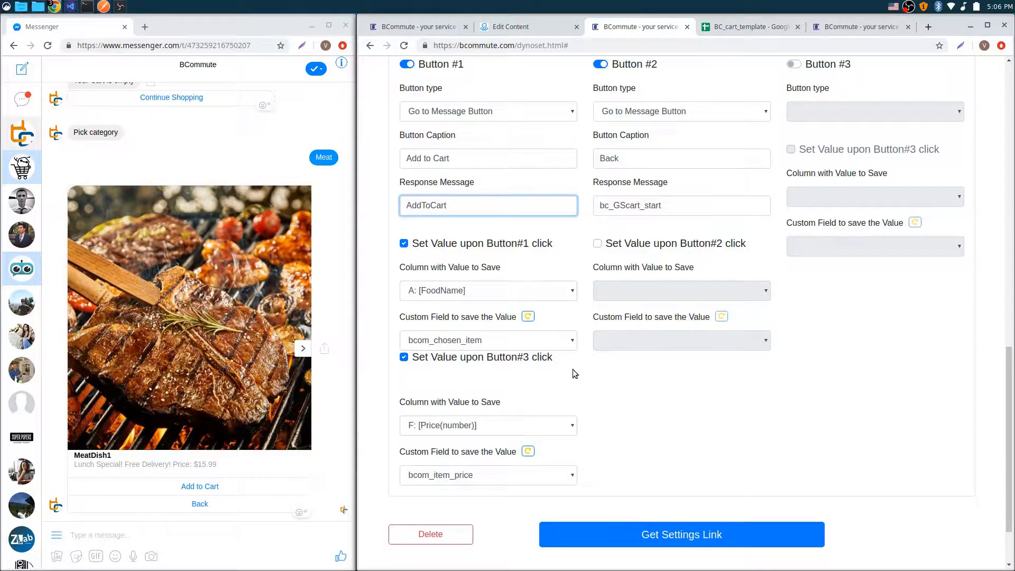
scroll(573, 373, "up", 2)
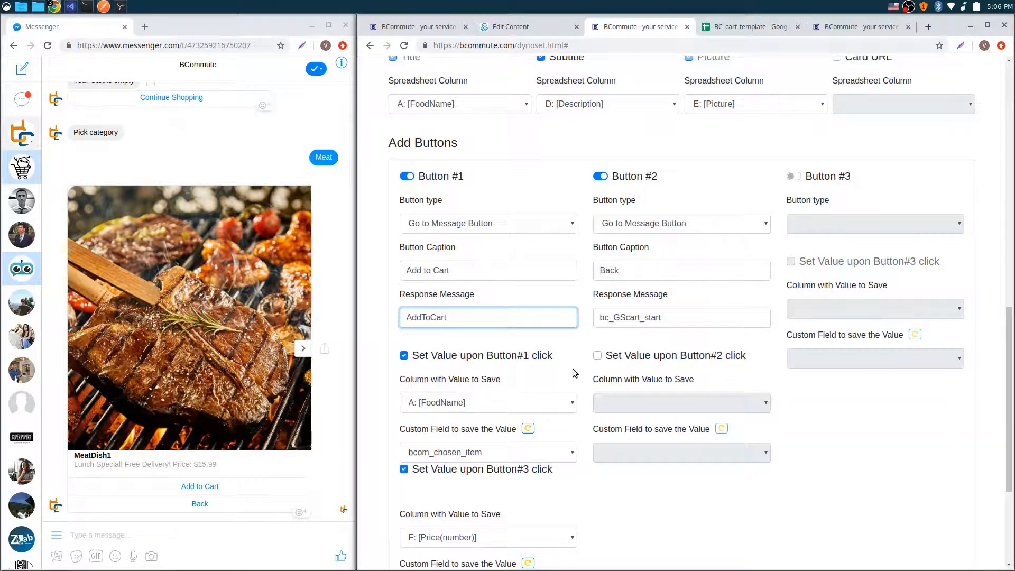
- Open the AddToCart action that sets the bcom_cart custom field in ManyChat to inspect its value
left_click(528, 29)
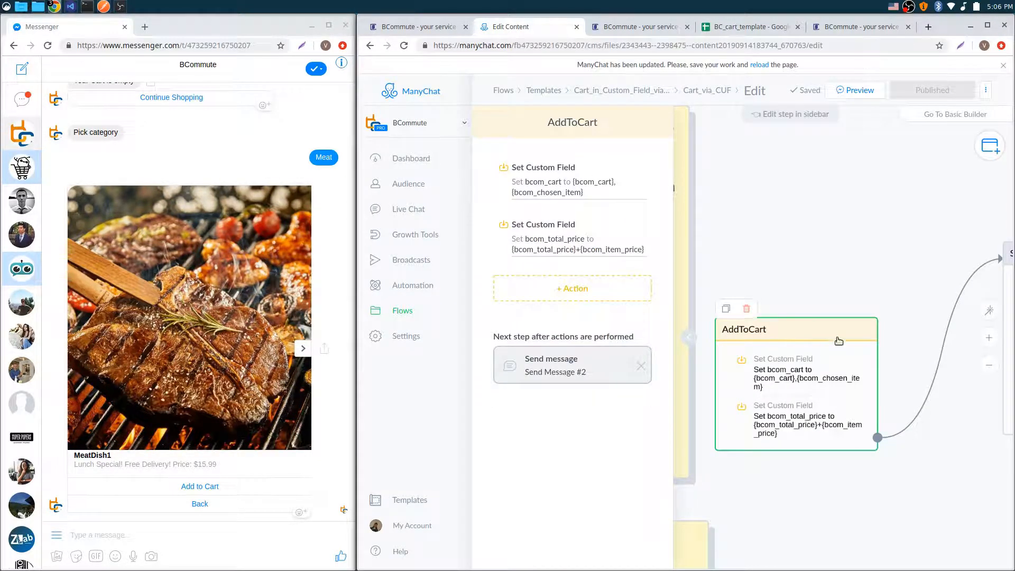
scroll(819, 360, "up", 2)
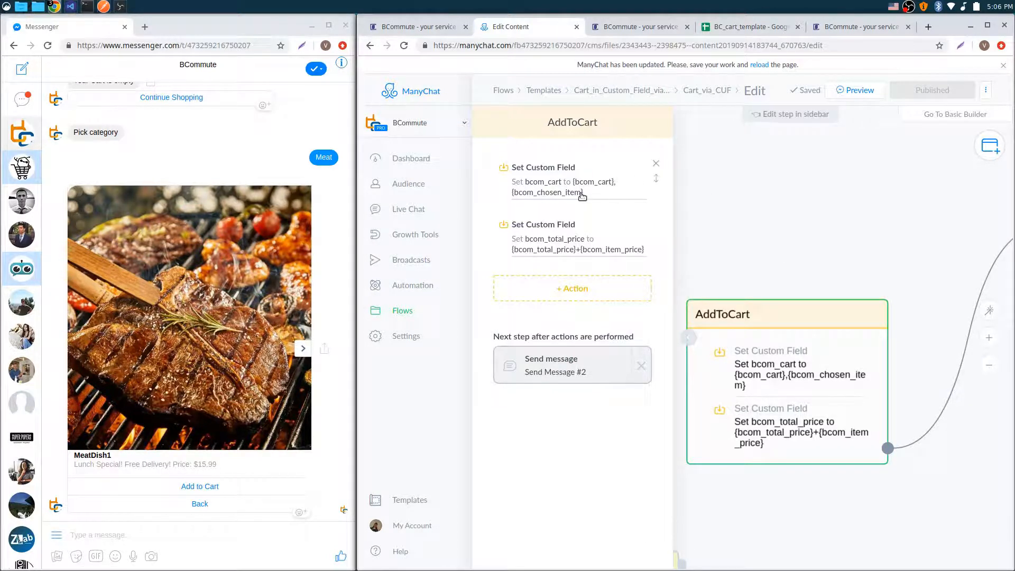
left_click(552, 191)
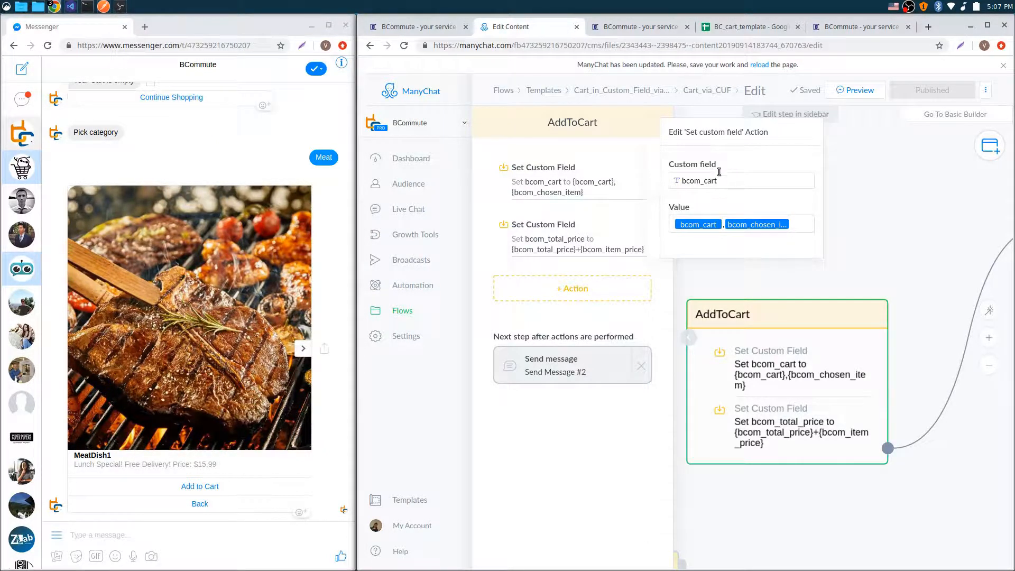
- In the BC_cart_template spreadsheet, widen column A and enter "ItemName1, ItemName5, ItemName3" in cell A1
left_click(747, 28)
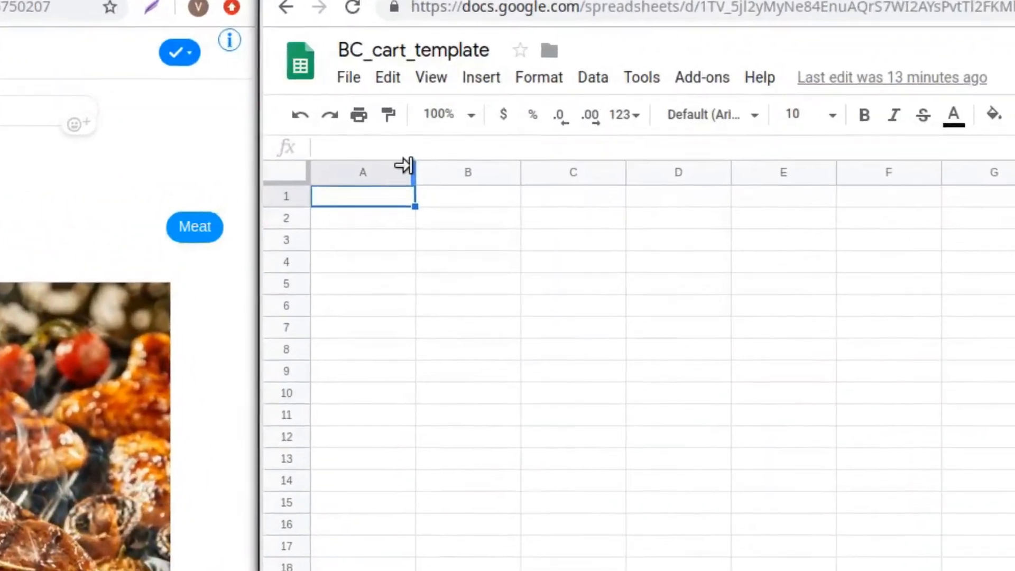
left_click_drag(429, 143, 660, 160)
left_click_drag(800, 211, 804, 212)
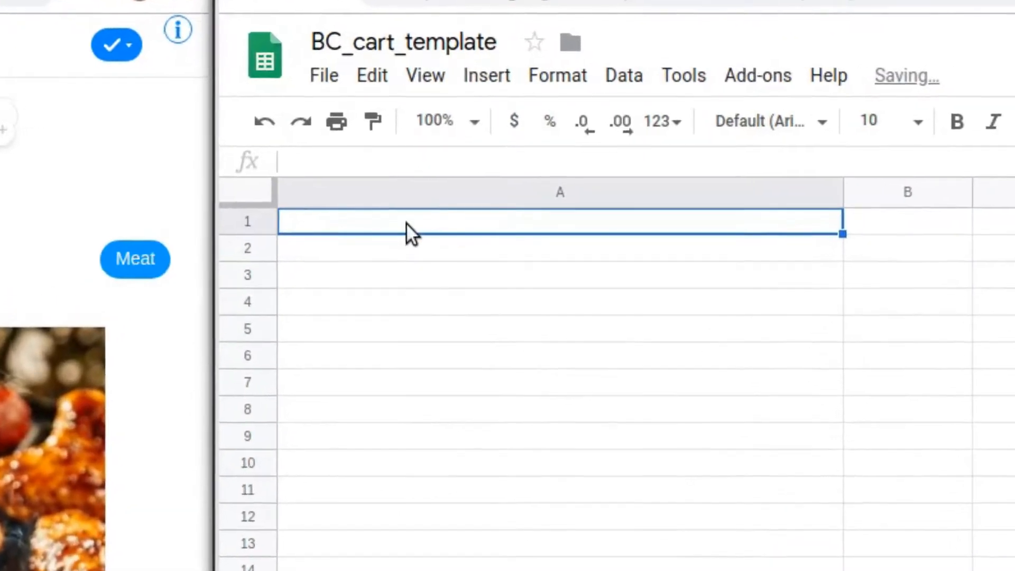
double_click(411, 212)
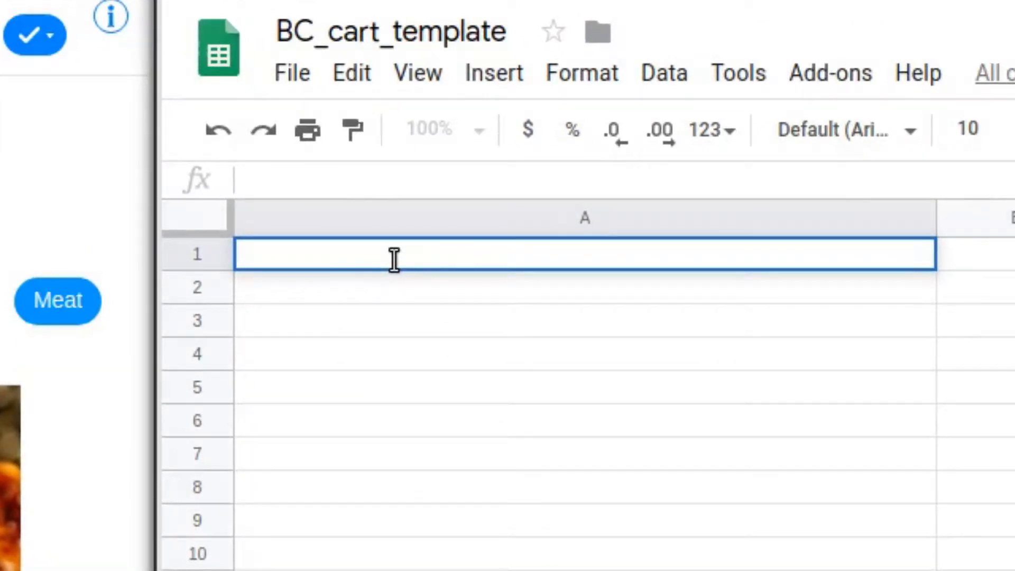
type("ItemName")
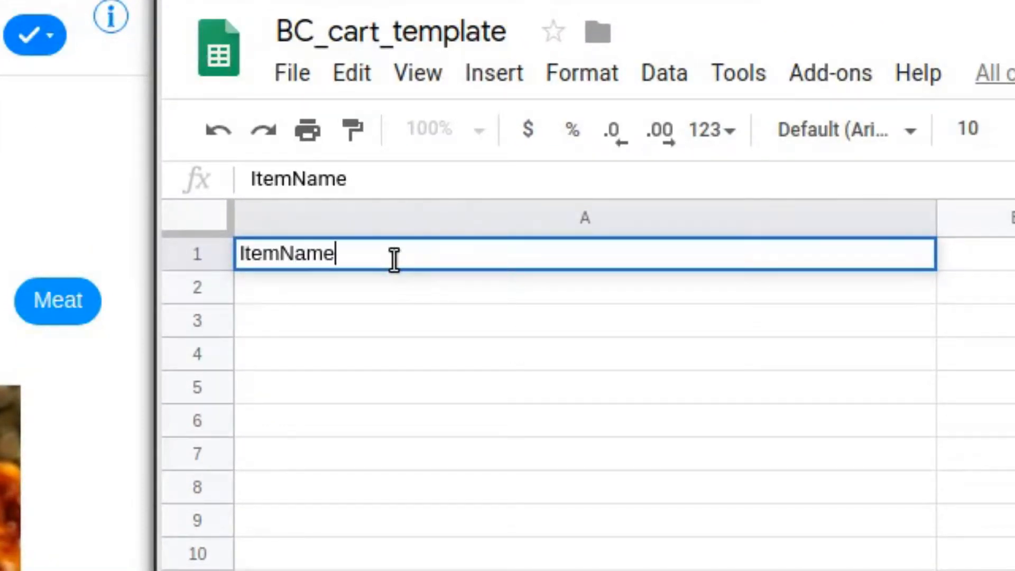
type("1, ItemNa")
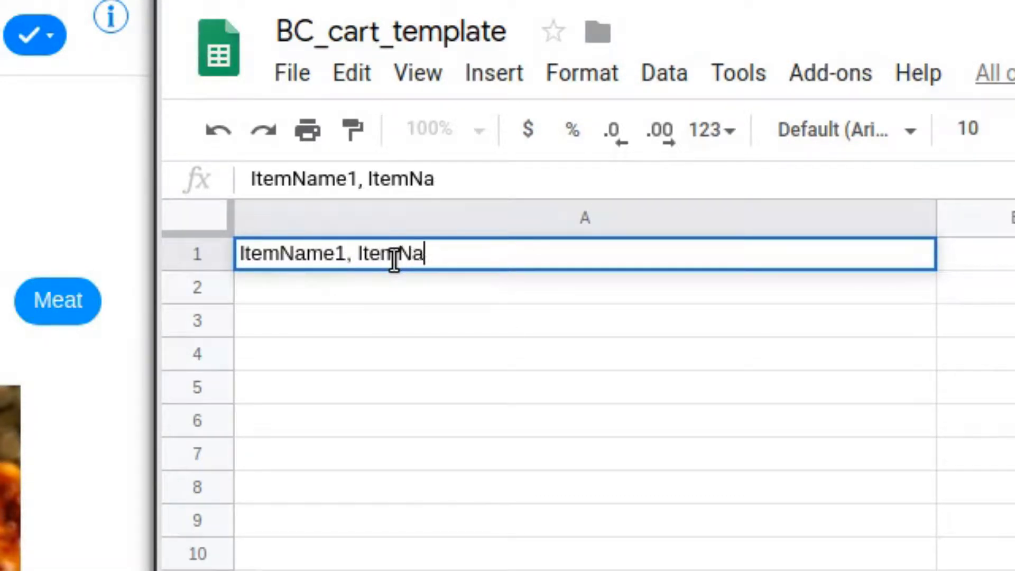
type("me5, I")
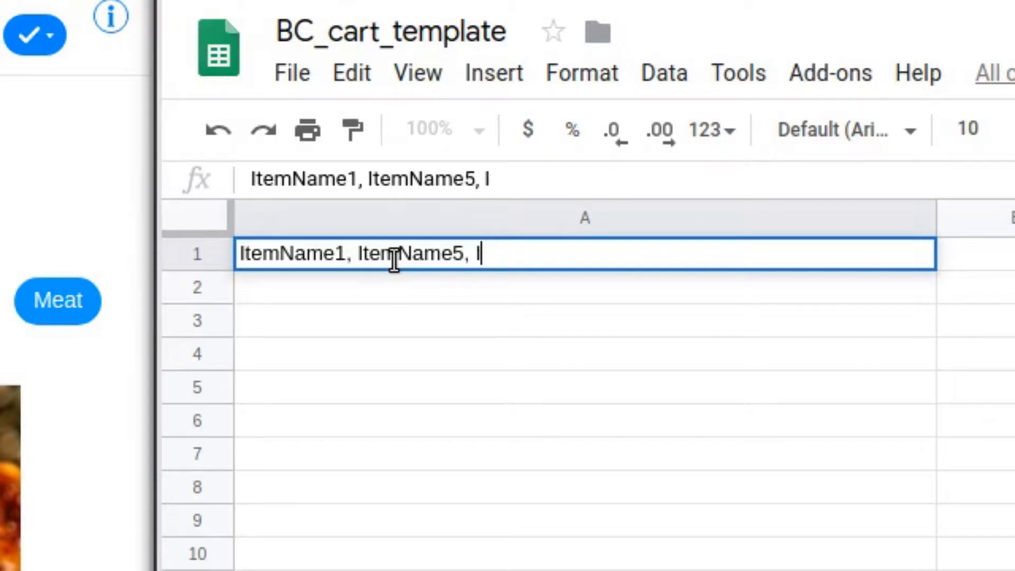
type("temName")
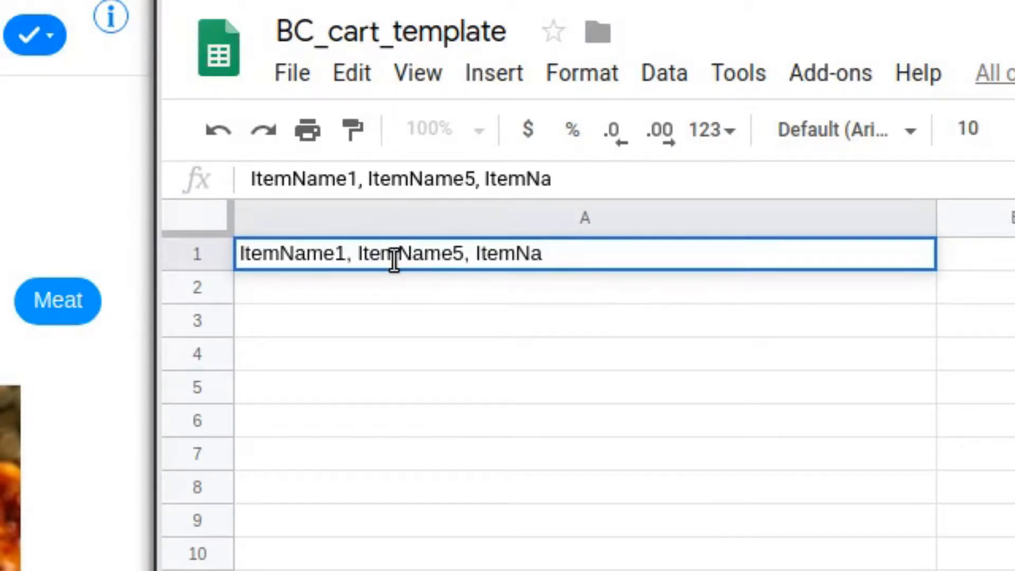
type("3")
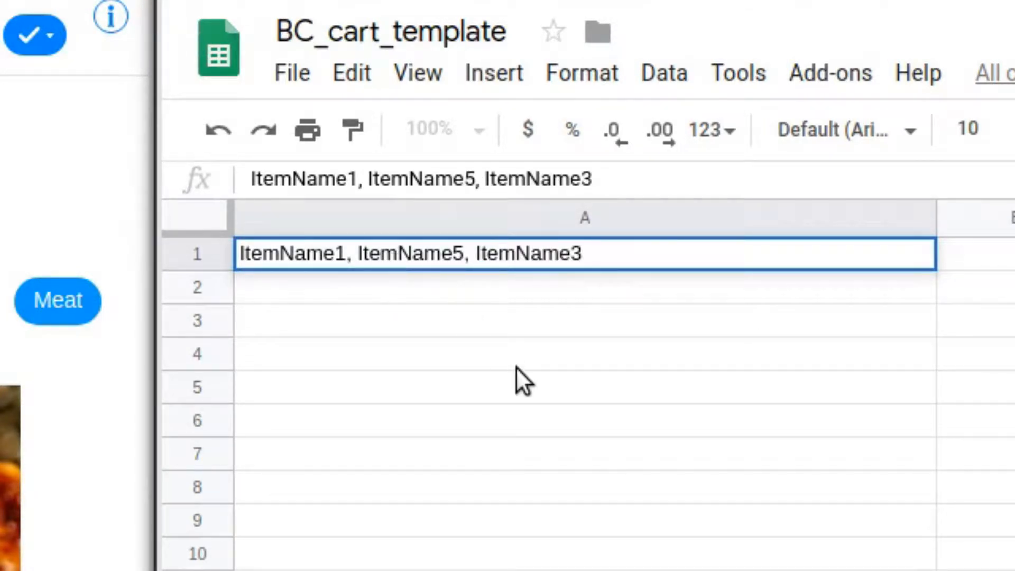
left_click(451, 318)
- Compare the price column and custom field saved by the Add to Cart button in BCommute with the bcom_total_price action in ManyChat
left_click(779, 252)
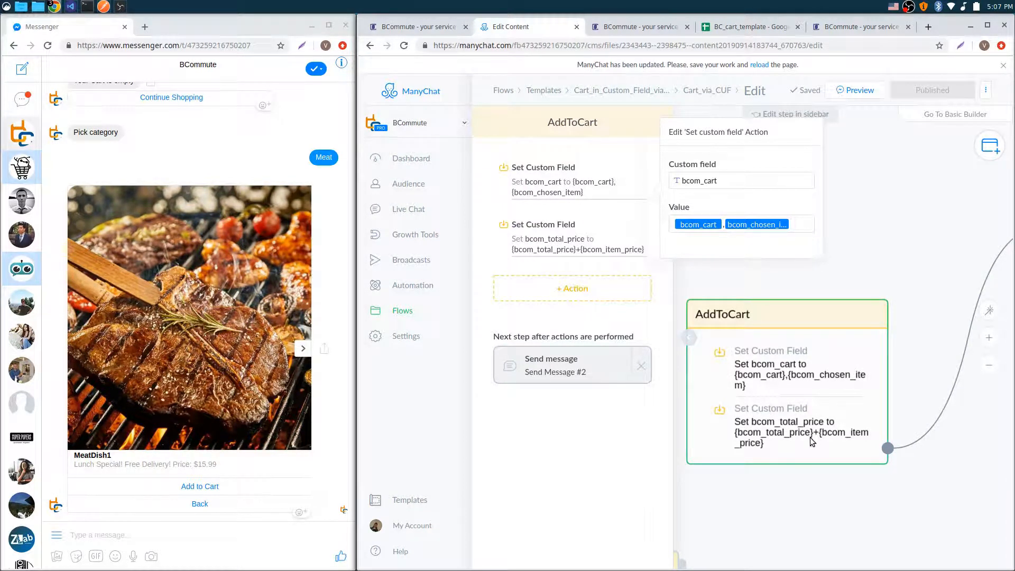
left_click(649, 29)
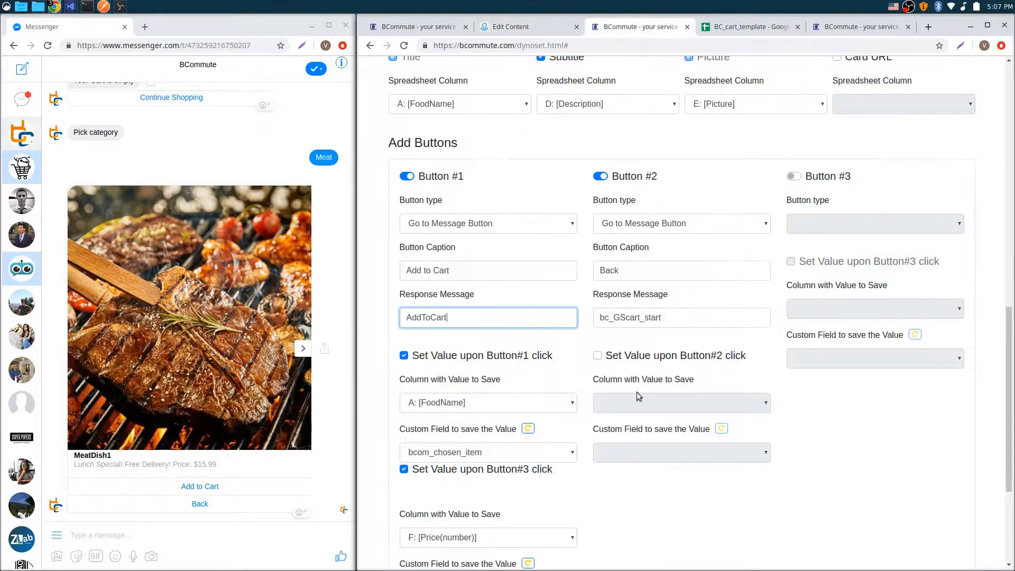
scroll(522, 434, "down", 3)
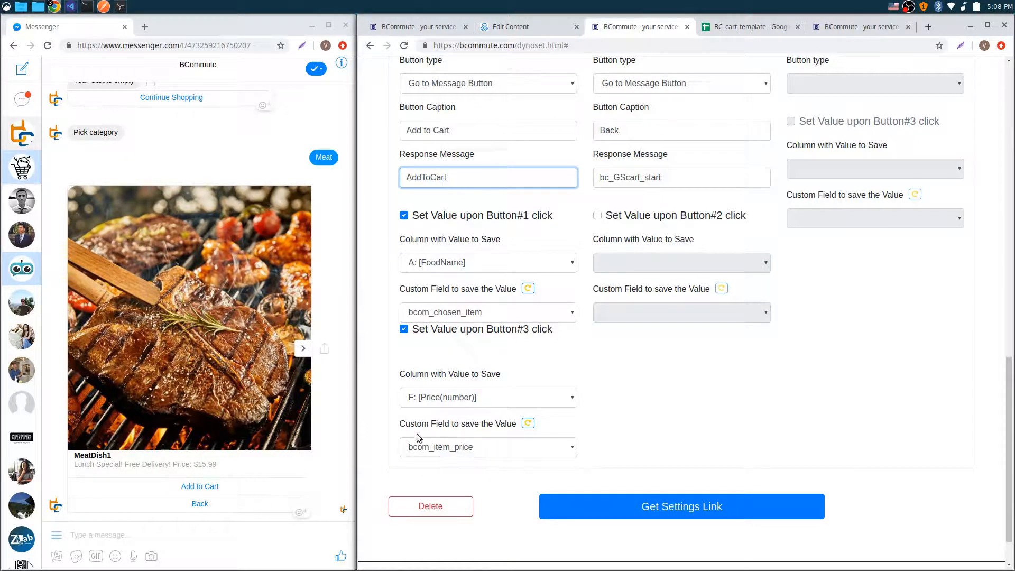
left_click(528, 33)
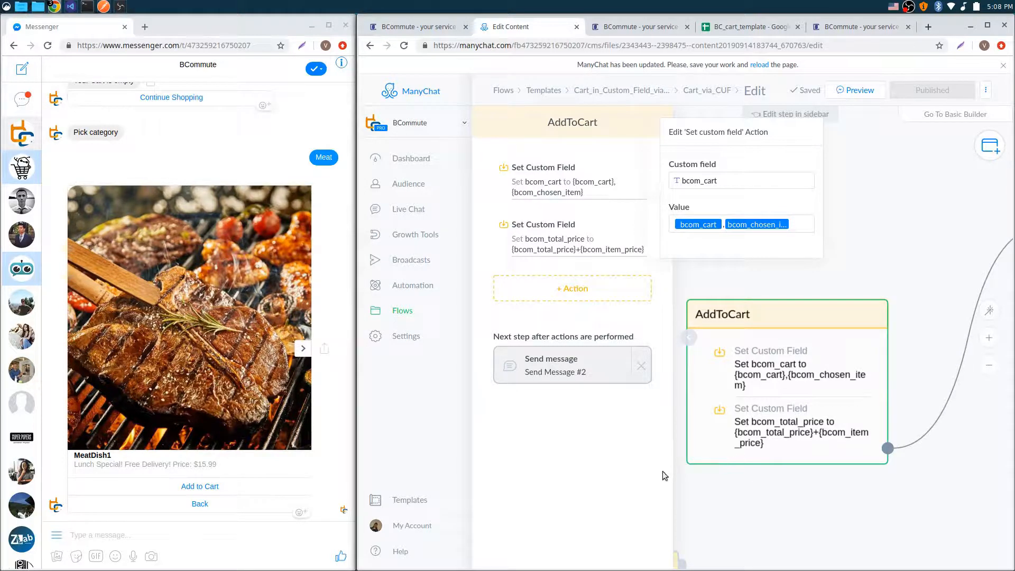
- Locate Send Message #2 after AddToCart in the ManyChat flow and add MeatDish1 to the cart in the Messenger chat
left_click(682, 479)
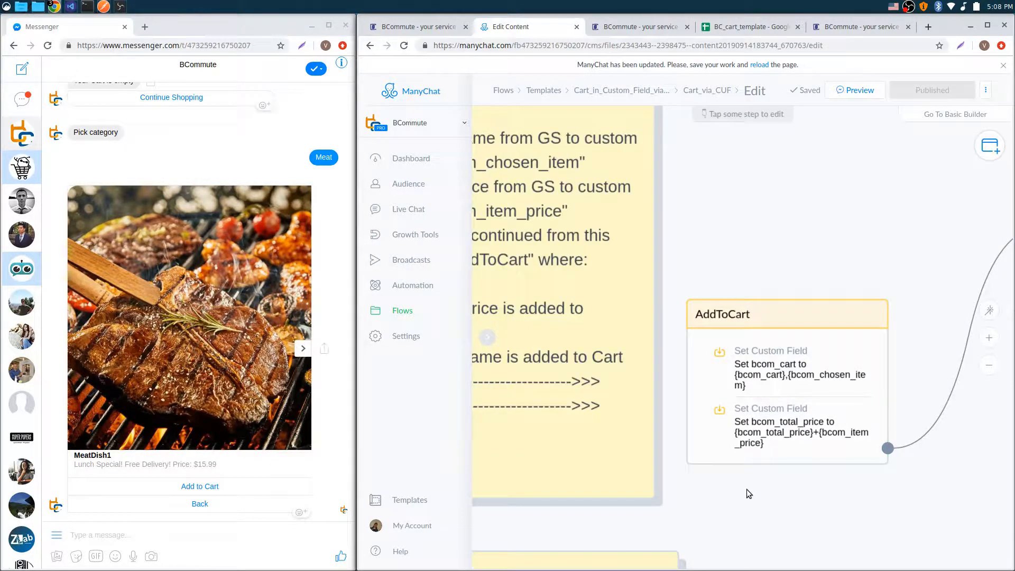
scroll(776, 497, "down", 2)
left_click_drag(776, 497, 566, 493)
left_click(683, 338)
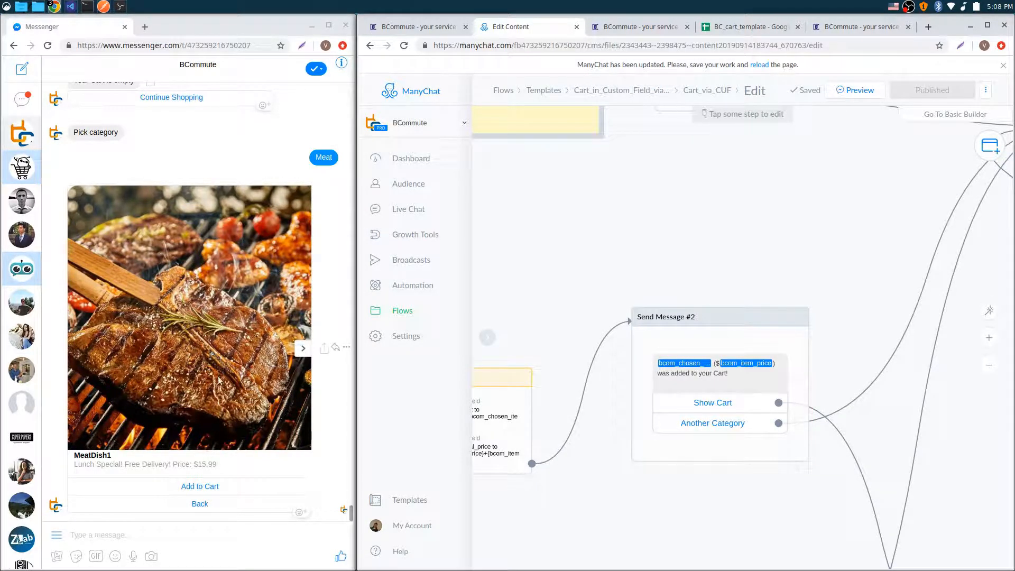
left_click_drag(522, 494, 581, 463)
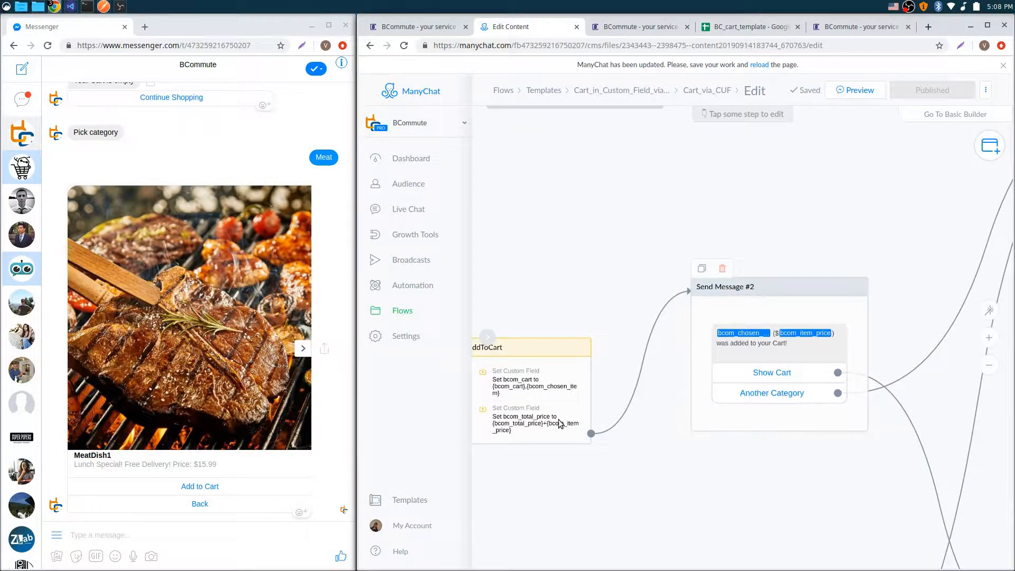
left_click(210, 487)
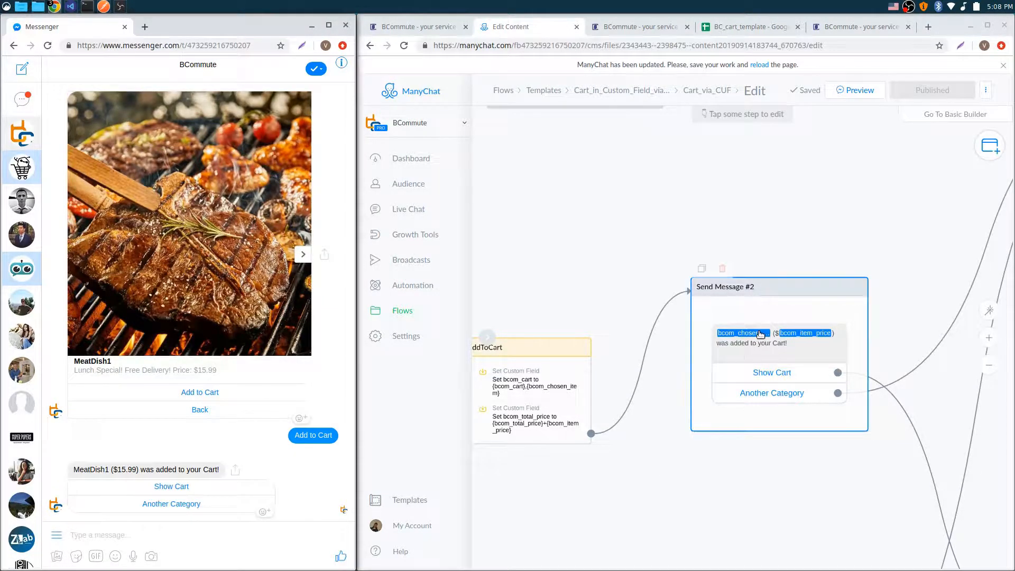
- Compare the custom fields in Send Message #2 with the Add to Cart button's saved fields in BCommute and the Messenger confirmation text
scroll(580, 402, "up", 2)
scroll(781, 318, "up", 1)
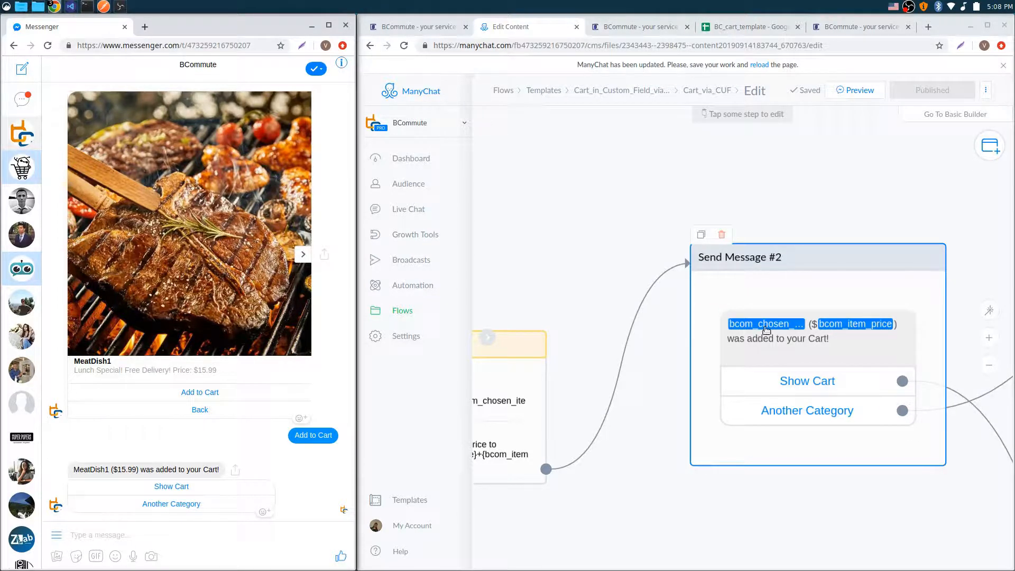
left_click(633, 28)
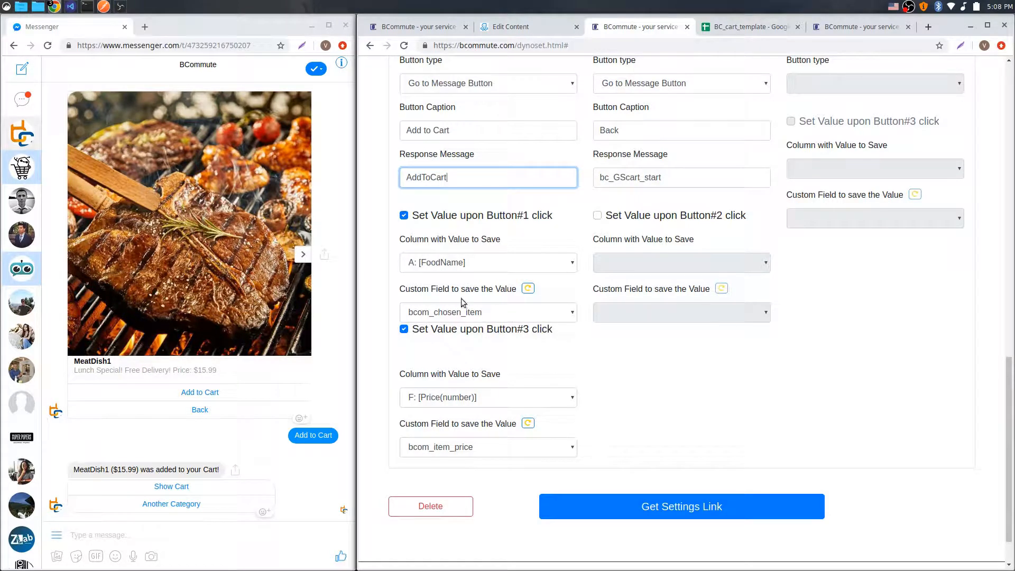
left_click(530, 30)
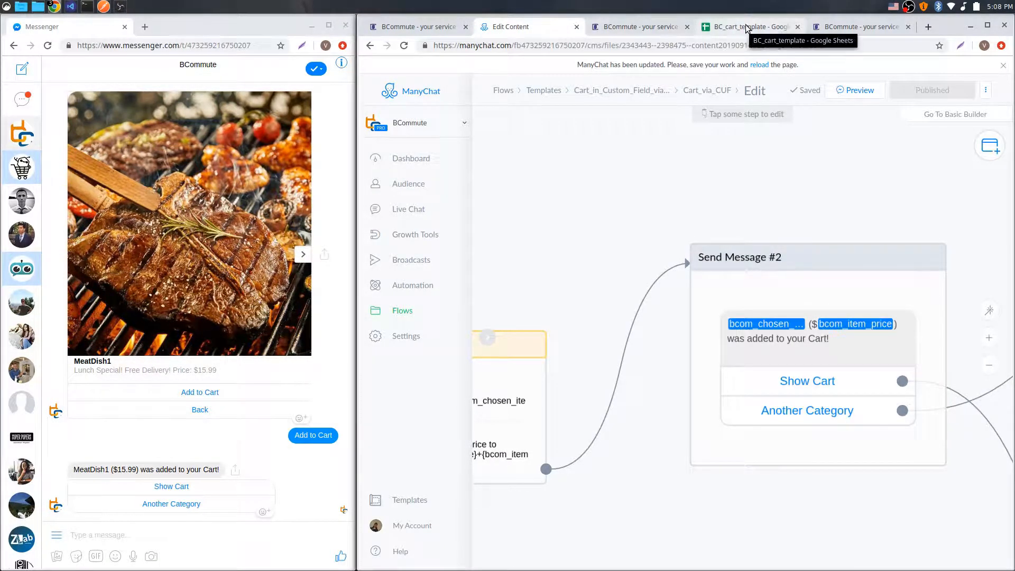
left_click(635, 28)
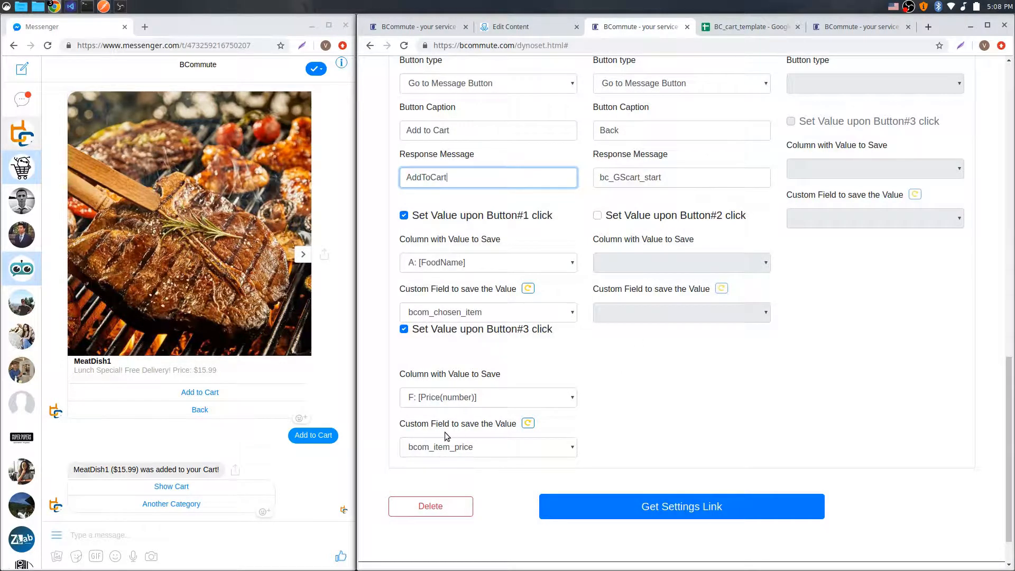
left_click(533, 28)
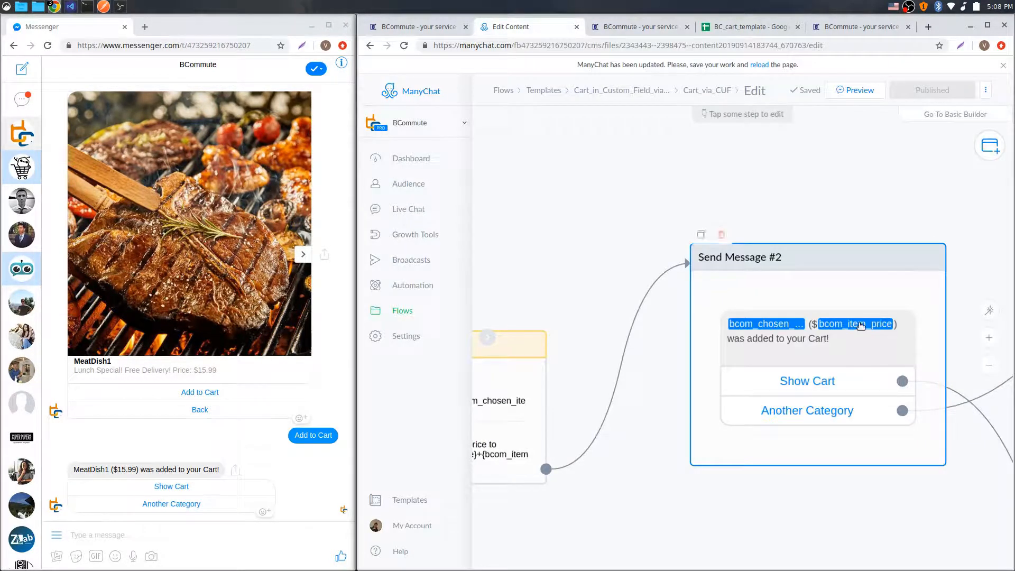
left_click_drag(74, 469, 199, 470)
left_click(199, 470)
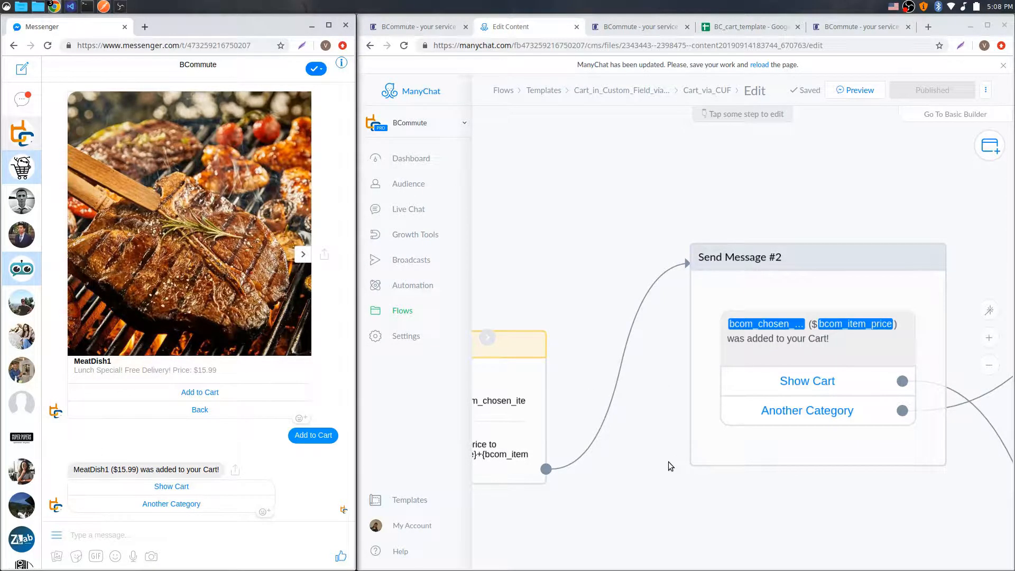
- Trace the Another Category and Show Cart buttons of Send Message #2 to the flow steps they lead to
scroll(668, 461, "down", 3)
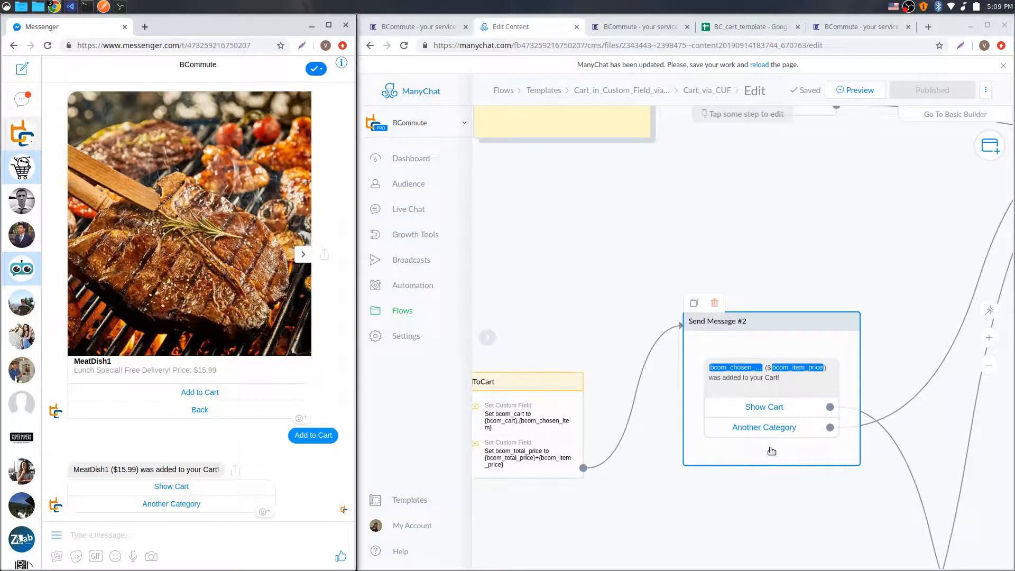
scroll(801, 497, "down", 1)
left_click_drag(807, 493, 633, 335)
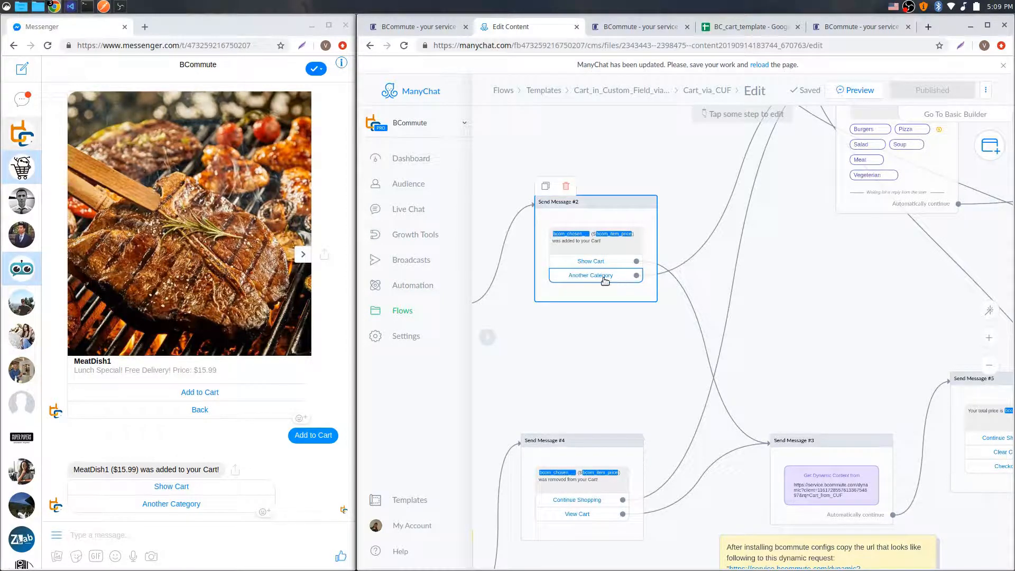
left_click_drag(784, 141, 723, 227)
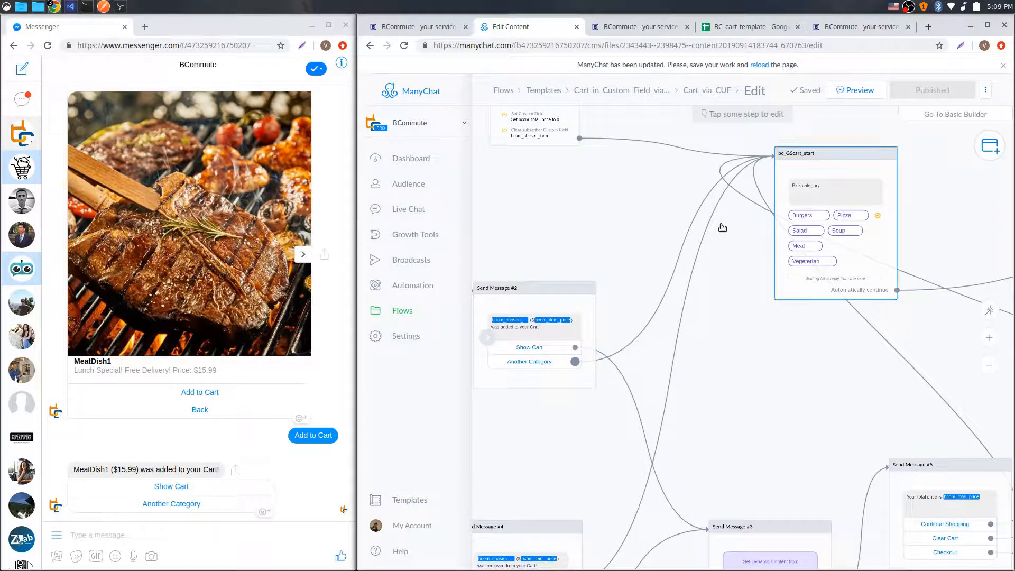
left_click_drag(578, 435, 676, 376)
scroll(638, 316, "up", 1)
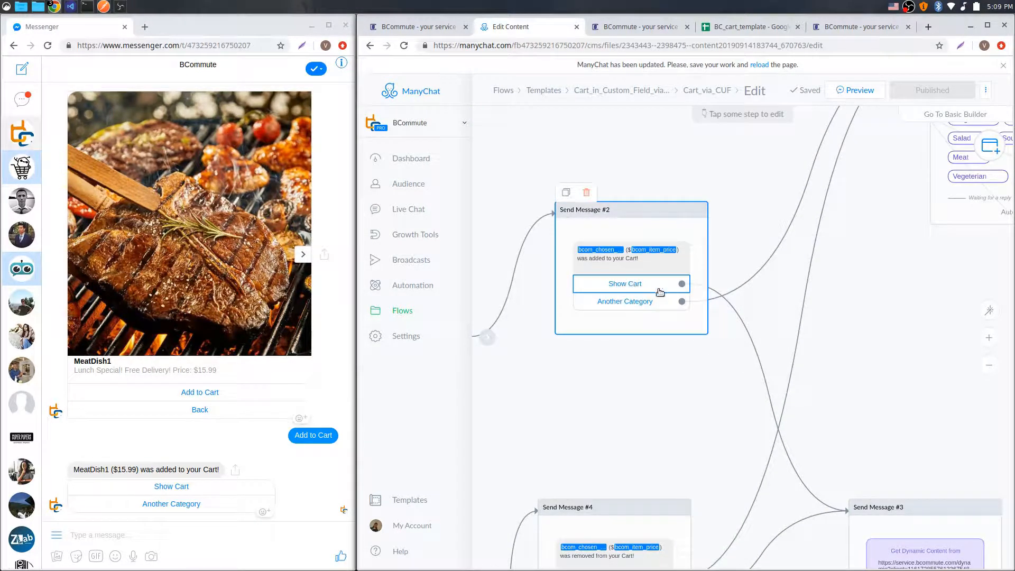
left_click_drag(882, 439, 797, 382)
- Add MeatDish1 again and MeatDish2 to the cart in the Messenger chat, and show the cart
left_click(204, 391)
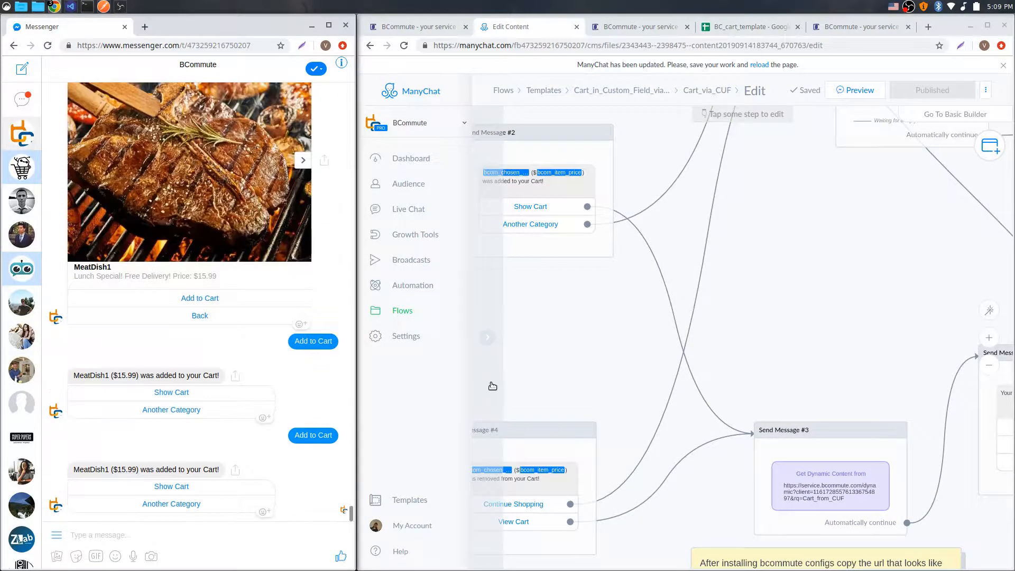
left_click(305, 160)
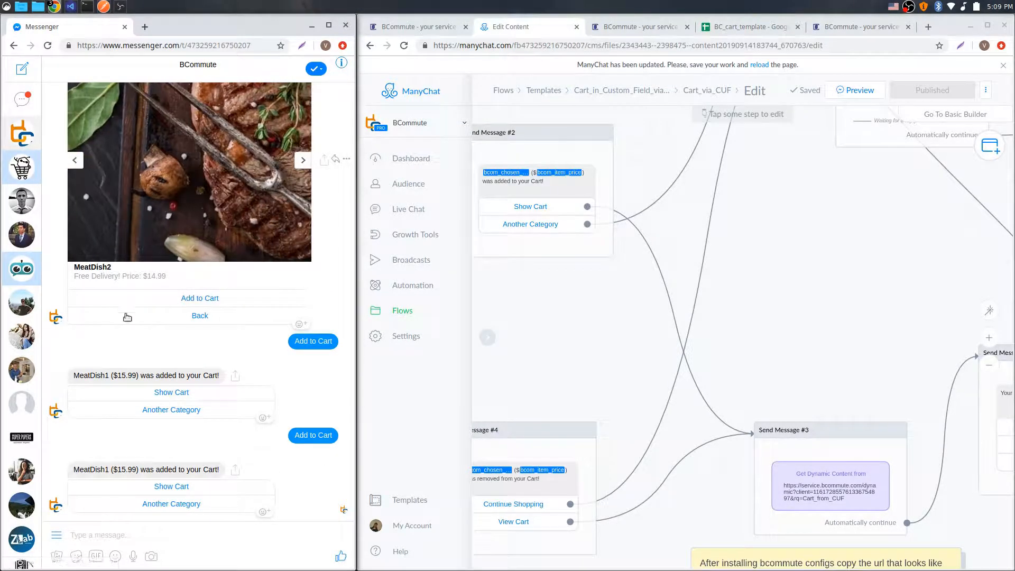
left_click(214, 302)
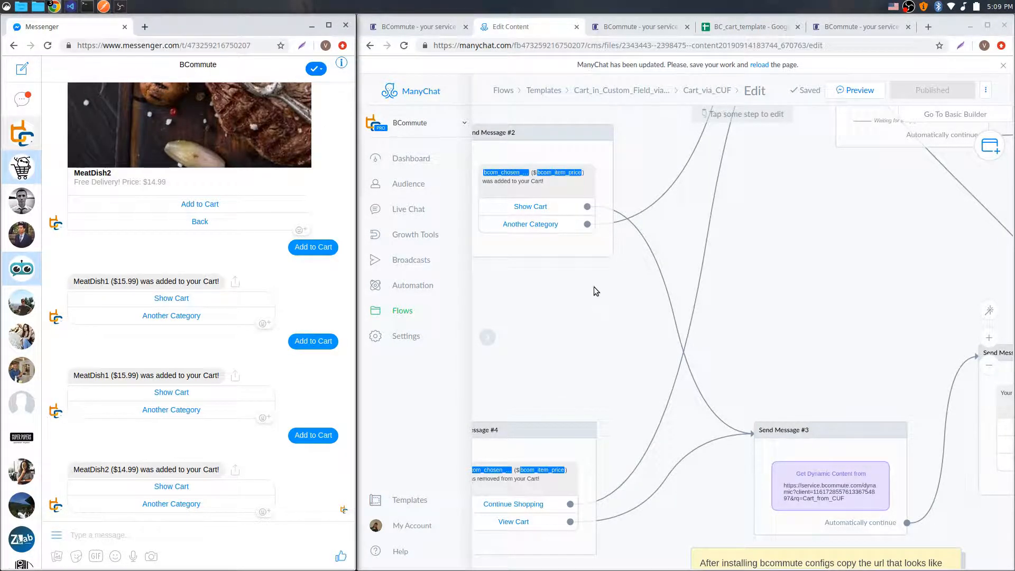
left_click(182, 488)
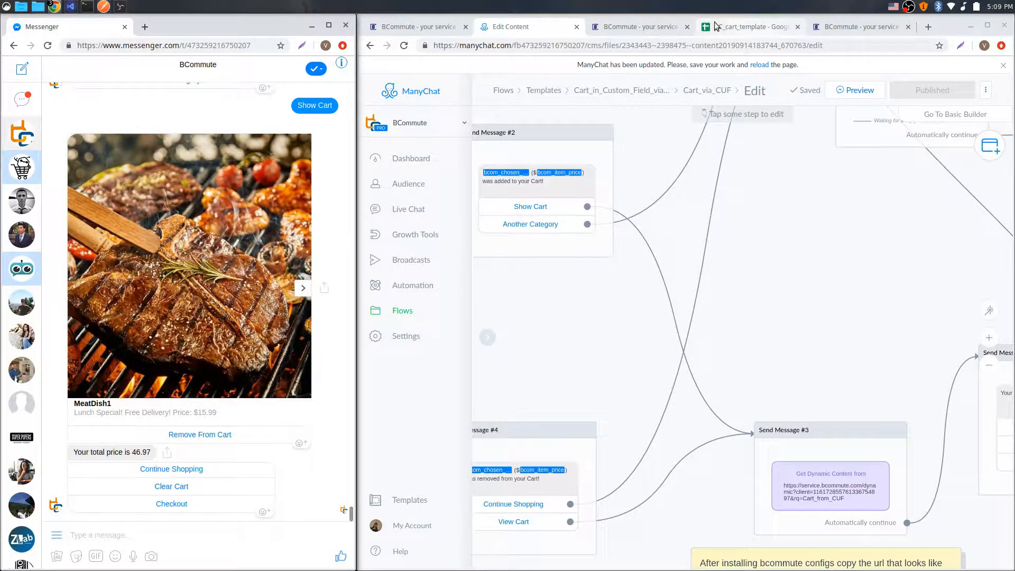
- Load the Cart_from_CUF request in BCommute and review its spreadsheet, message type and search filter settings
left_click(640, 26)
scroll(744, 239, "up", 6)
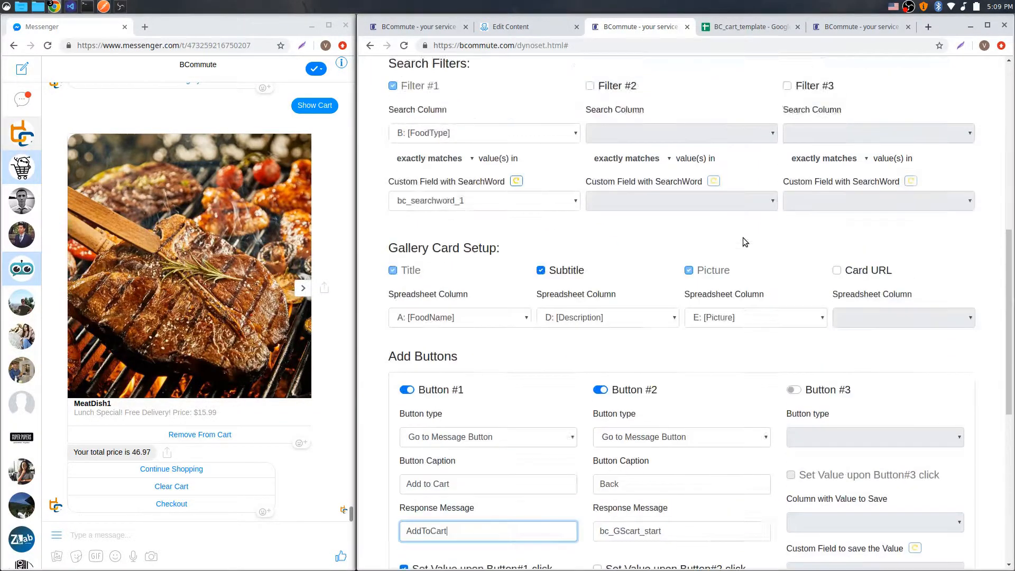
scroll(744, 236, "up", 8)
left_click(680, 220)
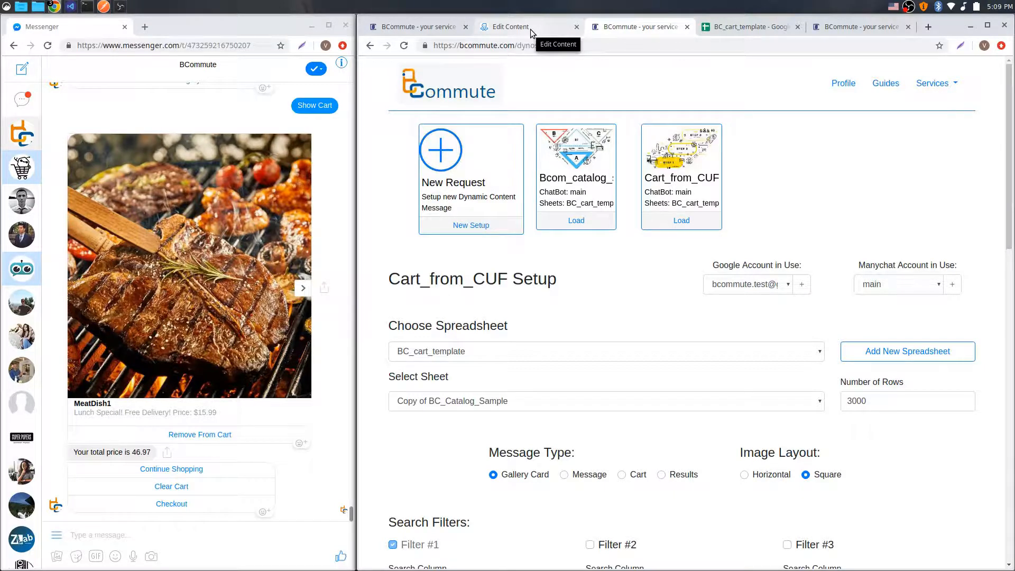
scroll(621, 268, "down", 3)
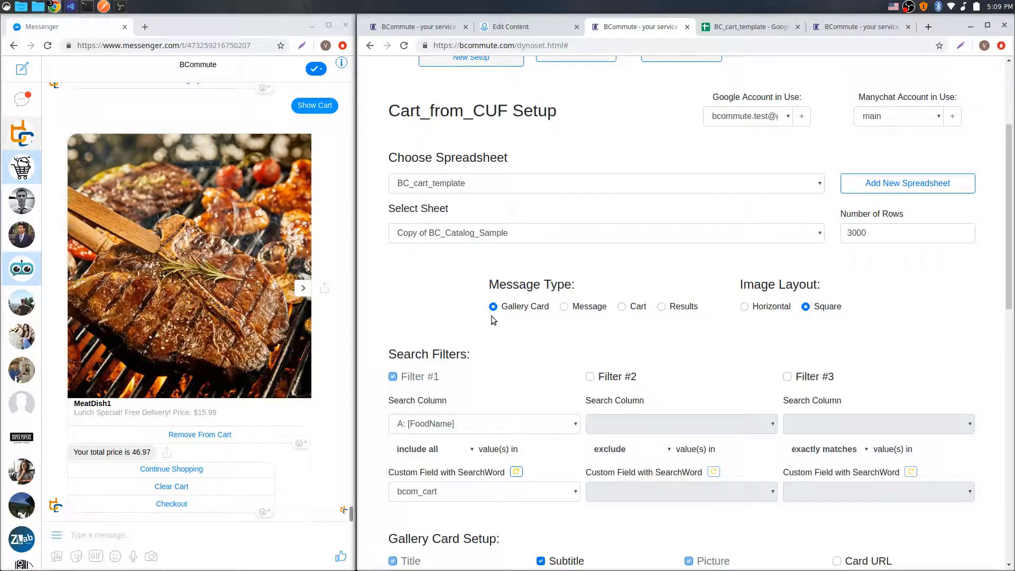
scroll(540, 317, "down", 2)
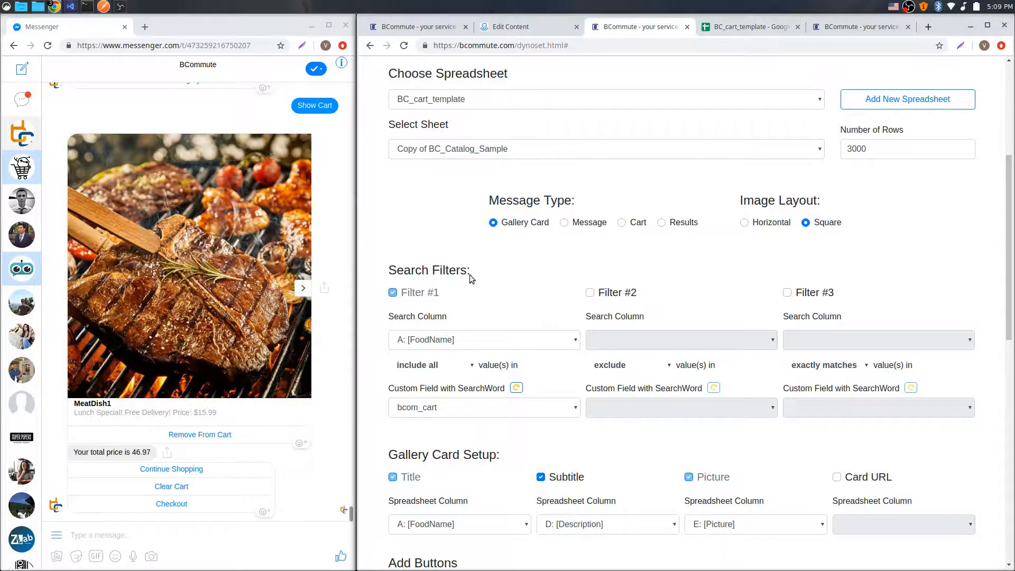
- Check the item names in the Copy of BC_Catalog_Sample sheet against the FoodName search filter of the Cart_from_CUF request
left_click(739, 31)
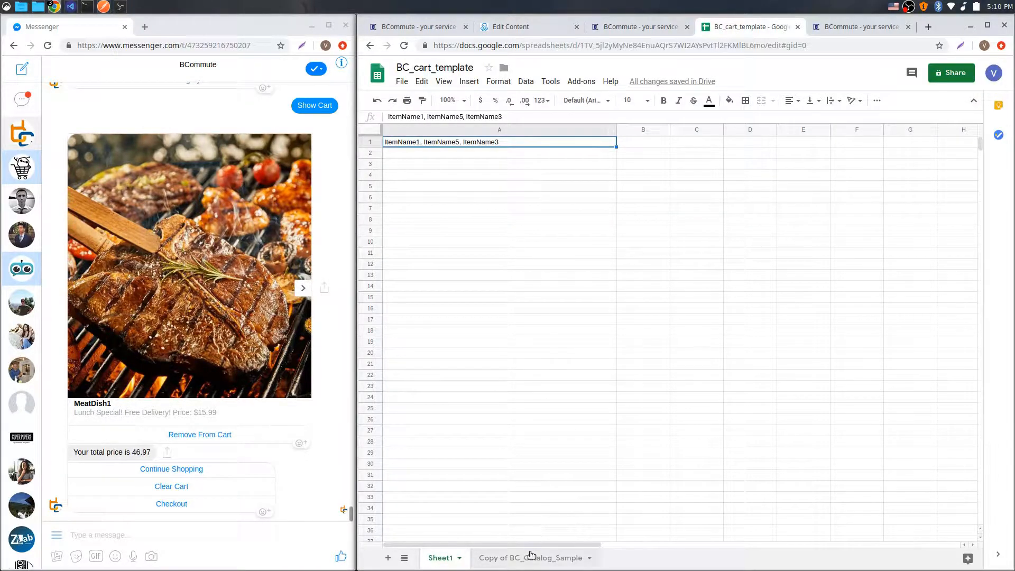
left_click(533, 556)
left_click(418, 154)
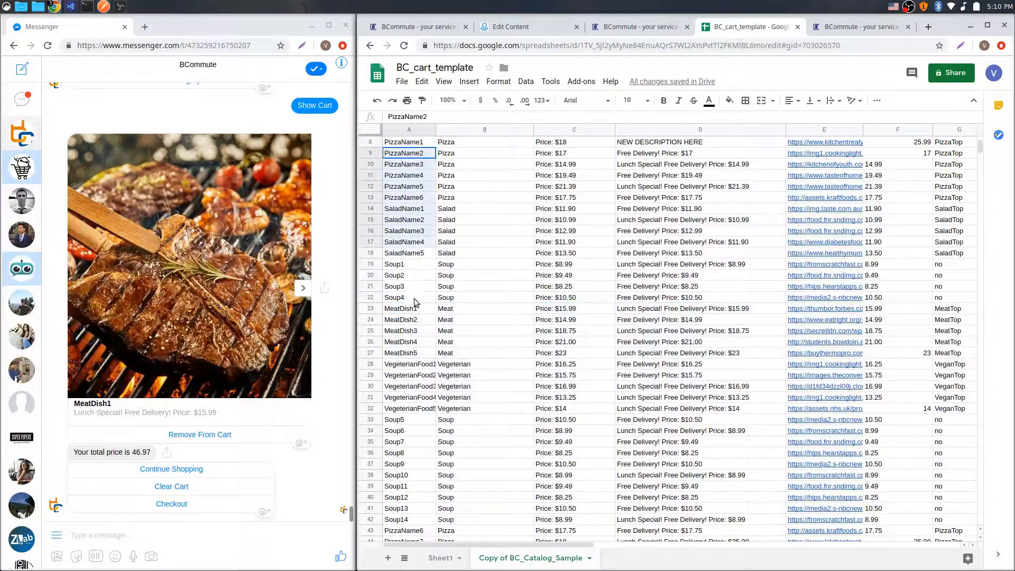
left_click(634, 27)
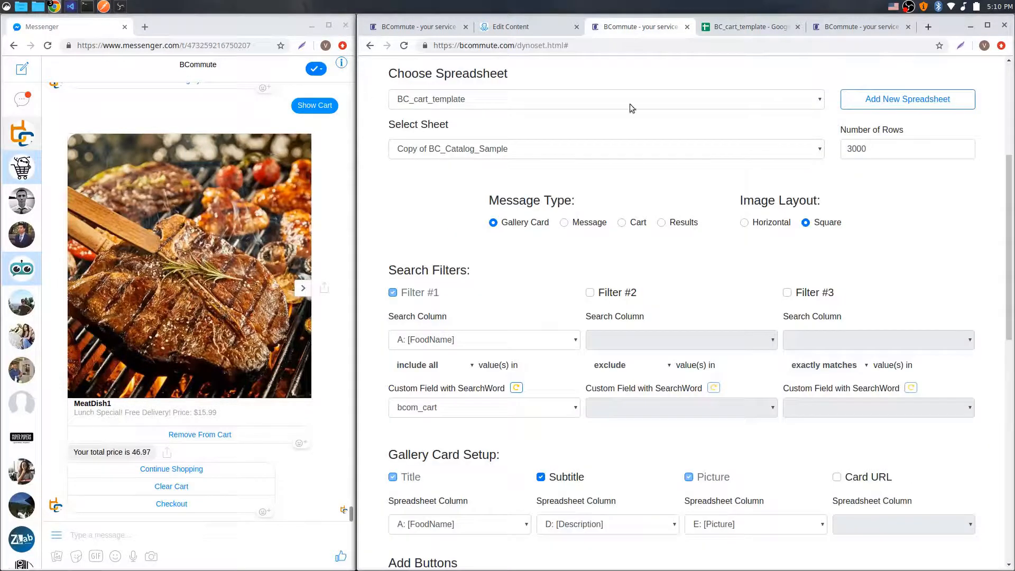
- Compare the AddToCart actions in the ManyChat flow with the dishes in the Messenger cart gallery
left_click(517, 27)
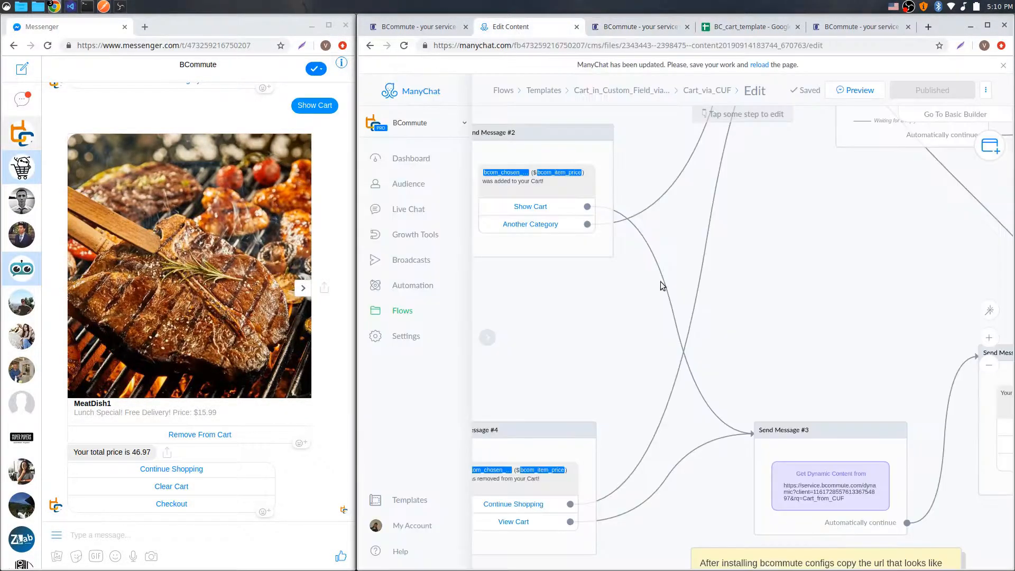
scroll(699, 263, "up", 5)
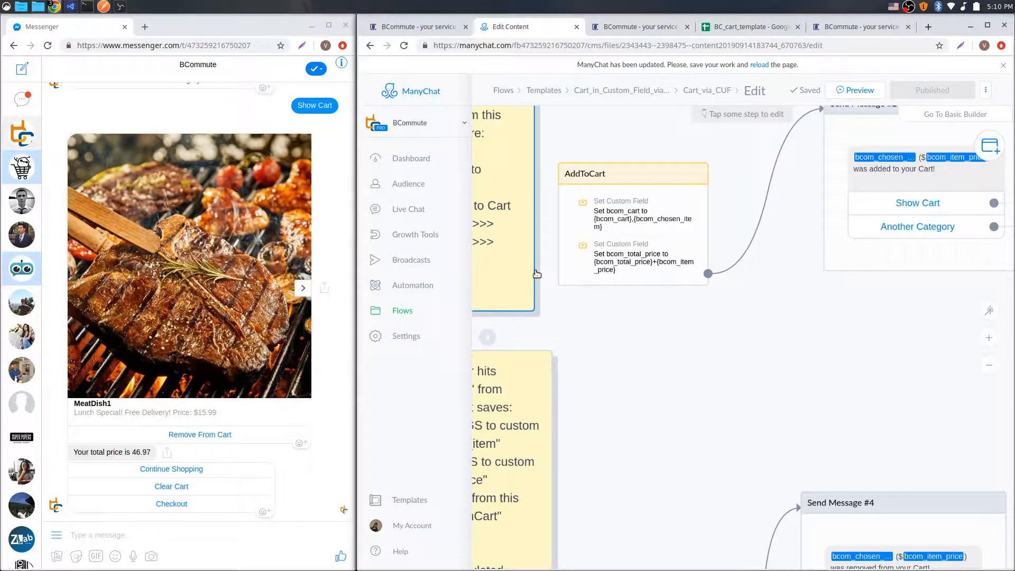
left_click(303, 289)
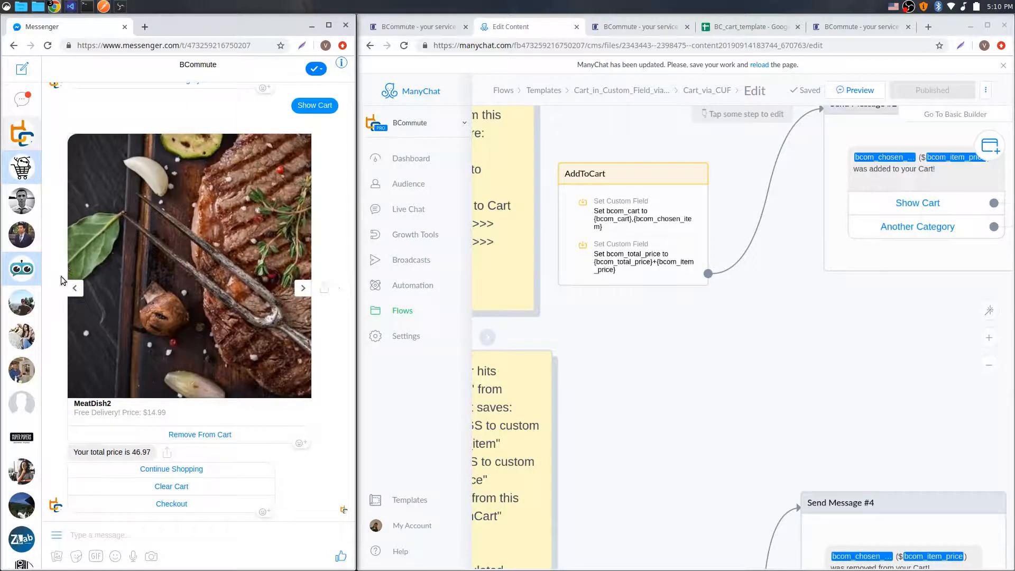
left_click(73, 289)
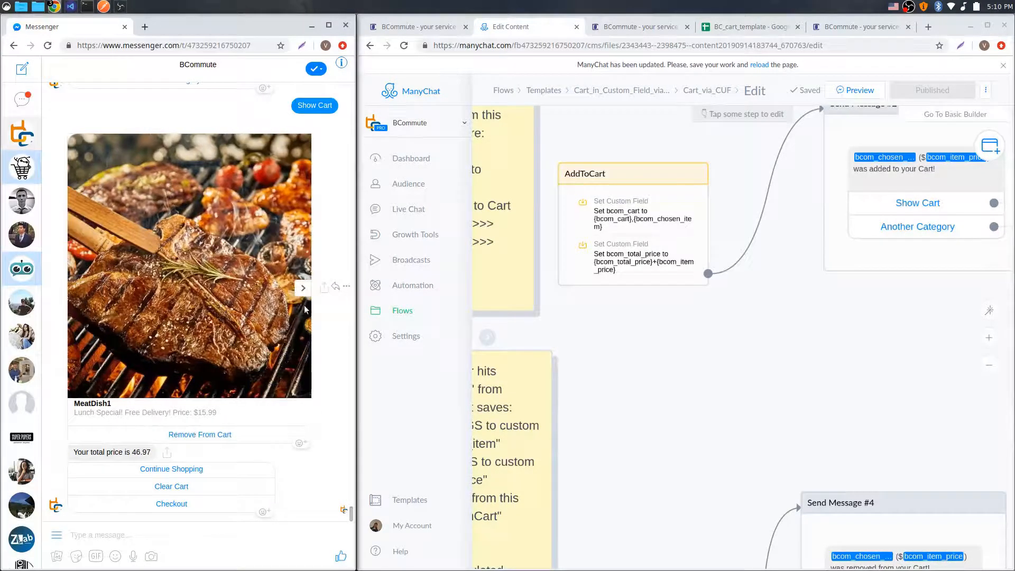
left_click(303, 289)
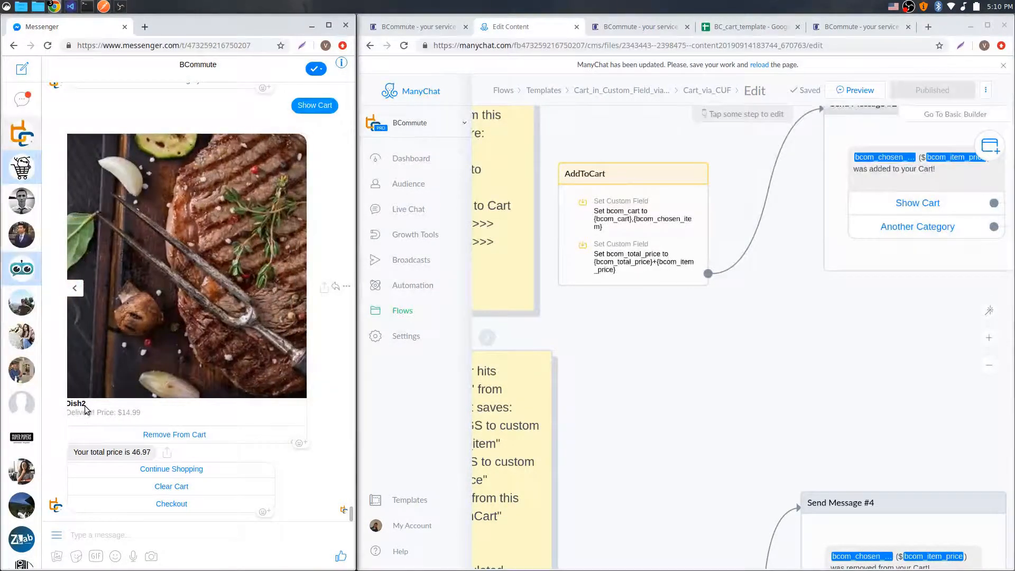
left_click(701, 198)
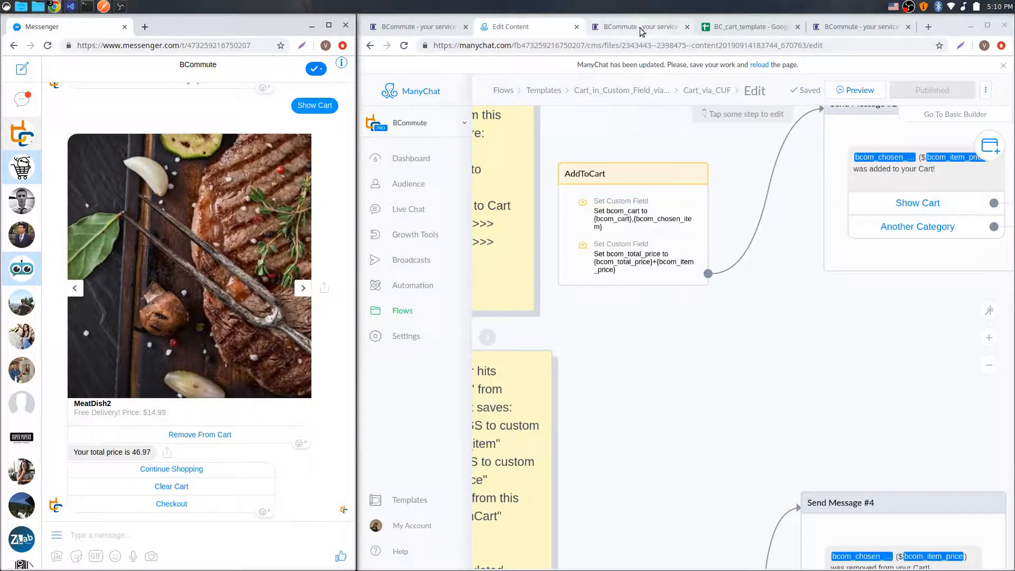
- Compare Sheet1 and Copy of BC_Catalog_Sample in BC_cart_template with the BCommute request's "include all" FoodName filter on bcom_cart
left_click(711, 30)
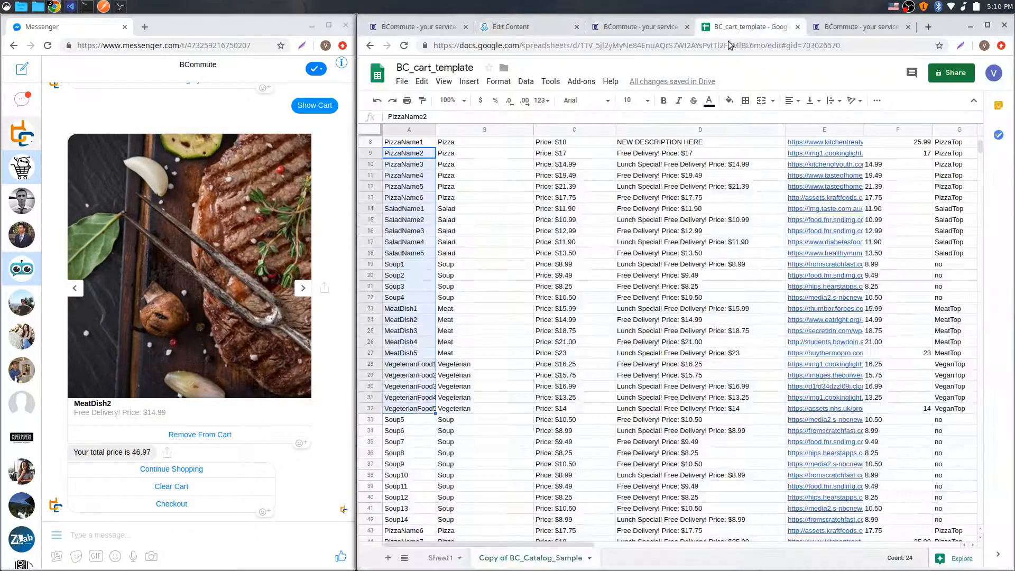
left_click(443, 558)
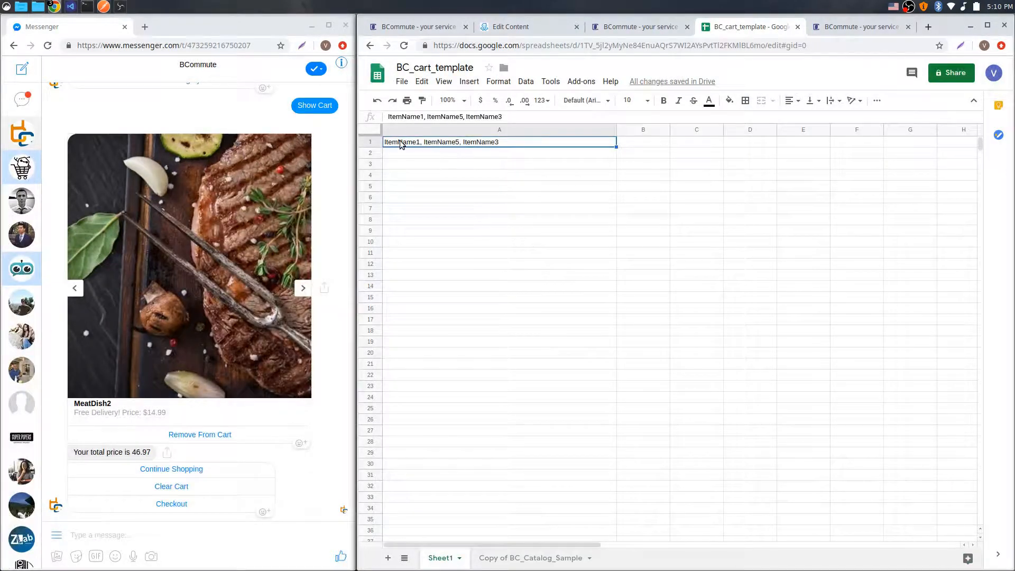
left_click(628, 29)
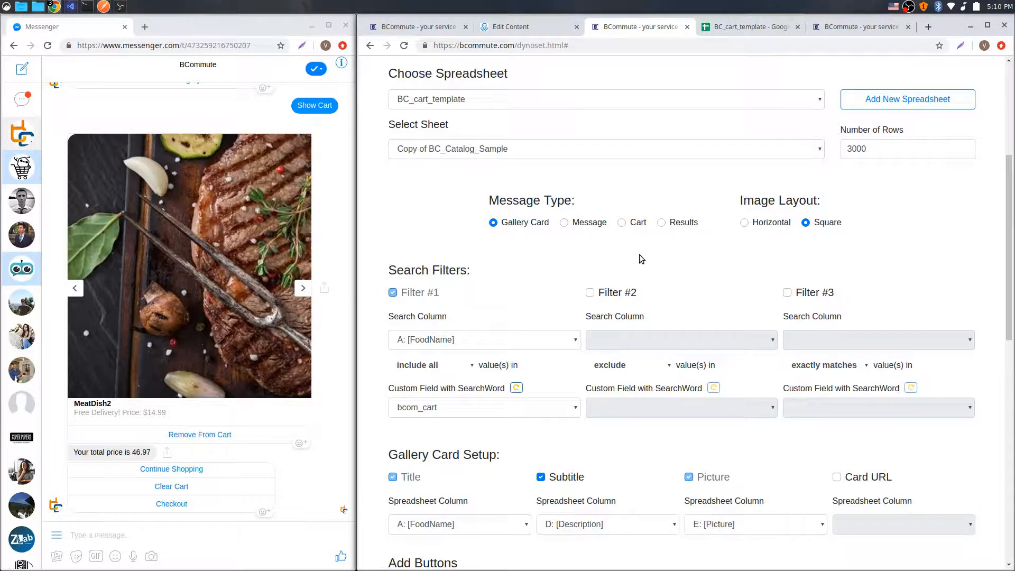
scroll(534, 319, "down", 1)
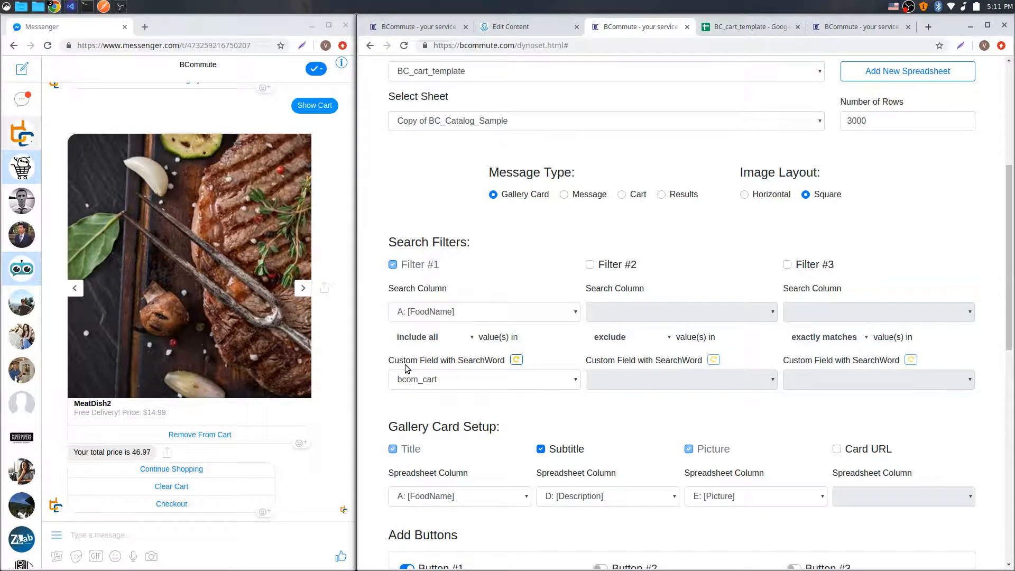
left_click(472, 341)
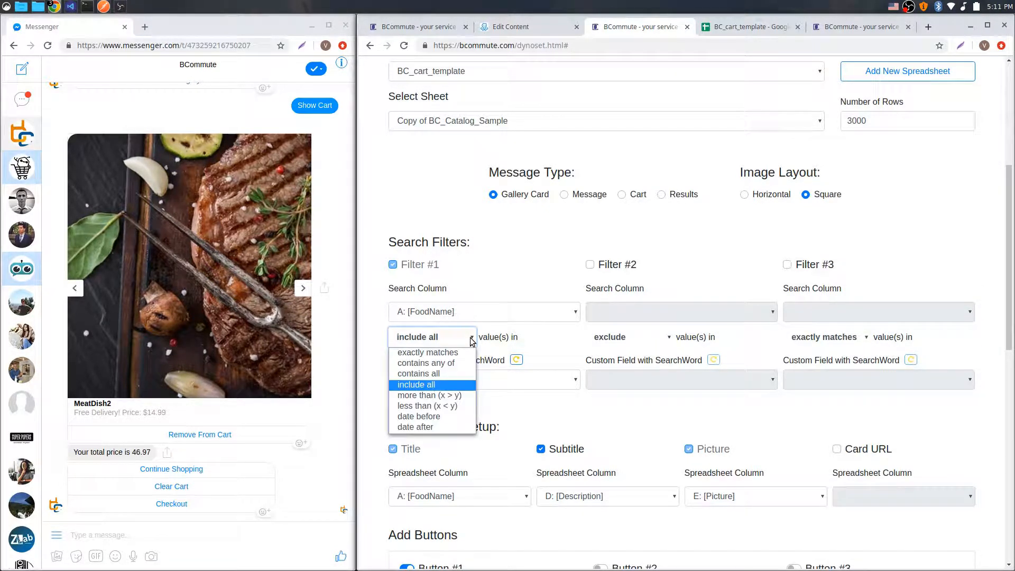
left_click(450, 384)
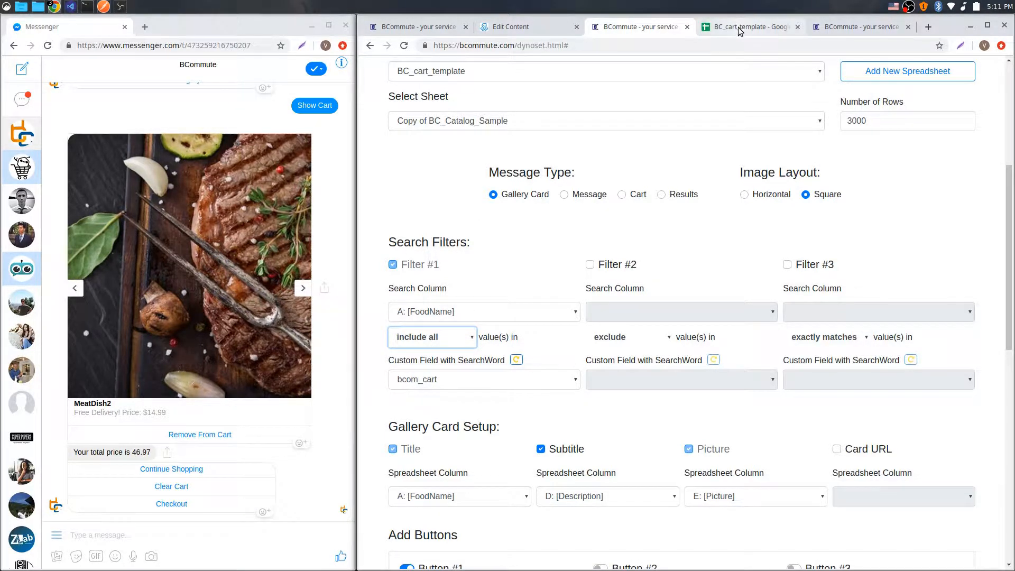
left_click(772, 27)
left_click(521, 559)
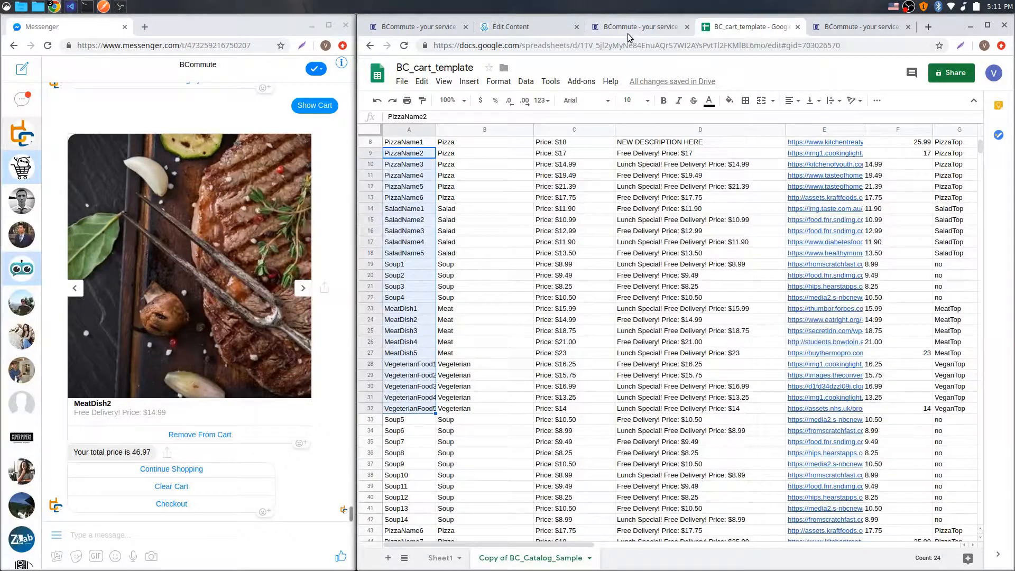
- Review the gallery card columns and the Remove From Cart button settings of the BCommute cart request
left_click(627, 32)
scroll(591, 346, "down", 5)
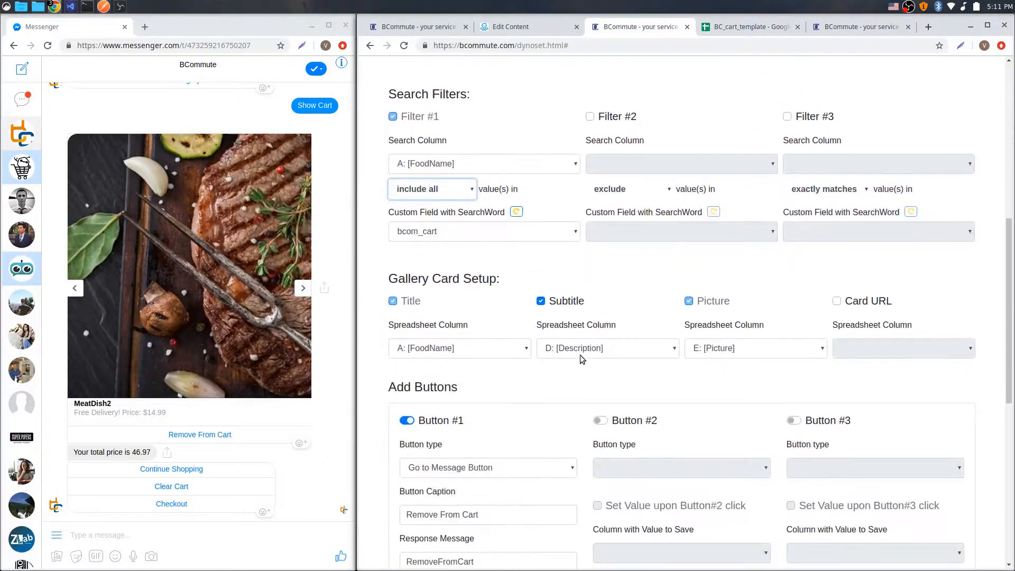
scroll(580, 354, "down", 1)
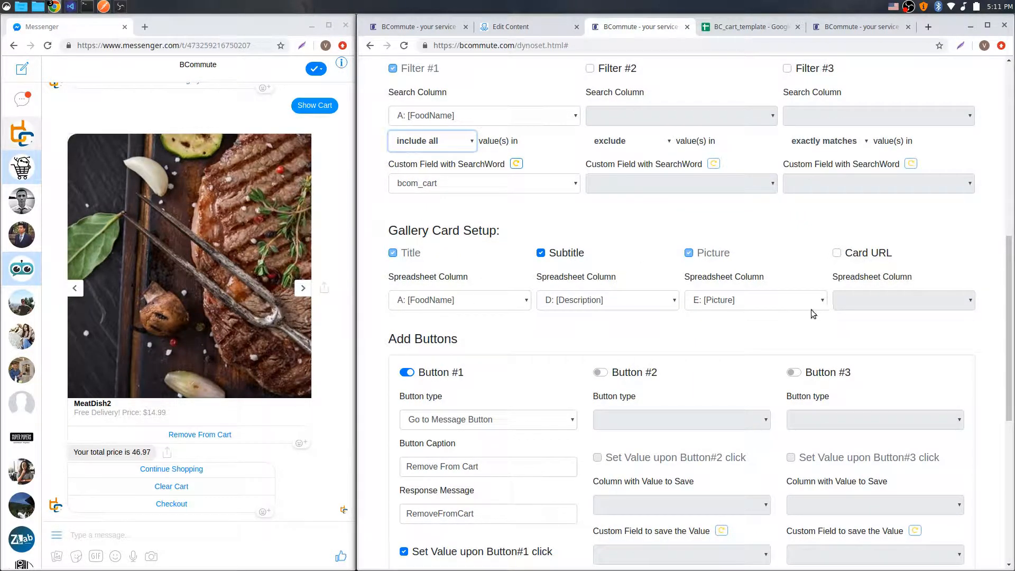
scroll(813, 314, "down", 4)
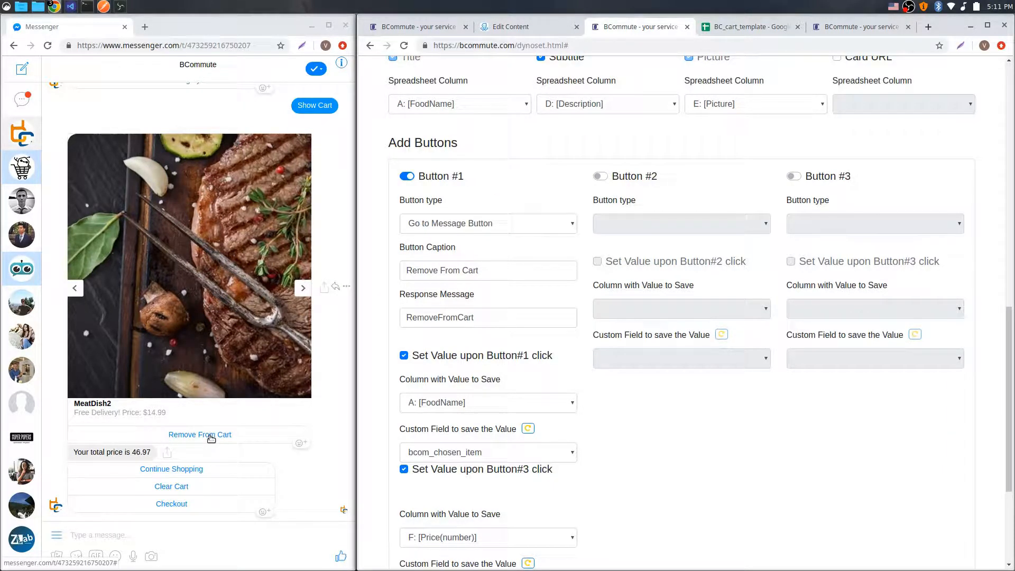
scroll(555, 317, "down", 3)
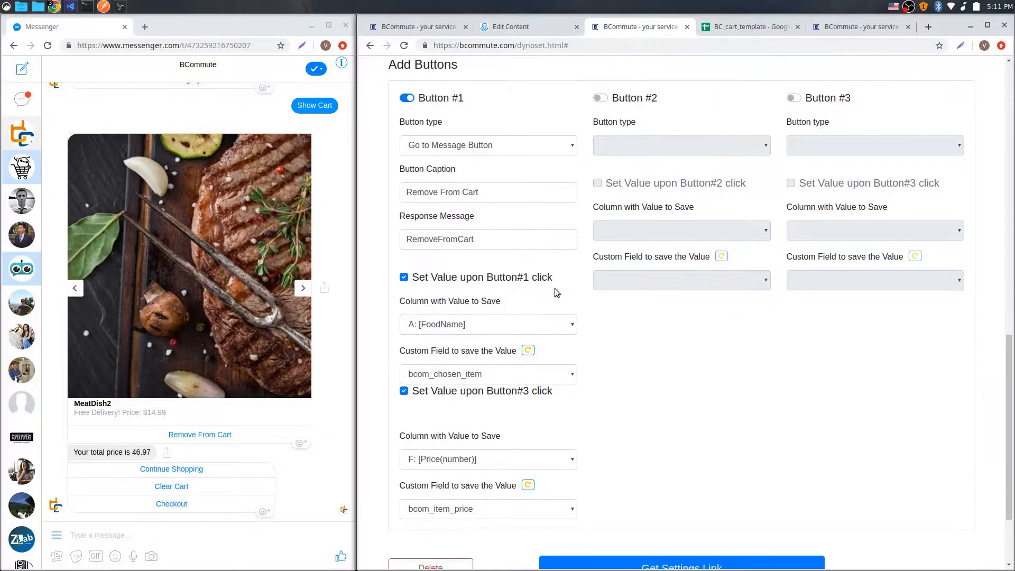
scroll(576, 262, "up", 1)
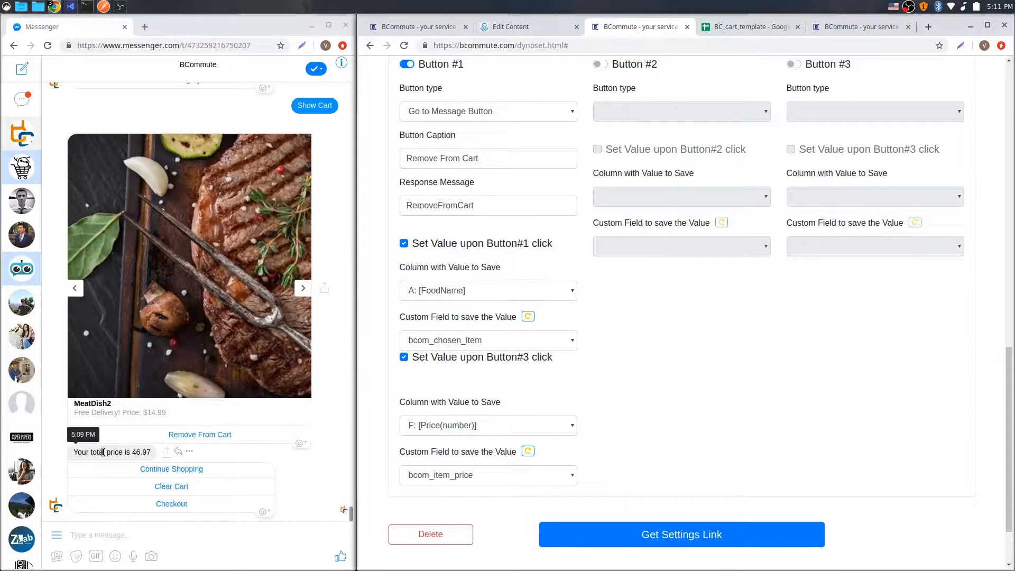
- Match the total price message in the Messenger chat with the bcom_total_price field of Send Message #5 in the ManyChat flow
left_click_drag(76, 451, 143, 452)
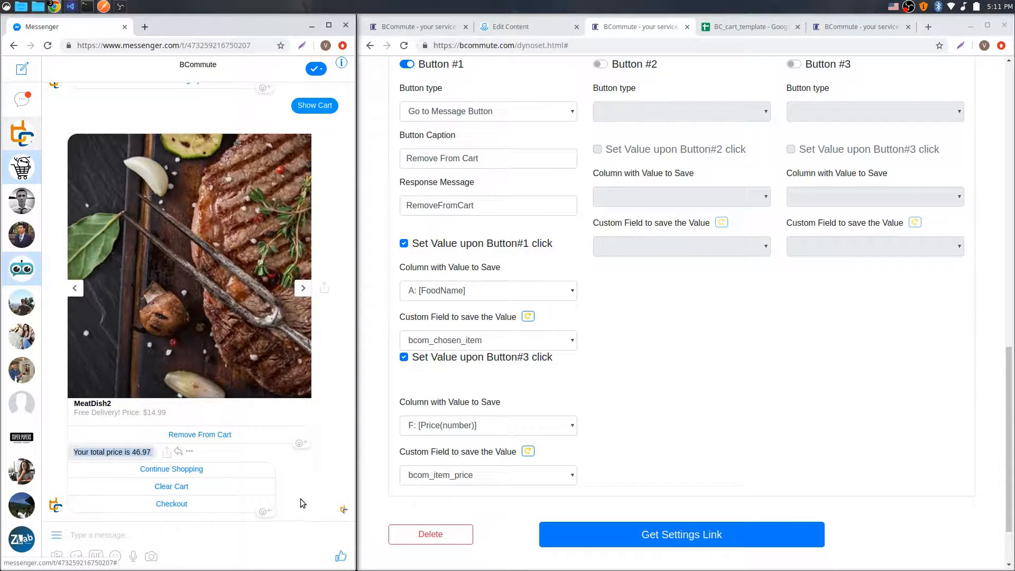
left_click(546, 32)
scroll(793, 353, "down", 5)
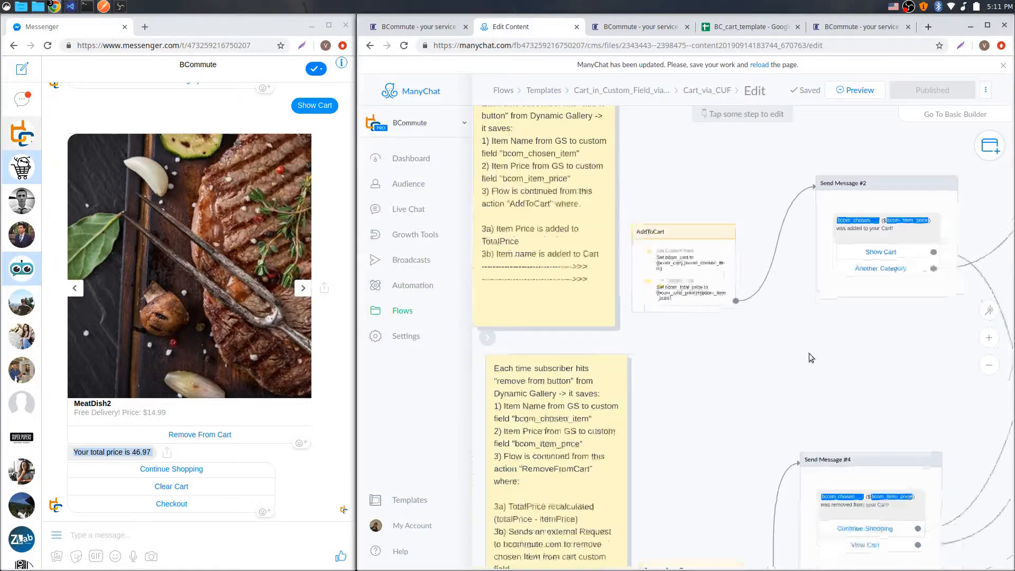
left_click_drag(892, 355, 468, 300)
left_click(574, 380)
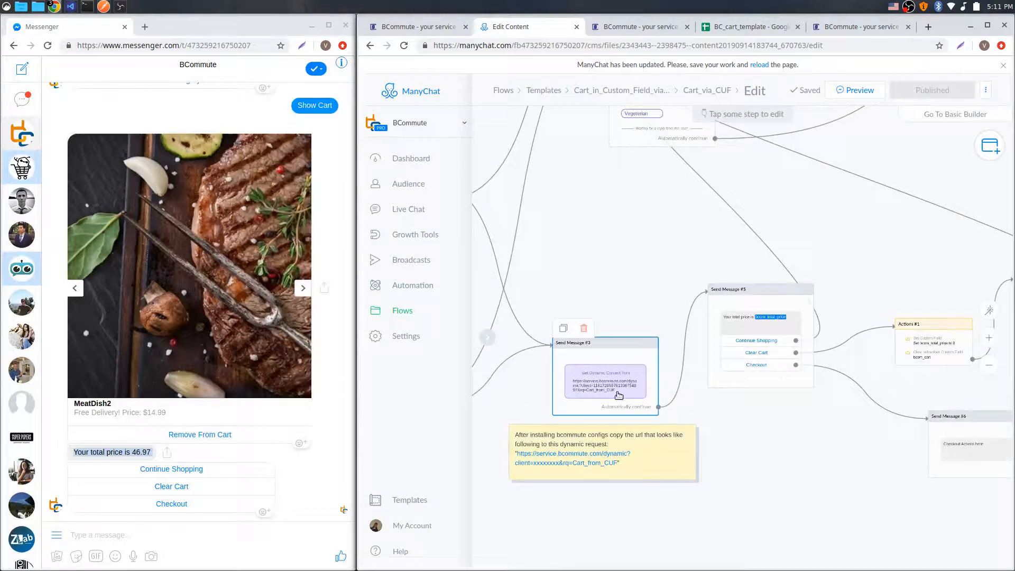
left_click(762, 336)
scroll(763, 338, "up", 3)
scroll(763, 339, "up", 1)
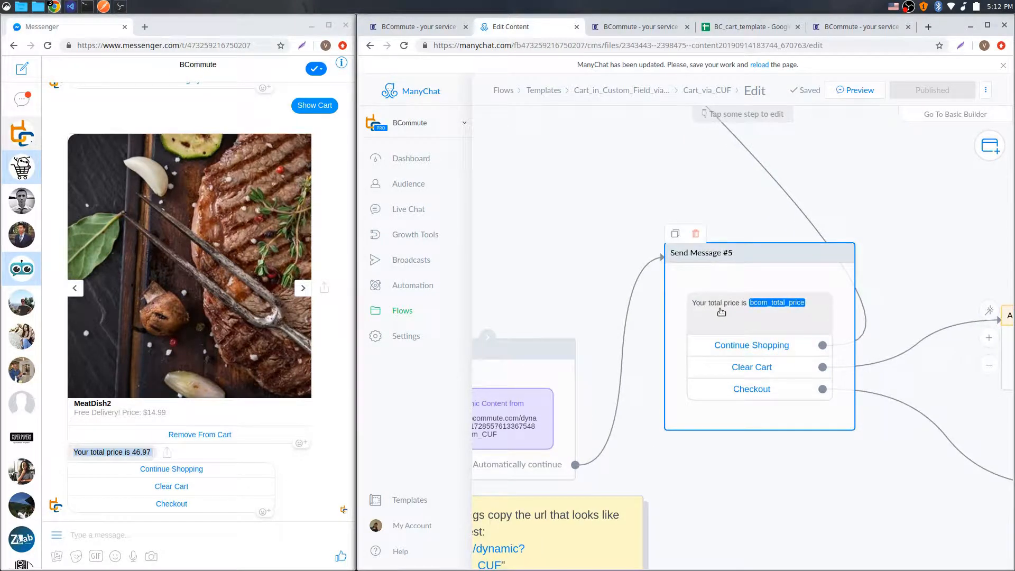
scroll(716, 312, "up", 2)
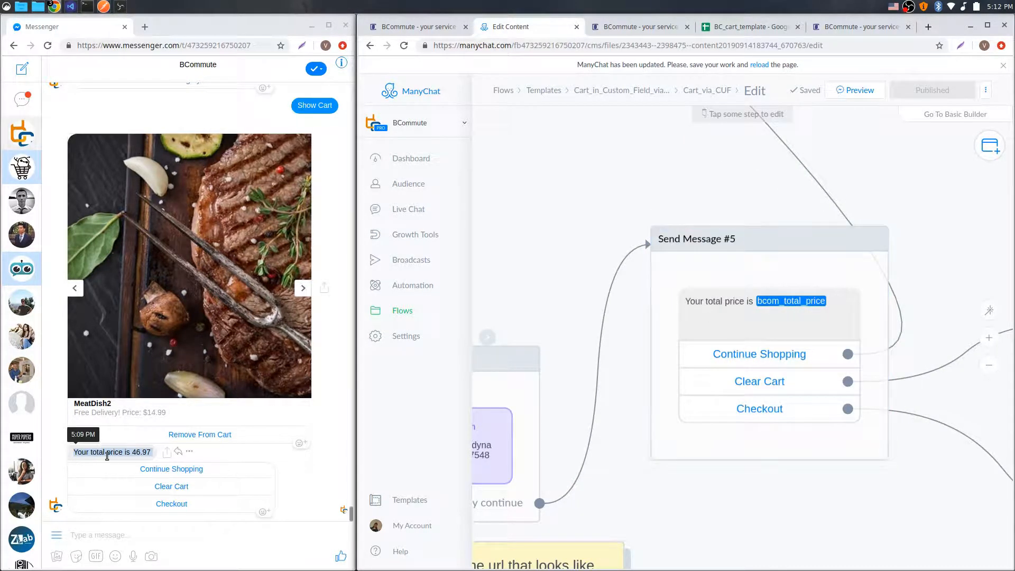
left_click(840, 302)
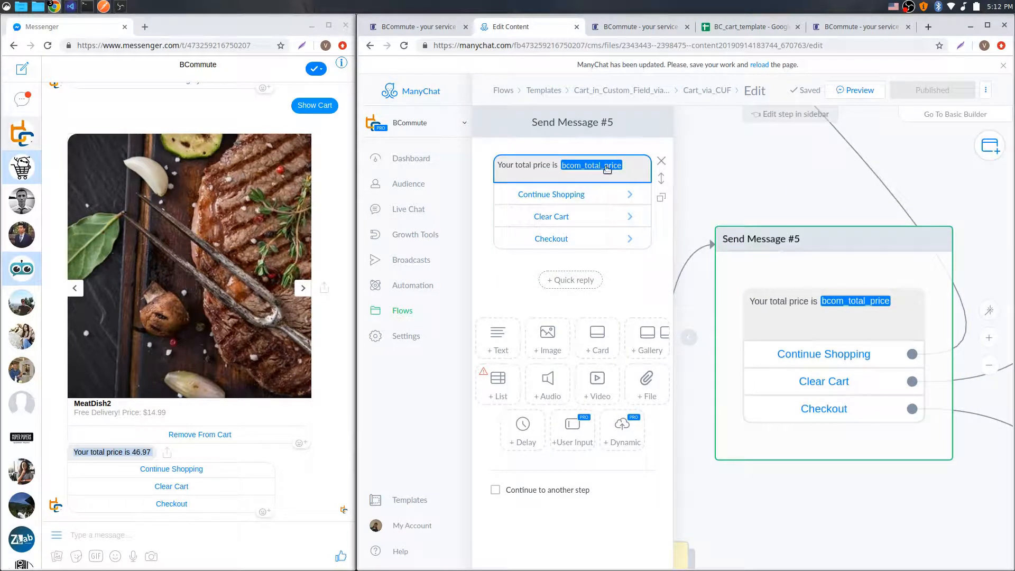
left_click(792, 199)
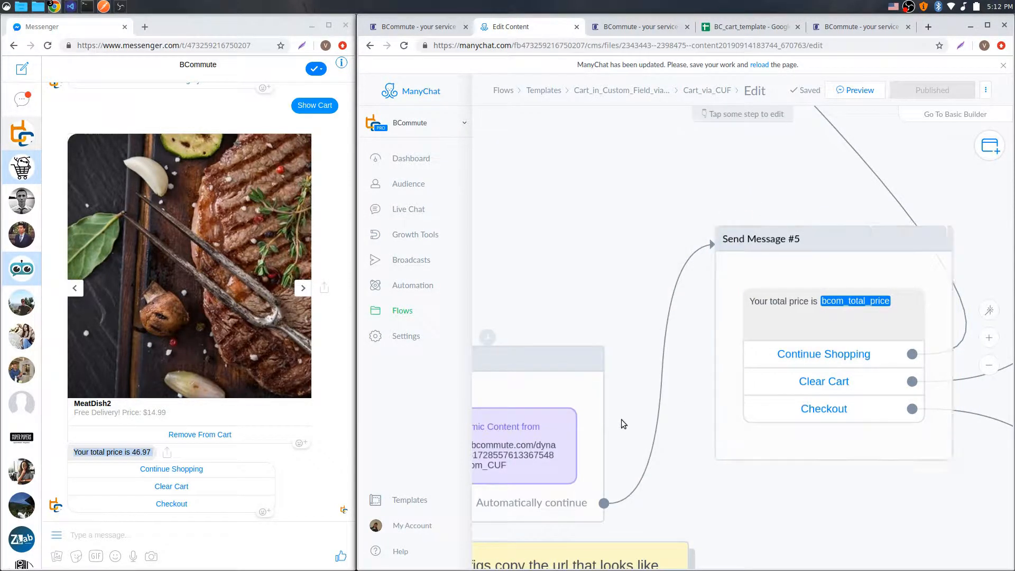
- Trace the ManyChat flow from AddToCart and Send Message #2 to the cart request in Send Message #3 and the total price message
scroll(621, 418, "down", 2)
left_click_drag(672, 338, 973, 423)
left_click_drag(637, 344, 901, 353)
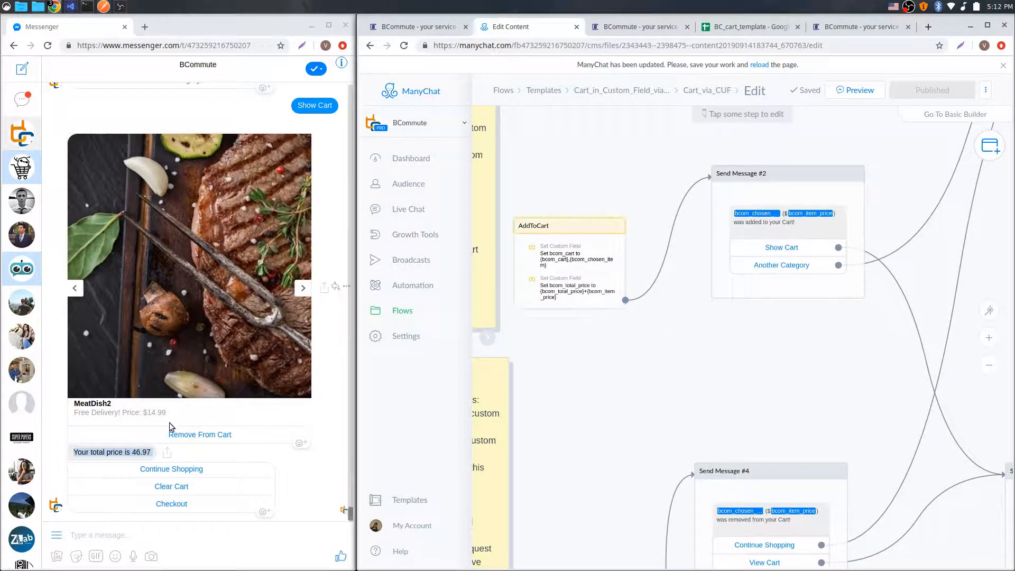
left_click_drag(637, 315, 455, 250)
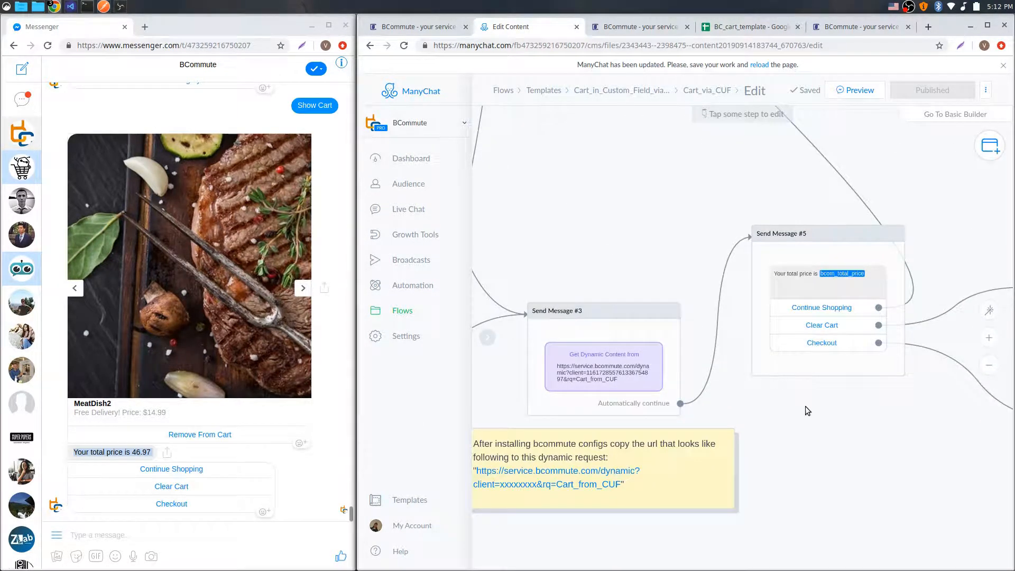
- Follow the Continue Shopping connection of Send Message #5 to the category choices in bc_GScart start
left_click_drag(805, 406, 699, 404)
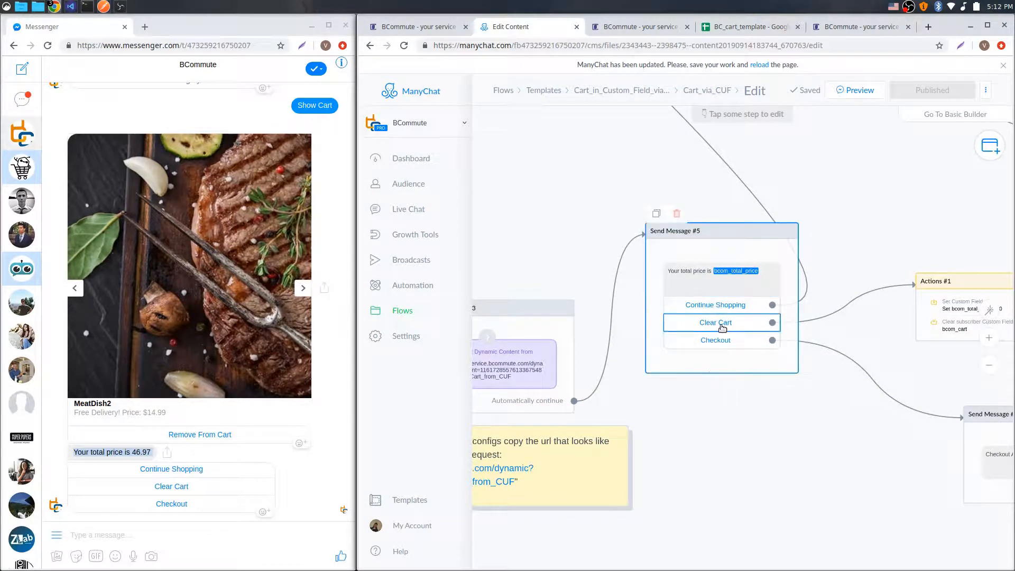
scroll(814, 367, "down", 1)
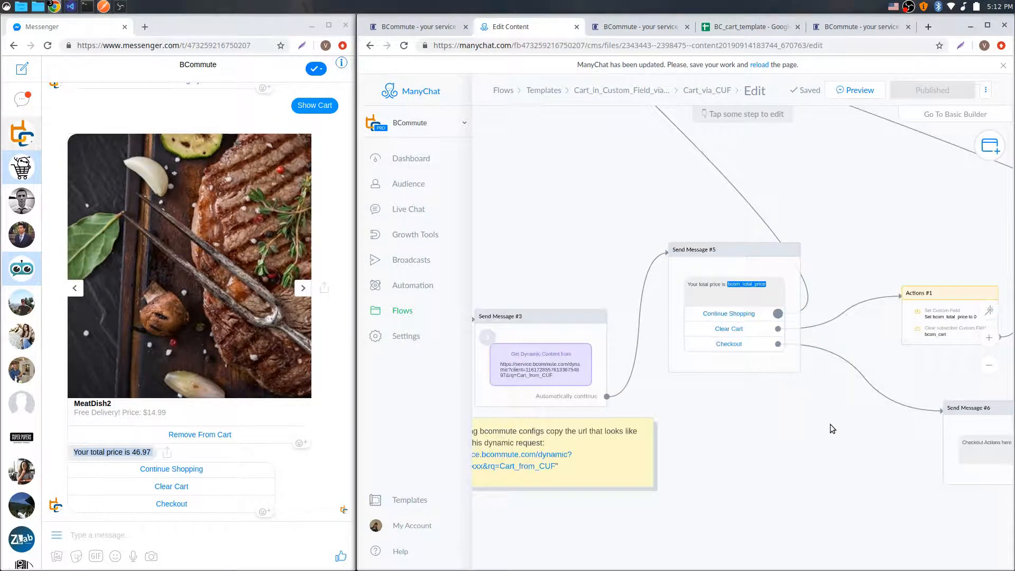
left_click_drag(830, 425, 633, 488)
scroll(809, 370, "down", 1)
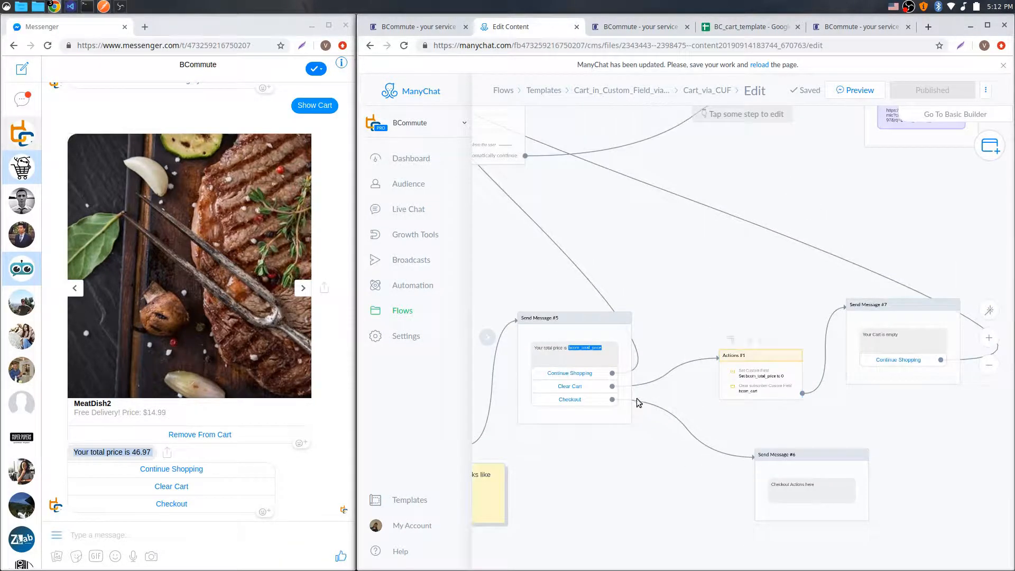
left_click_drag(623, 228, 864, 364)
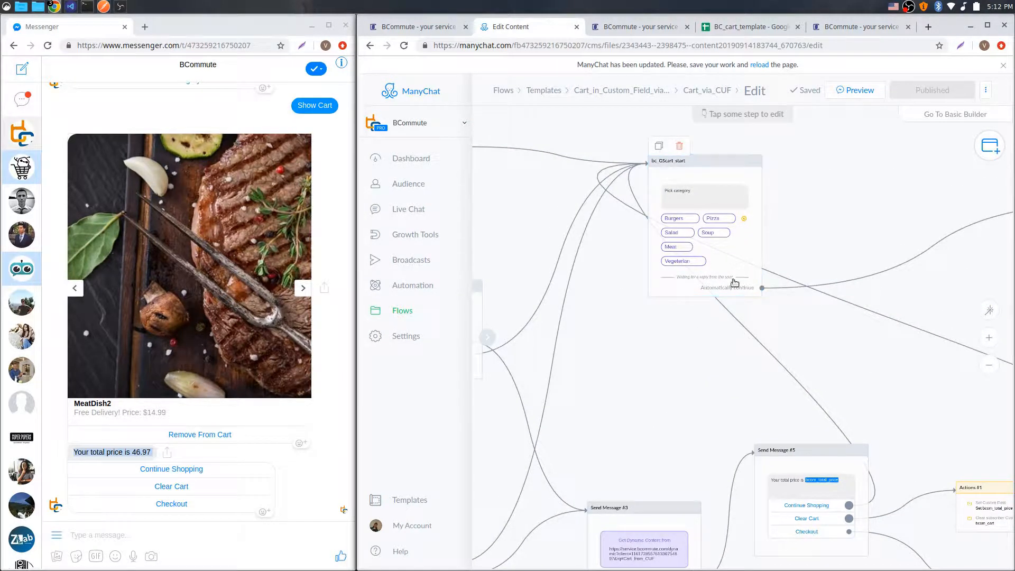
- Examine the Clear Cart actions in Actions #1 and the Checkout message connected to Send Message #5
left_click_drag(719, 396, 577, 168)
scroll(676, 296, "up", 3)
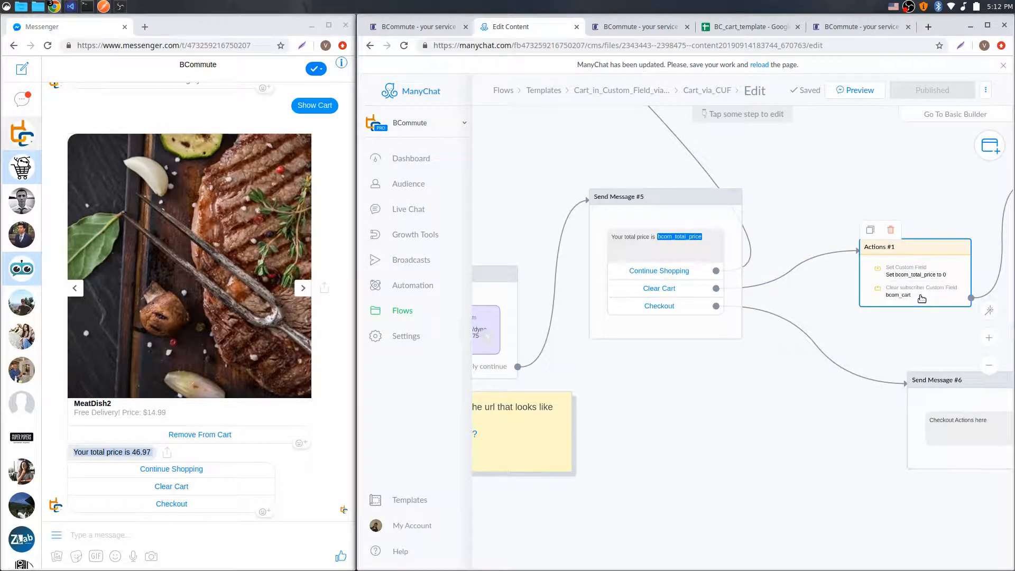
left_click_drag(818, 445, 680, 375)
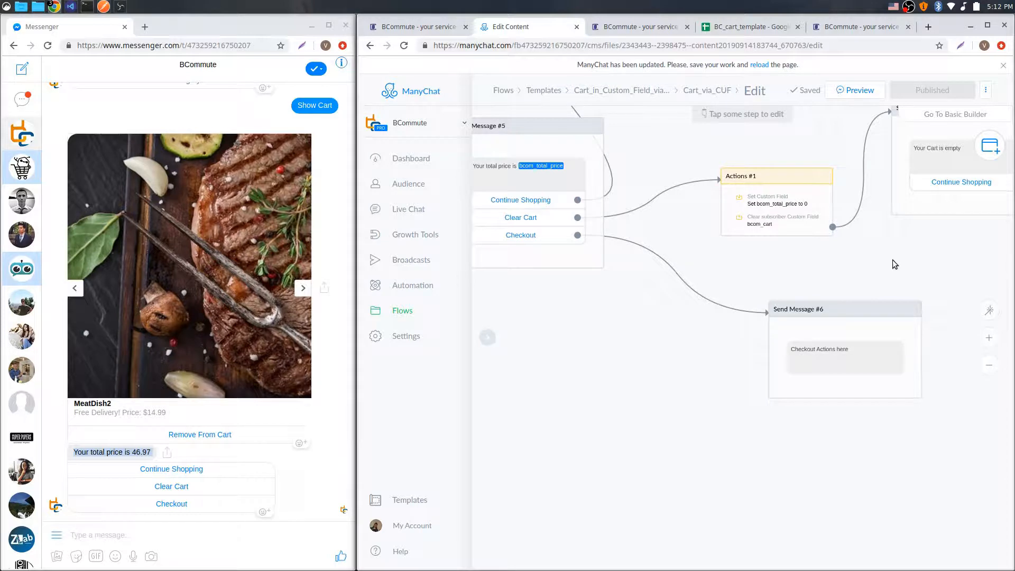
left_click_drag(854, 268, 964, 323)
left_click_drag(674, 378, 888, 366)
scroll(878, 371, "down", 2)
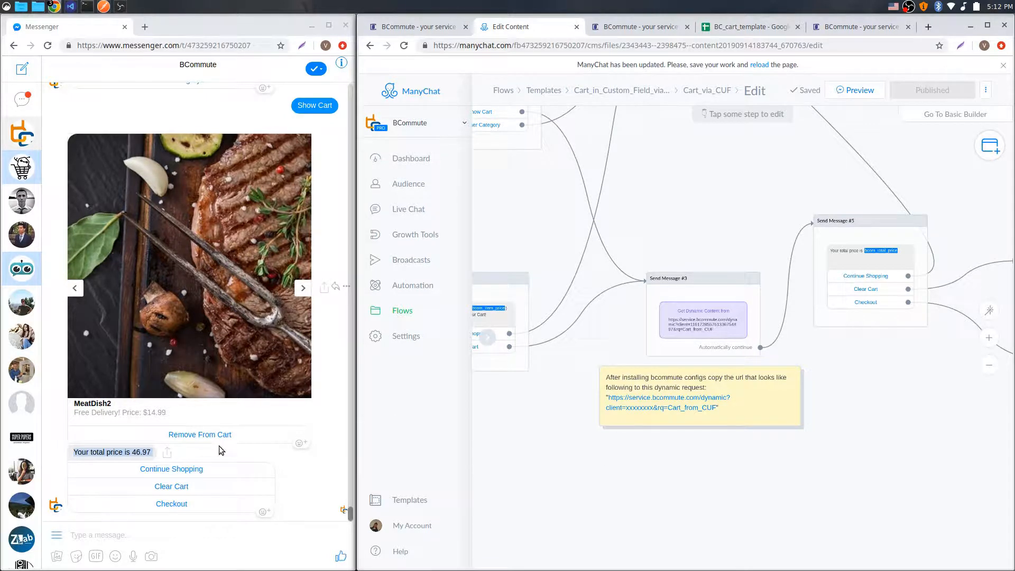
- Check the type and response message of the Remove From Cart button in the BCommute cart request
left_click(635, 26)
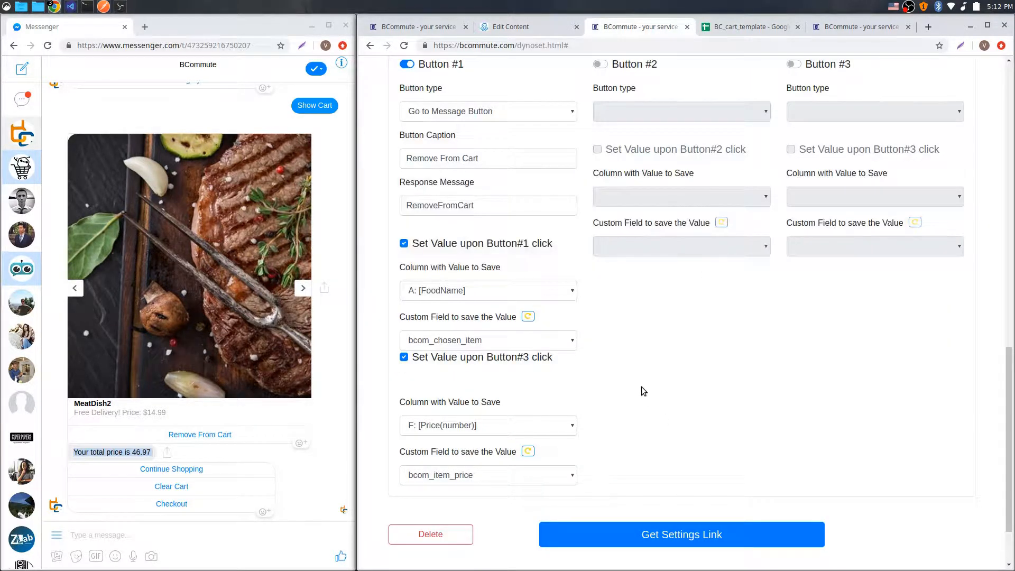
scroll(667, 410, "up", 2)
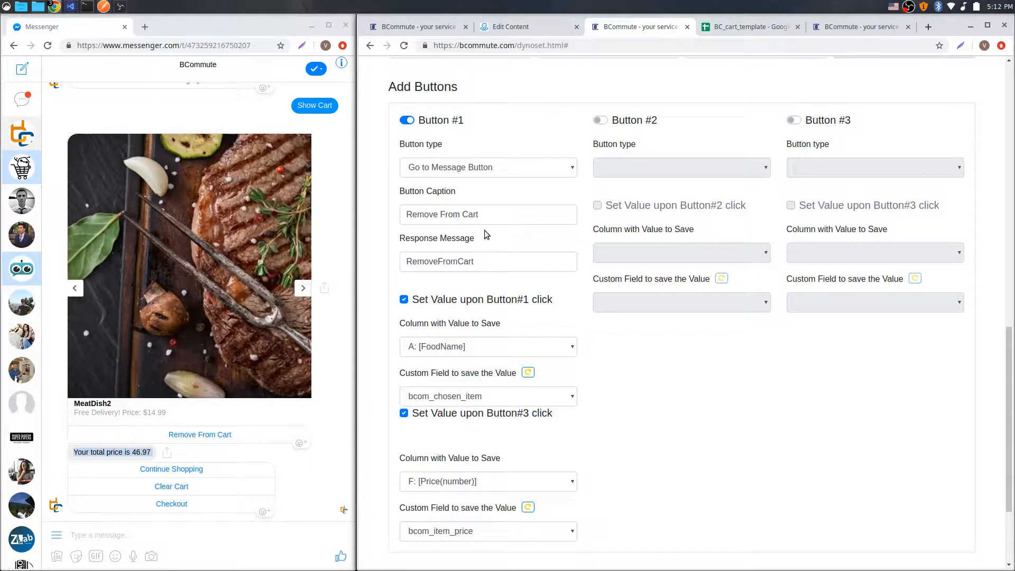
left_click(416, 170)
left_click(452, 170)
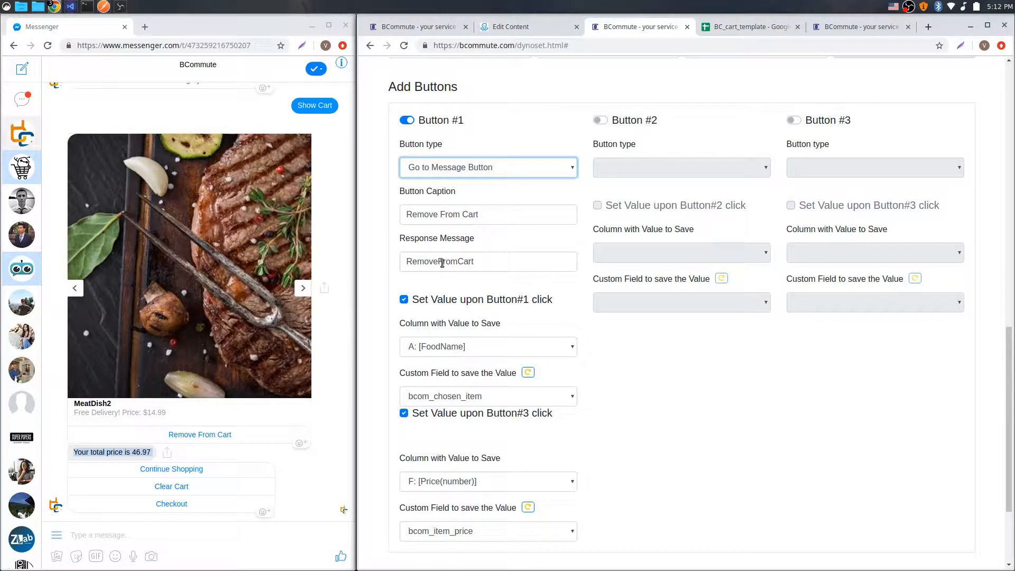
left_click_drag(409, 263, 492, 260)
left_click(492, 260)
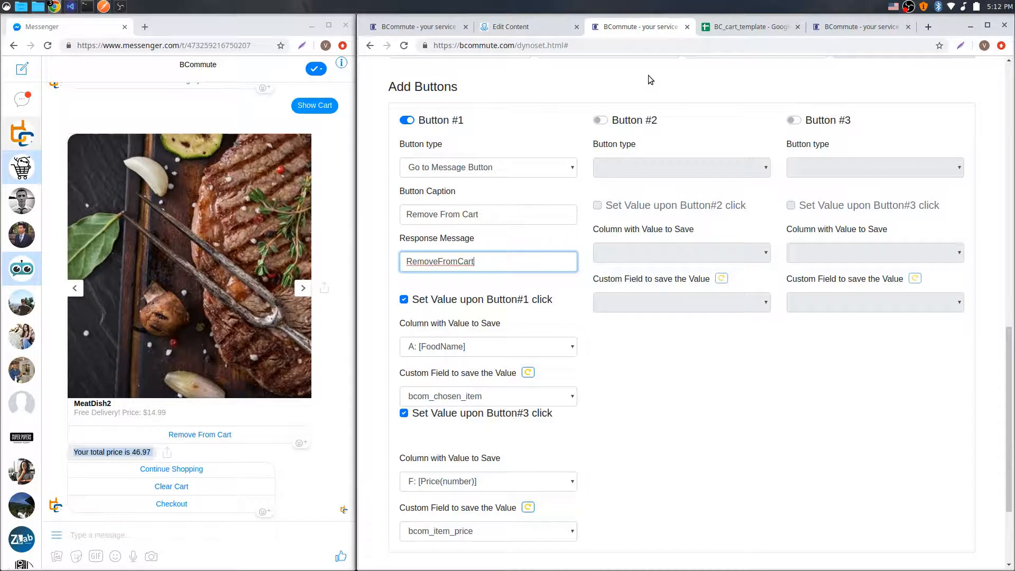
- Open the RemoveFromCart action step in the ManyChat flow to examine its custom field and external request actions
left_click(507, 28)
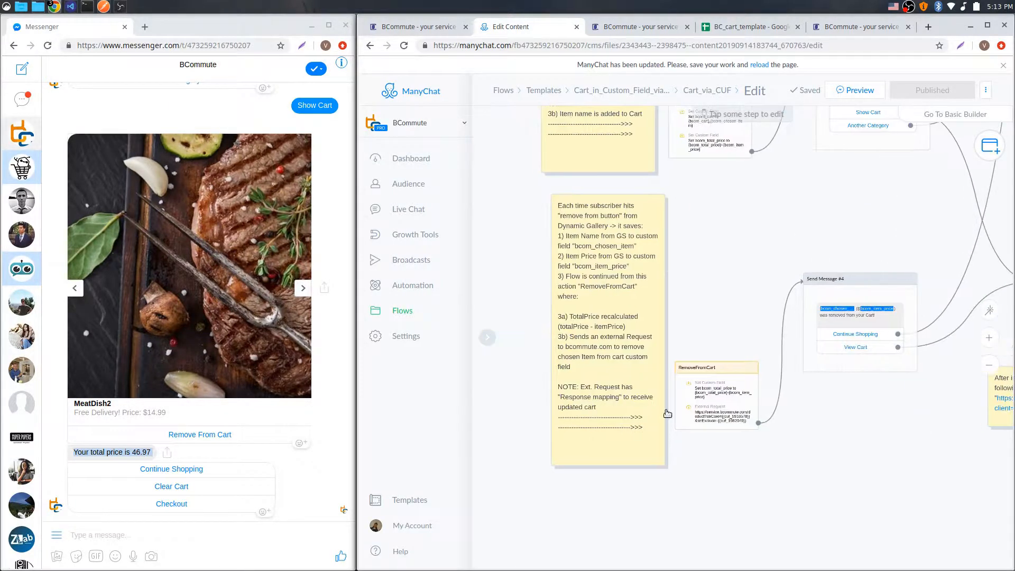
scroll(731, 381, "up", 5)
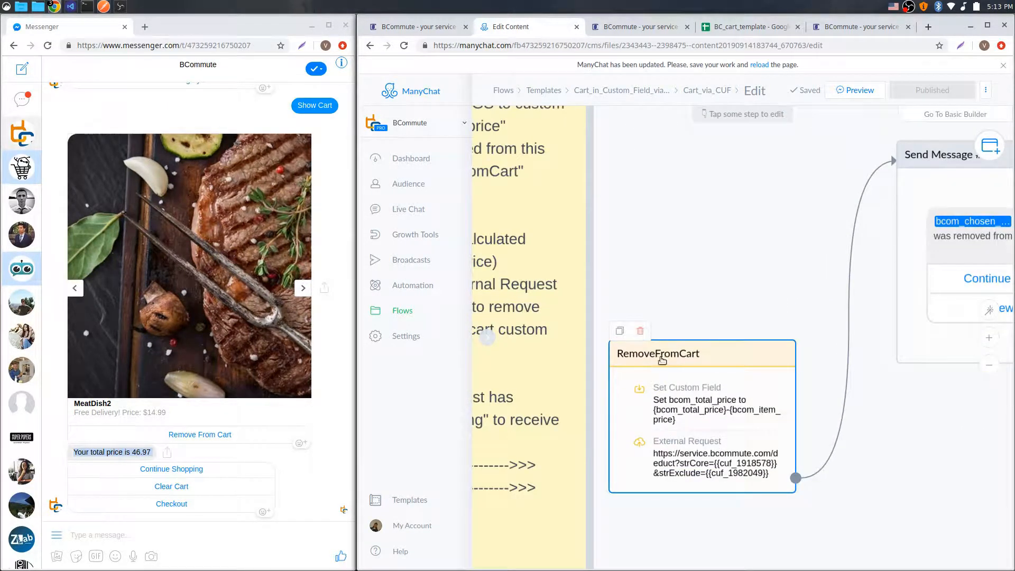
left_click(645, 364)
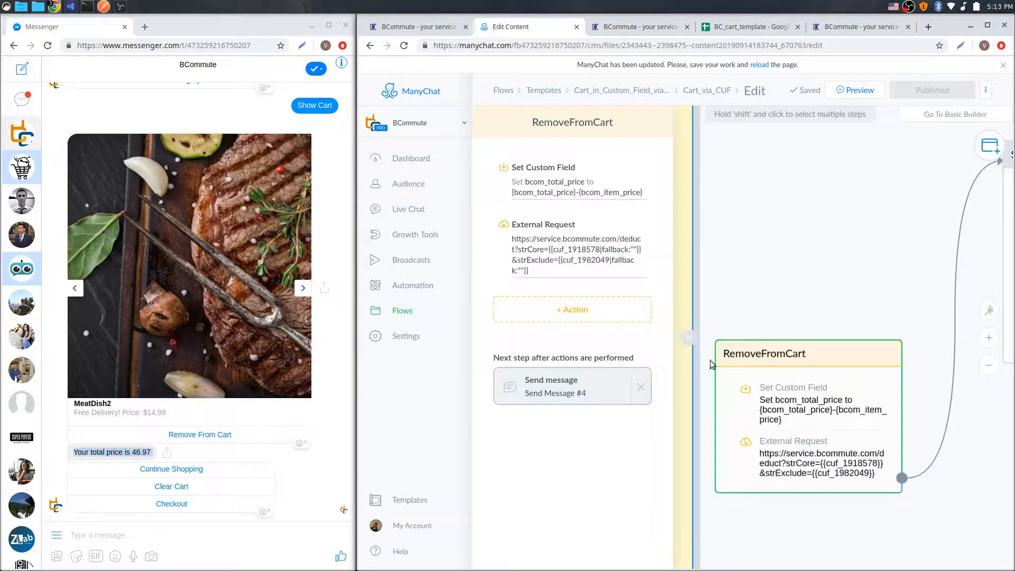
- Close the RemoveFromCart step and review the columns and custom fields saved by the Remove From Cart button in the BCommute request
left_click(805, 240)
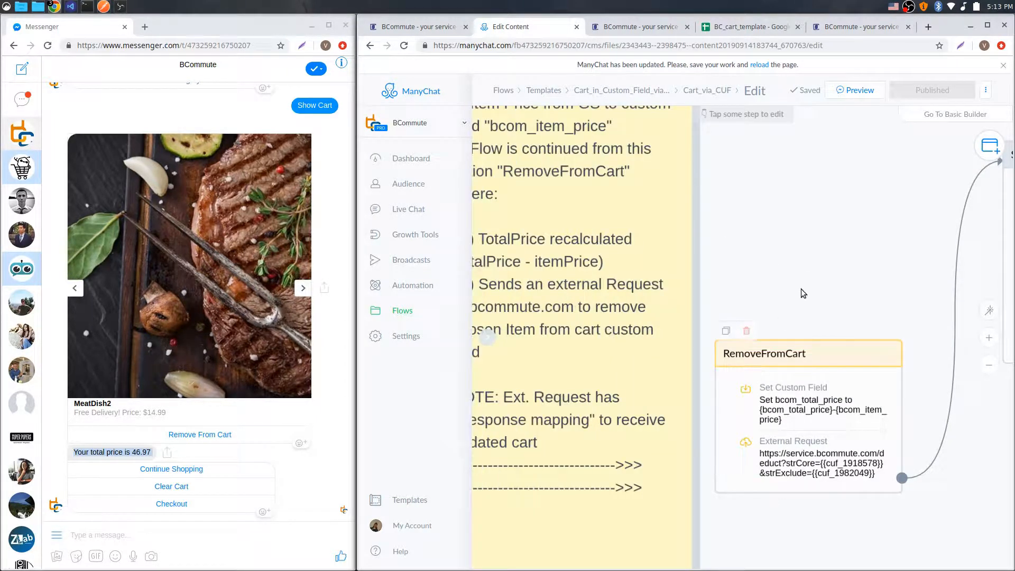
left_click_drag(801, 289, 672, 278)
left_click(616, 27)
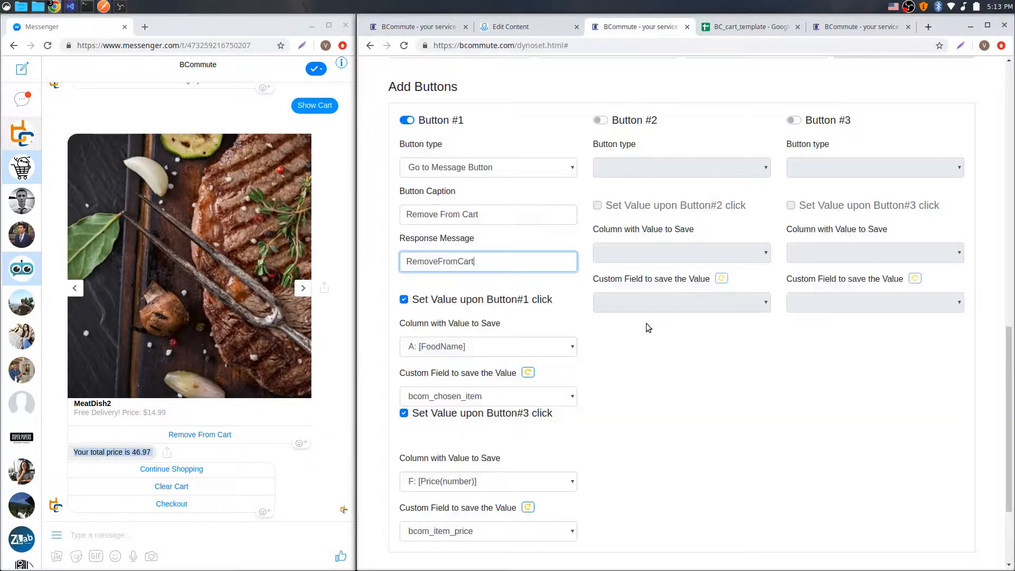
scroll(646, 322, "down", 3)
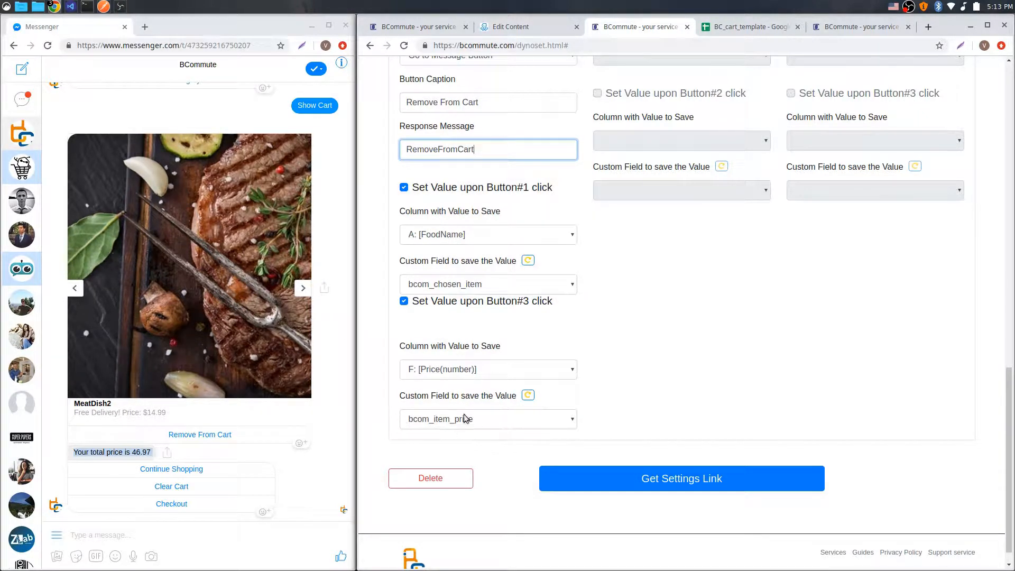
- Return to the ManyChat flow and reopen the RemoveFromCart step to review its bcom_total_price calculation and external request
left_click(530, 29)
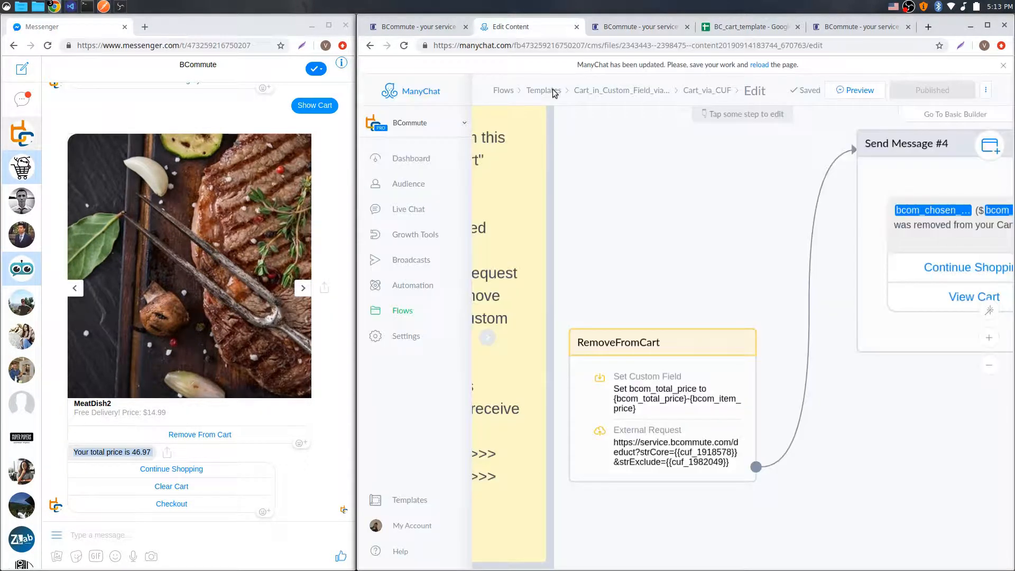
scroll(822, 383, "down", 3)
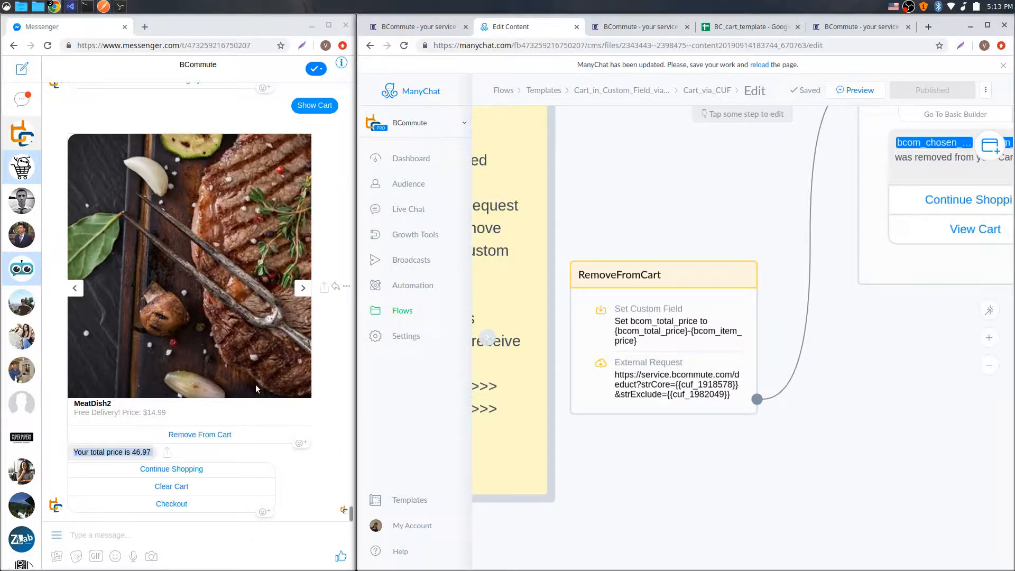
left_click(682, 397)
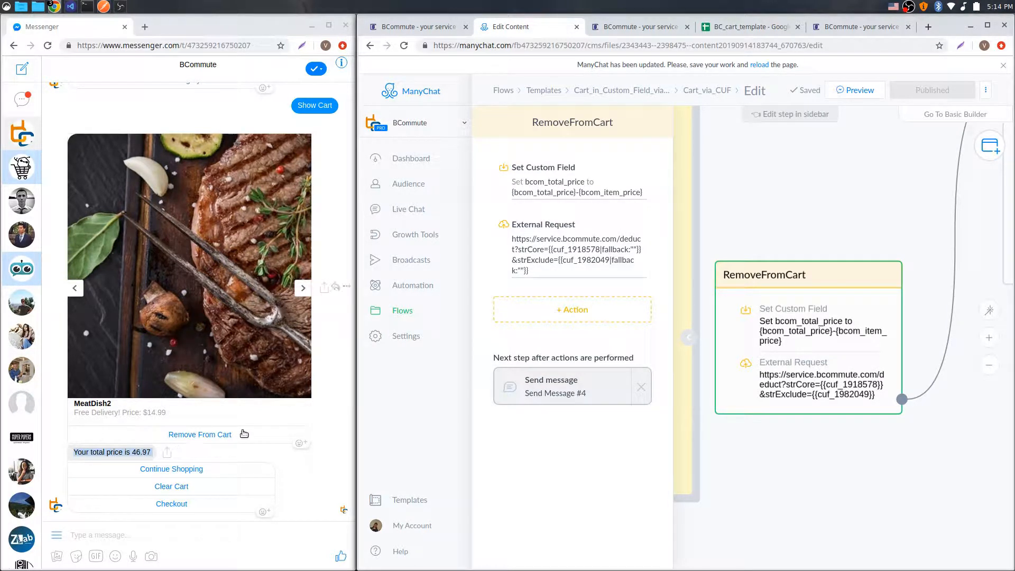
- Delete ItemName1 and its comma from the item list in cell A1 of Sheet1 in the BC_cart_template spreadsheet
left_click(738, 32)
left_click(443, 558)
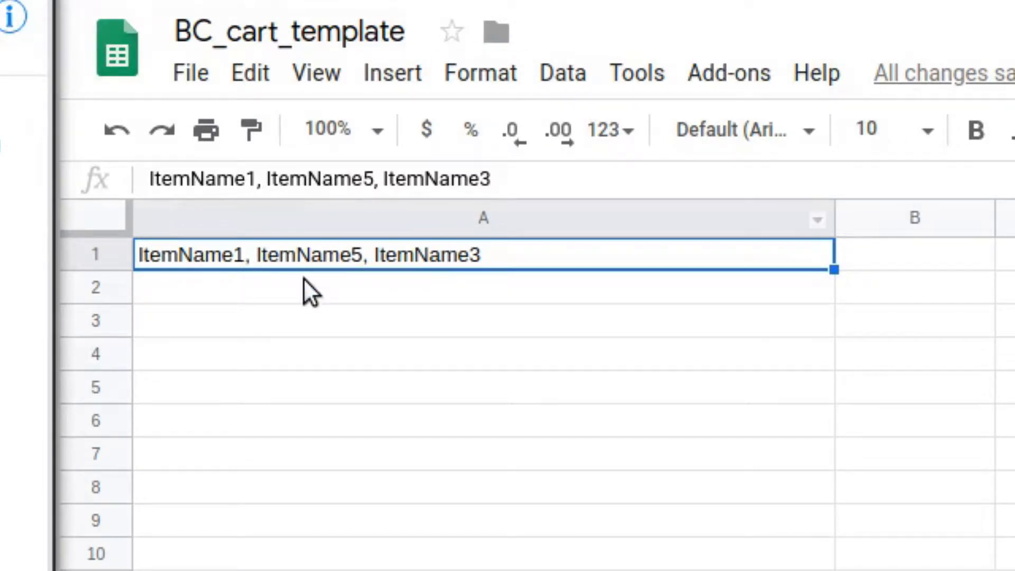
double_click(254, 255)
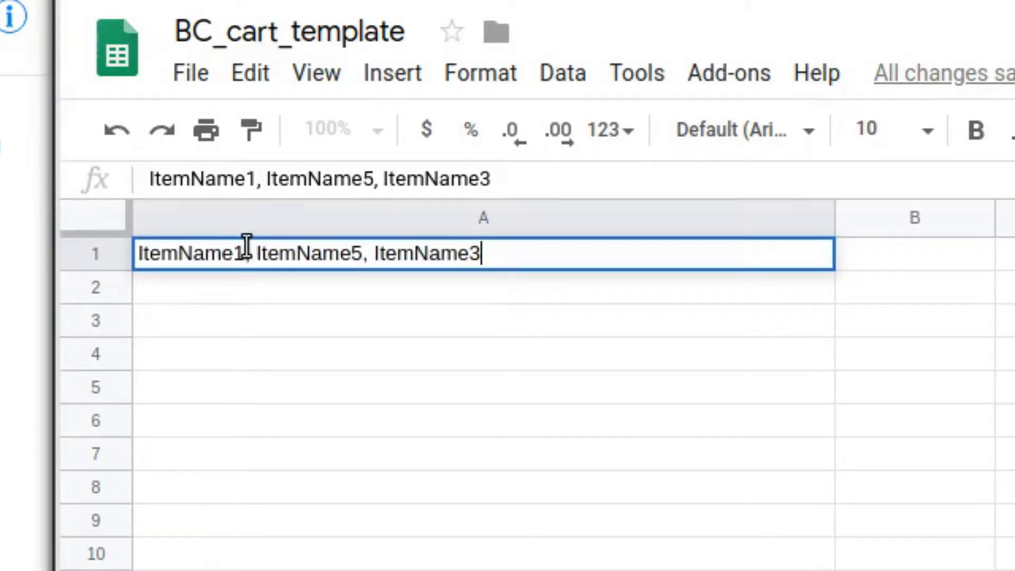
left_click_drag(254, 253, 59, 250)
key("BackSpace")
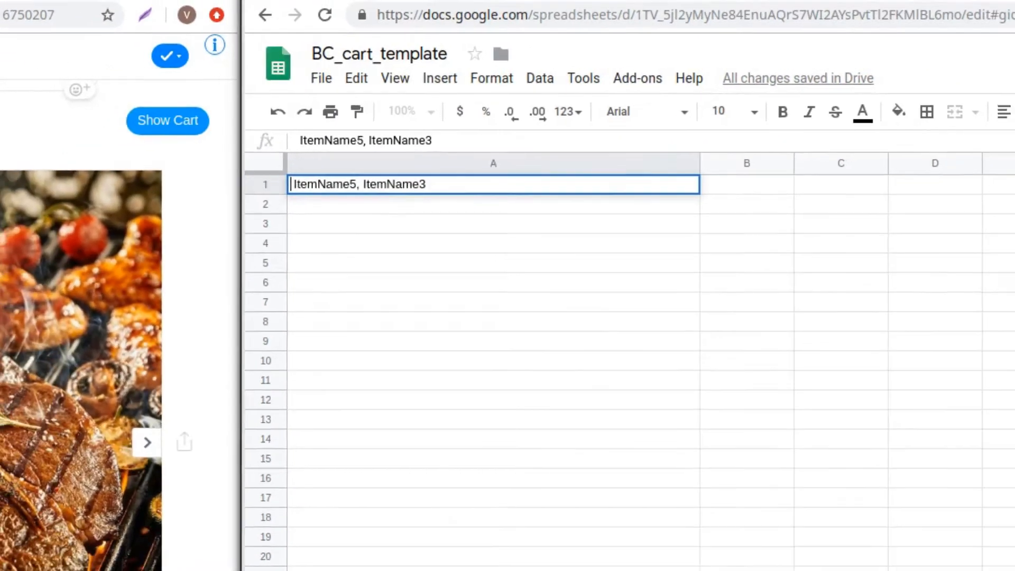
- Return to the ManyChat flow, close the RemoveFromCart step and follow its connection to Send Message #4
left_click(701, 3)
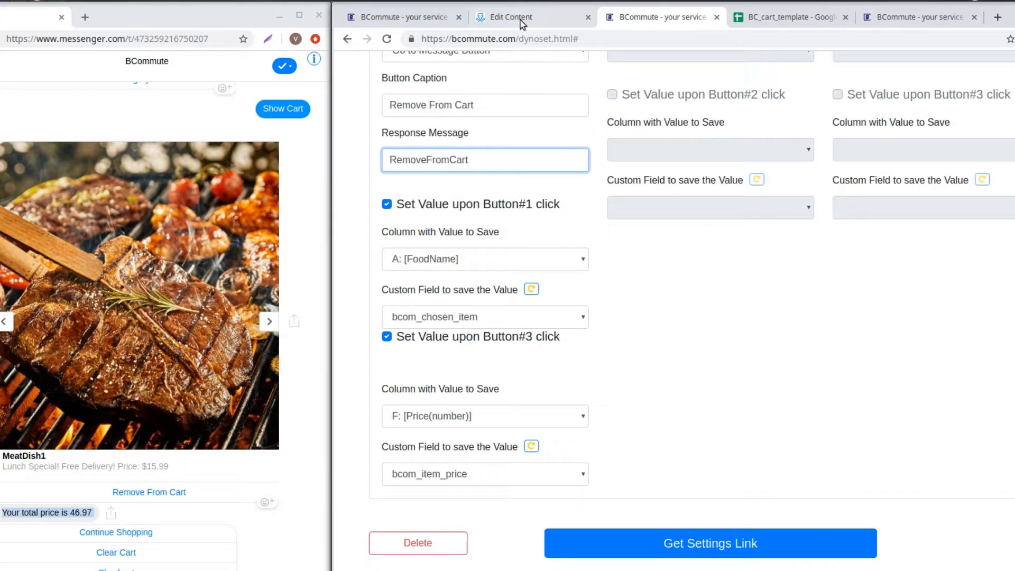
left_click(521, 20)
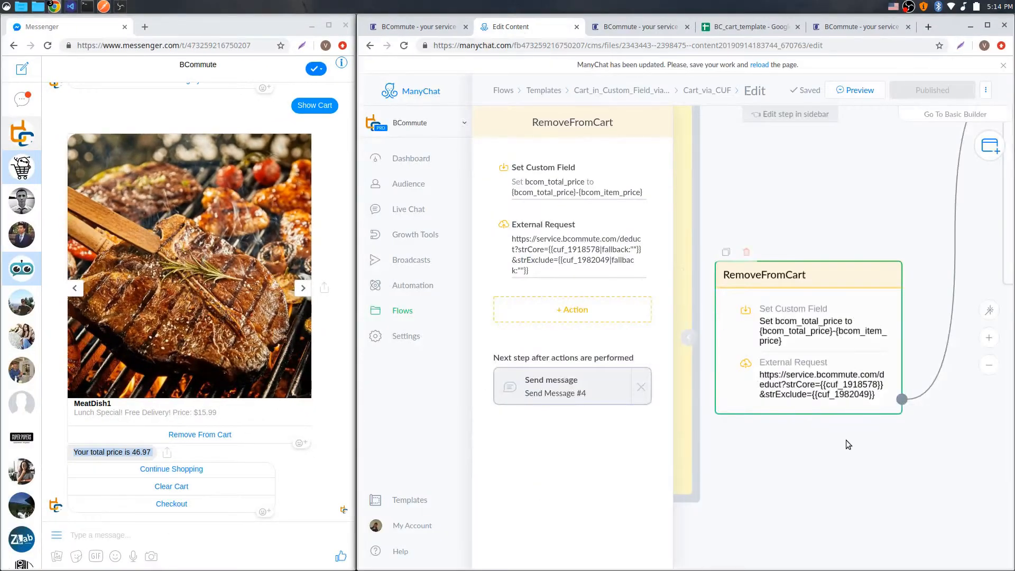
scroll(843, 438, "right", 2)
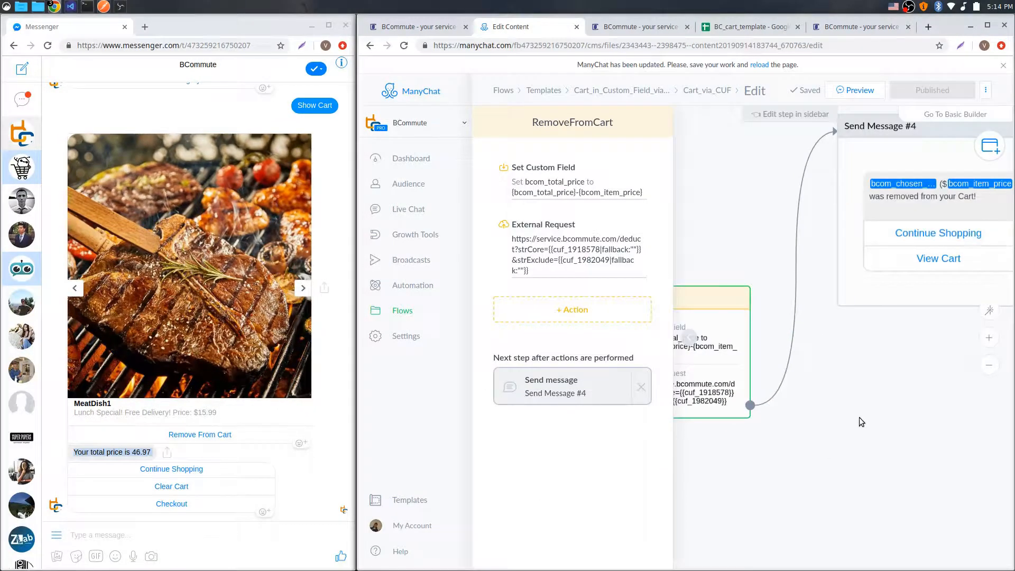
left_click(858, 417)
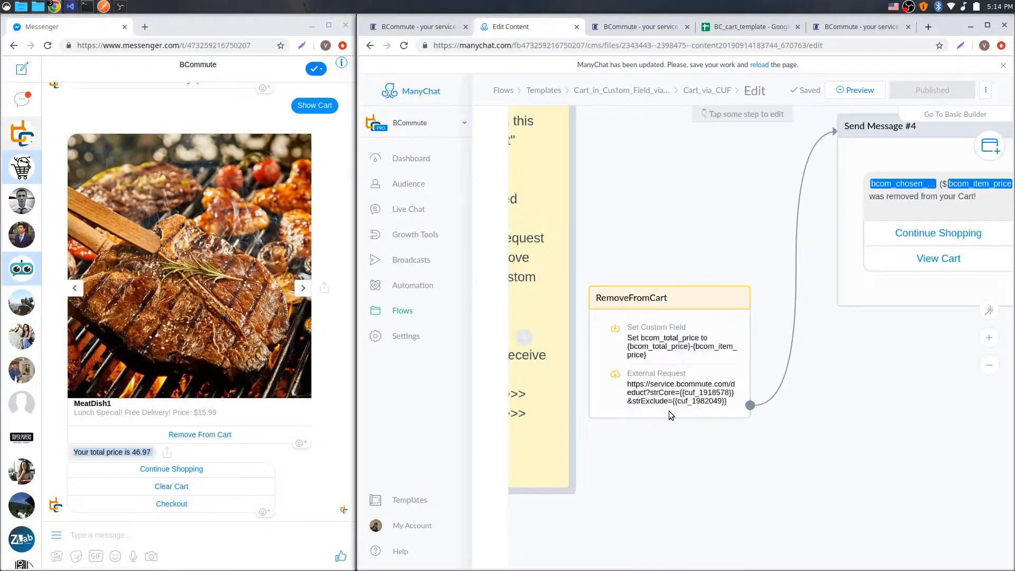
left_click_drag(902, 376, 794, 433)
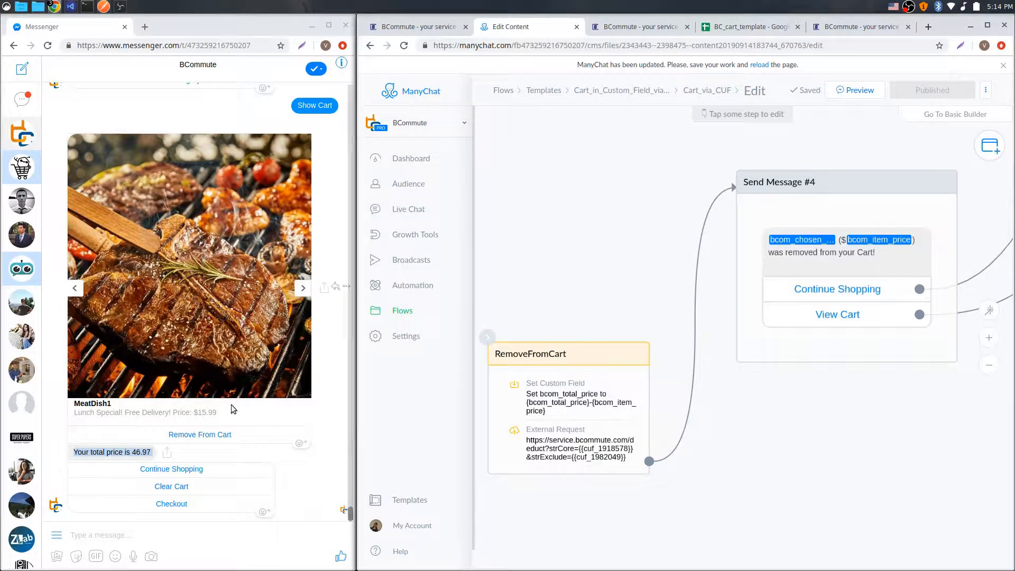
- Remove MeatDish1 from the cart in the BCommute Messenger chat
left_click(202, 435)
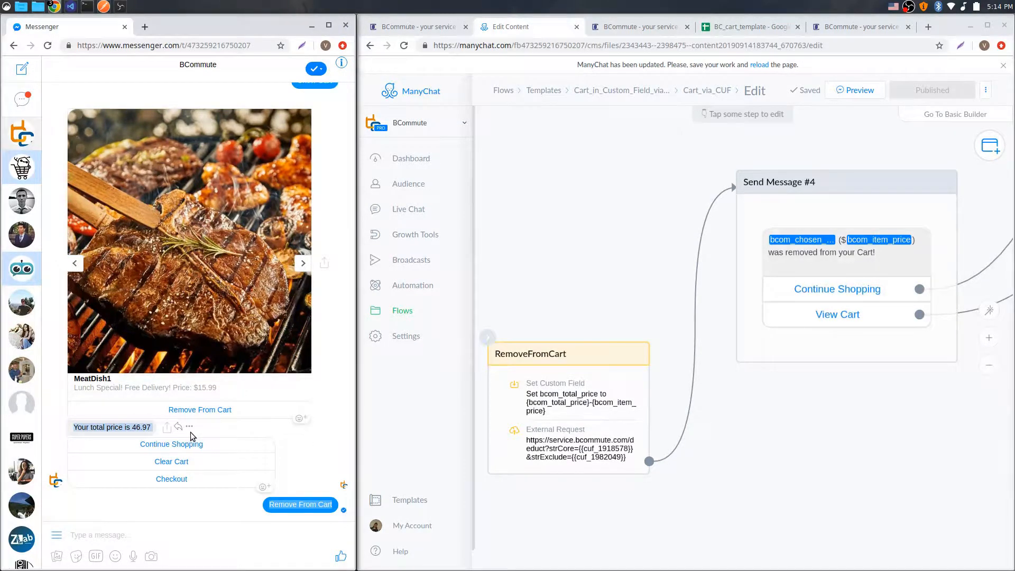
scroll(87, 277, "right", 3)
mouse_move(86, 278)
left_mouse_down()
mouse_move(146, 285)
mouse_move(100, 267)
left_mouse_up()
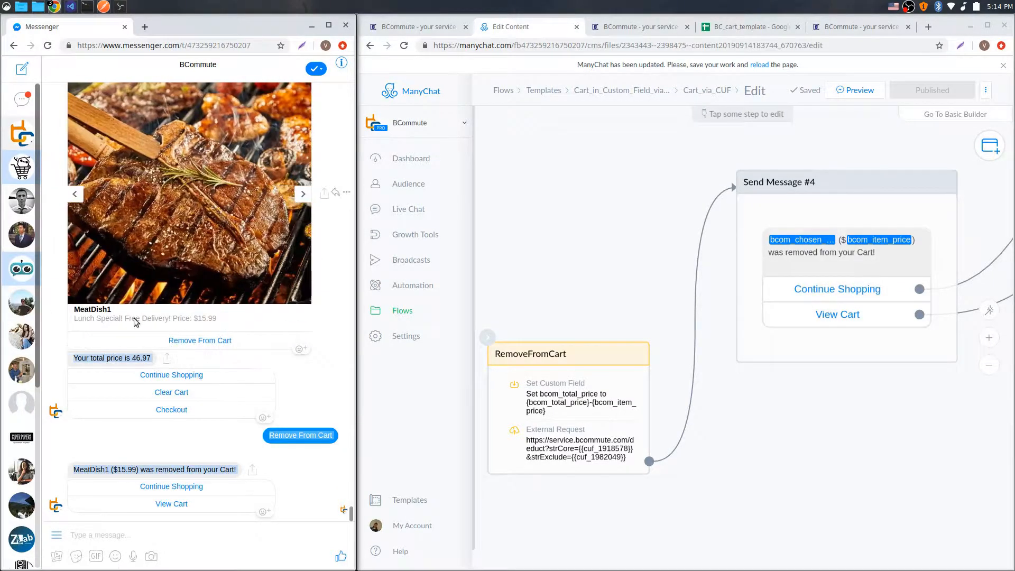
- Browse the cart gallery between MeatDish2 and MeatDish1 and consult the item names in the BC_cart_template catalog sheet
left_click(305, 193)
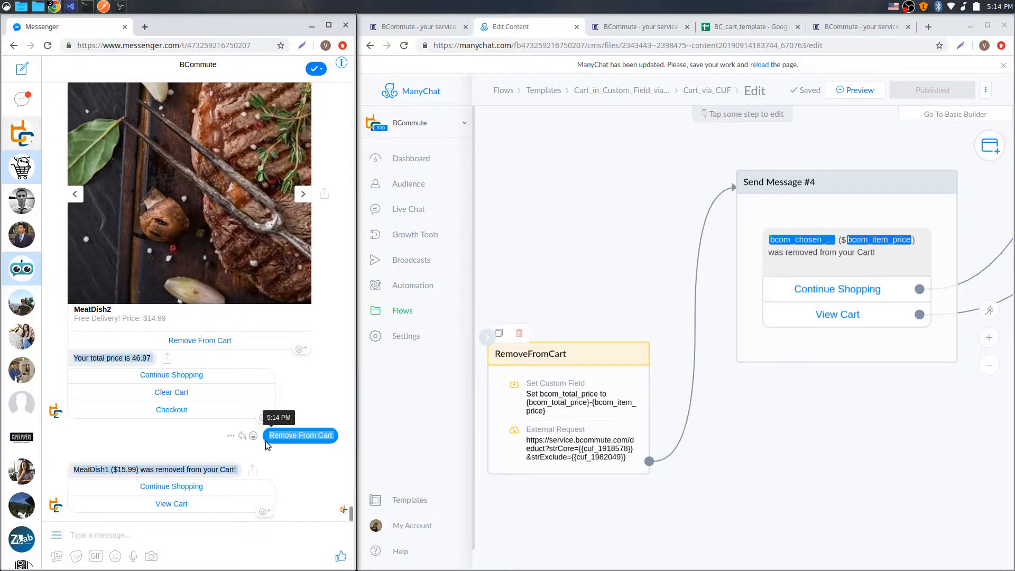
left_click(83, 472)
left_click(761, 278)
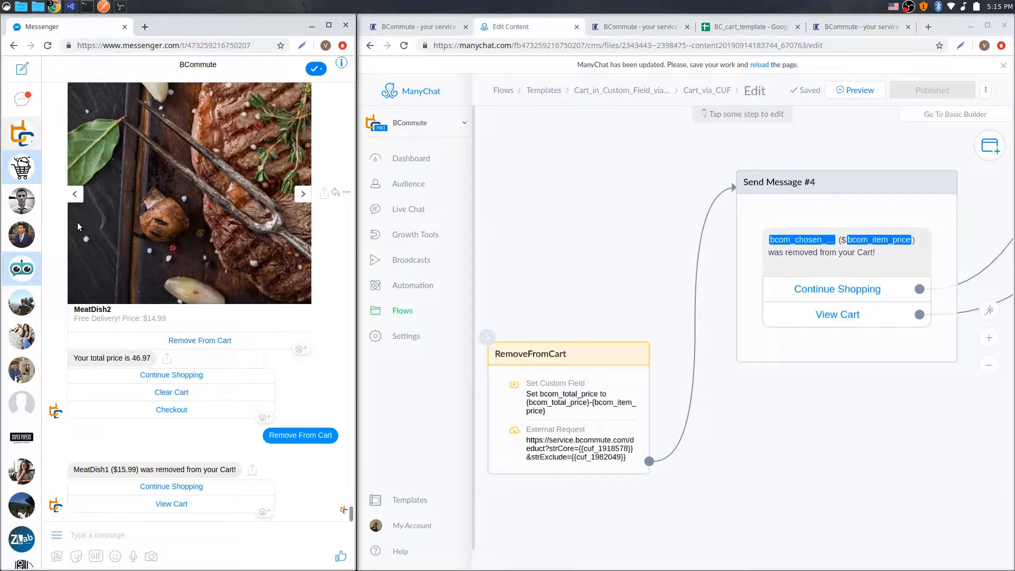
left_click(74, 194)
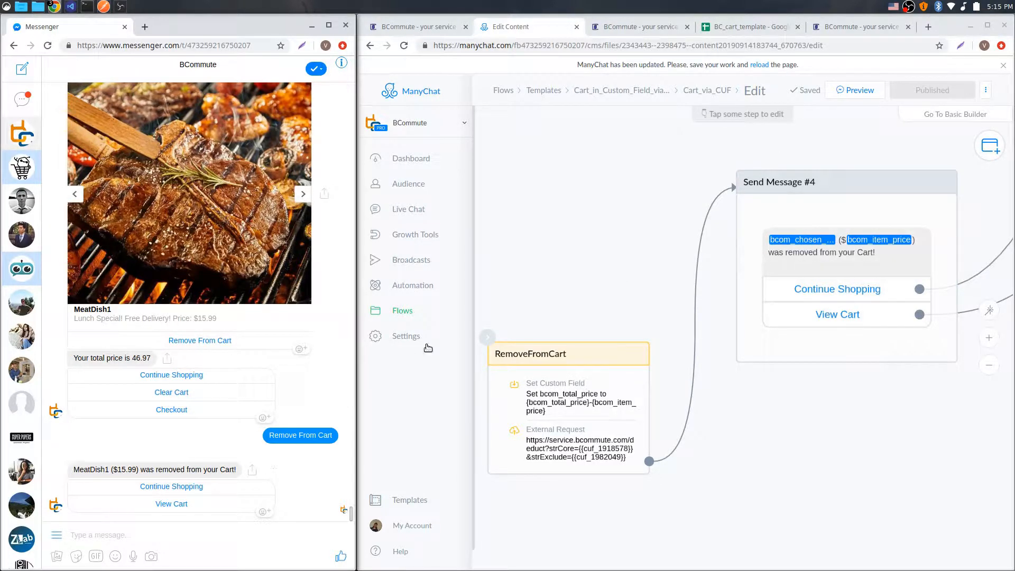
left_click(734, 27)
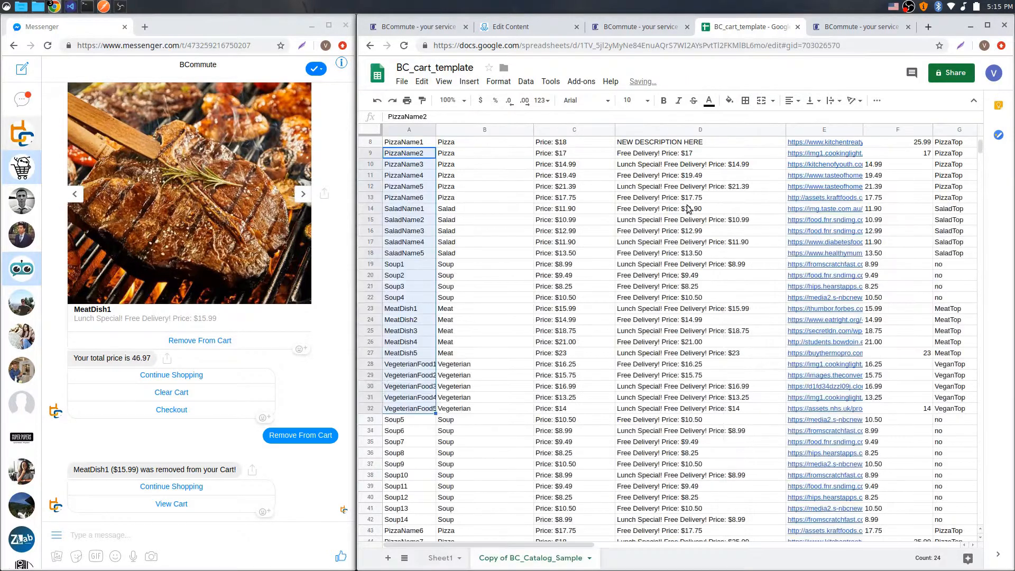
left_click(533, 29)
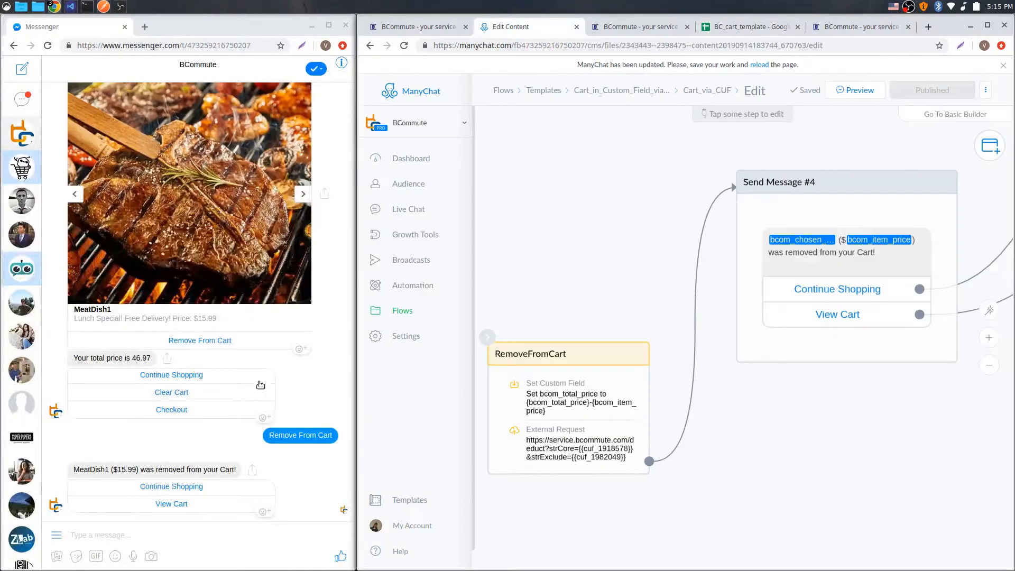
- Check the MeatDish1 removal message in the Messenger chat and remove MeatDish2 from the cart as well
left_click_drag(112, 470, 140, 469)
left_click(148, 470)
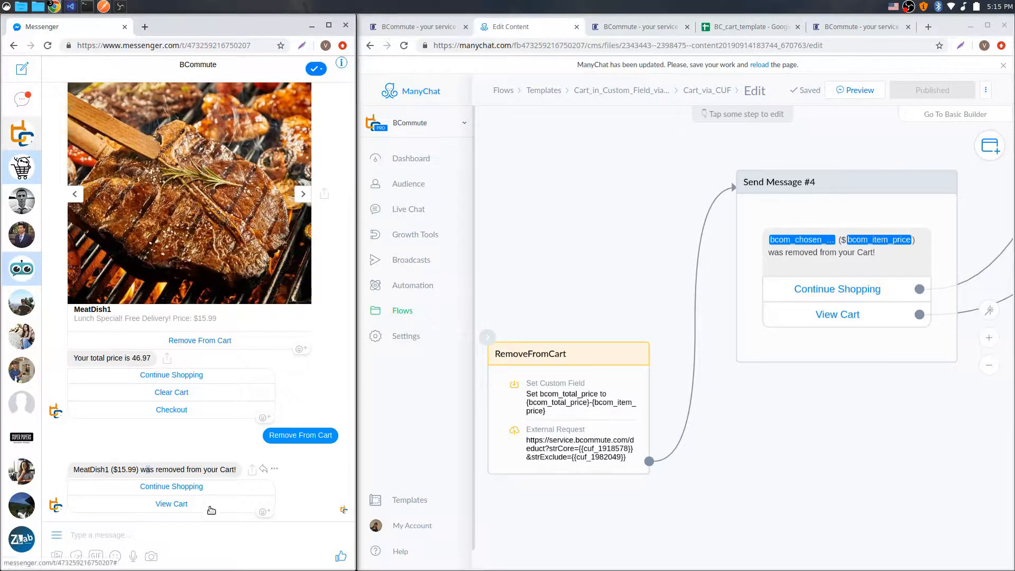
left_click(303, 195)
left_click(207, 342)
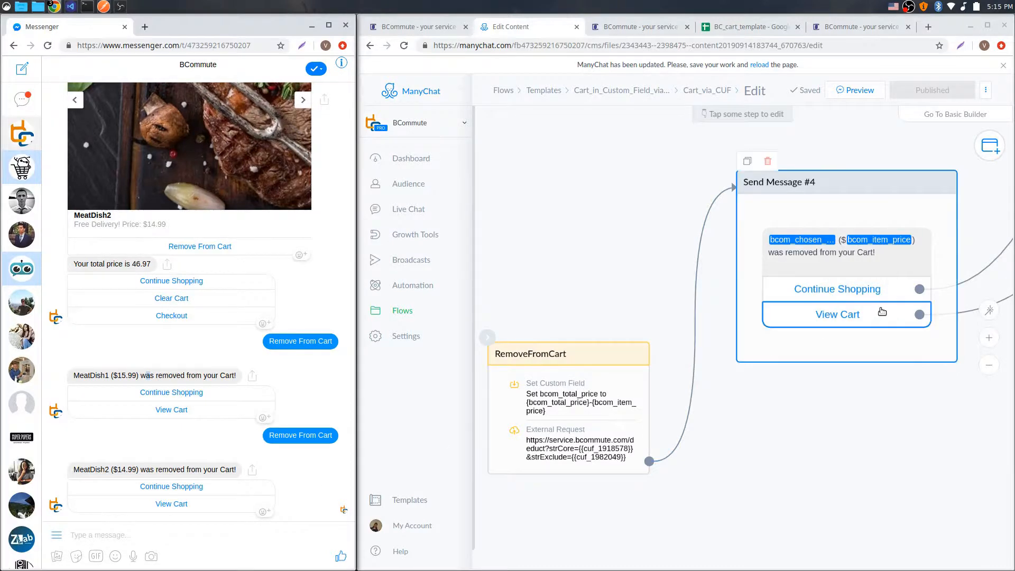
- Follow the View Cart connection of Send Message #4 to Send Message #3 and review the search filter of the BCommute cart request
scroll(882, 312, "down", 3)
left_click_drag(905, 381, 618, 475)
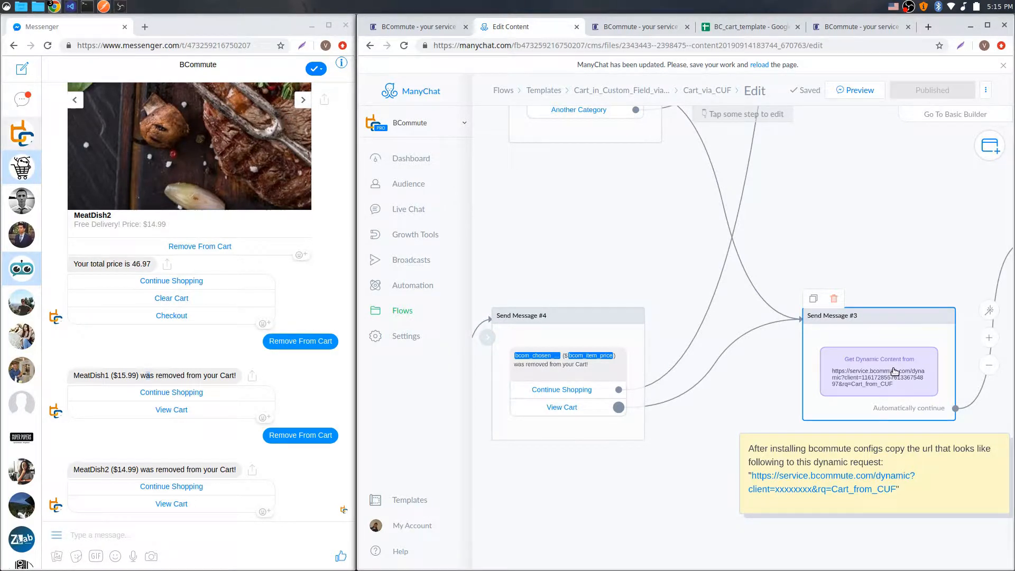
left_click_drag(678, 439, 722, 401)
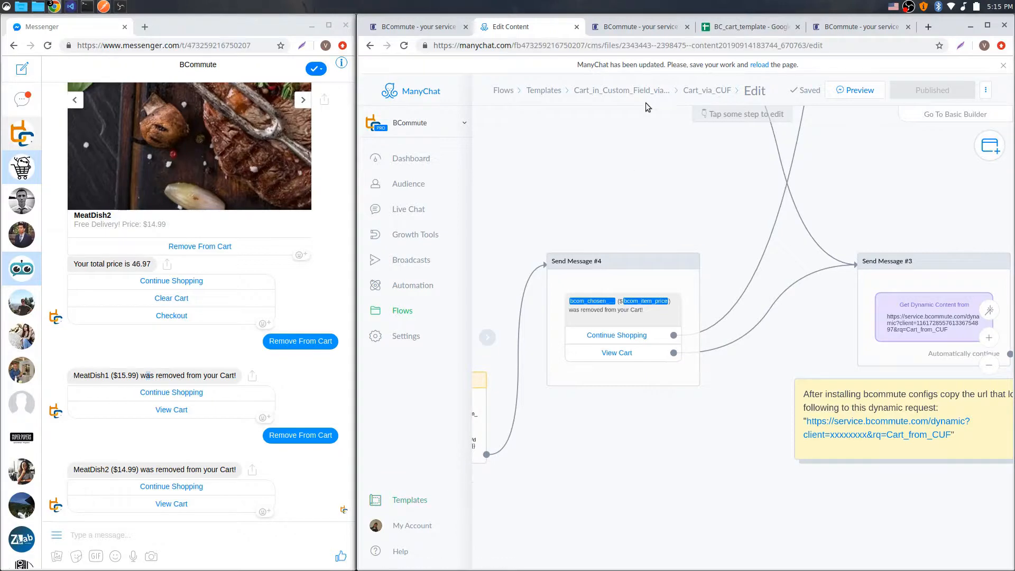
left_click(628, 34)
scroll(652, 304, "up", 7)
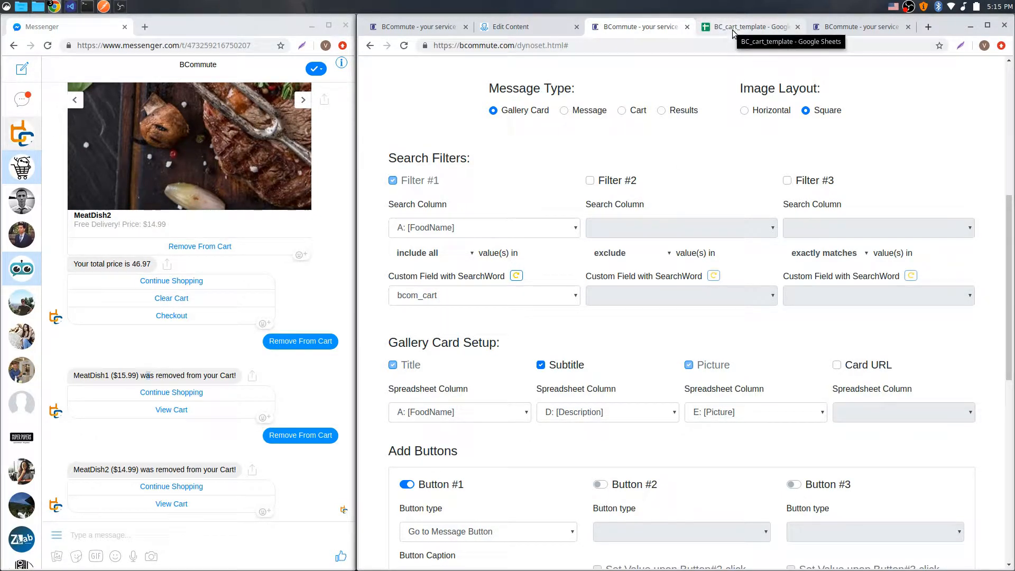
- View the cart in the Messenger chat and compare its total price with the total shown before the two removals
left_click(179, 508)
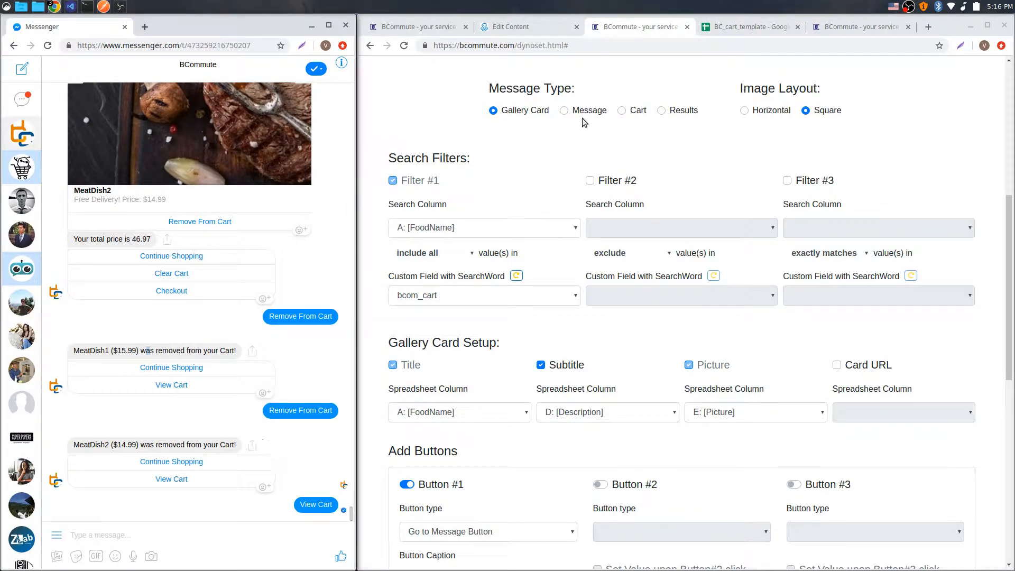
left_click(531, 24)
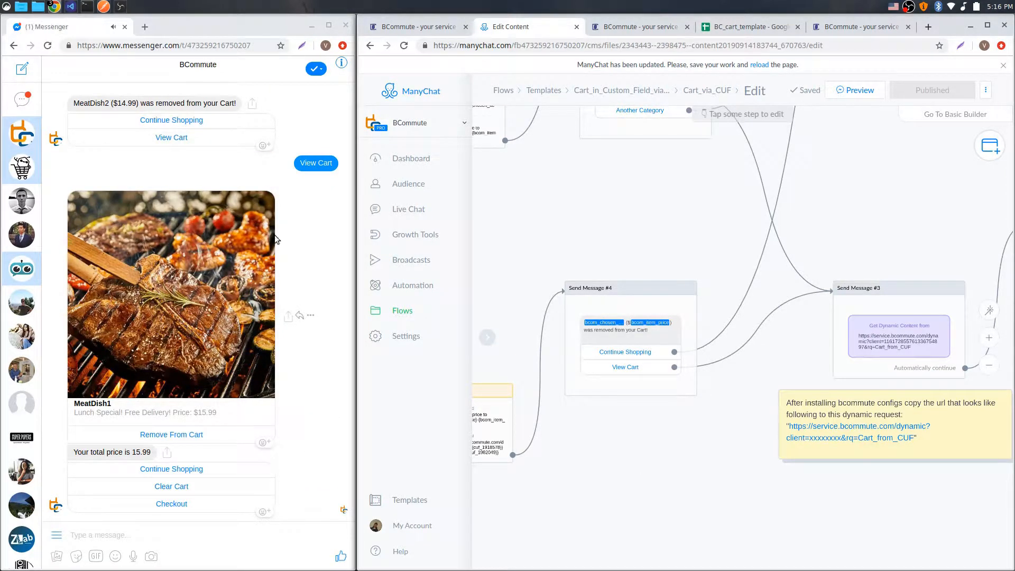
scroll(272, 236, "up", 5)
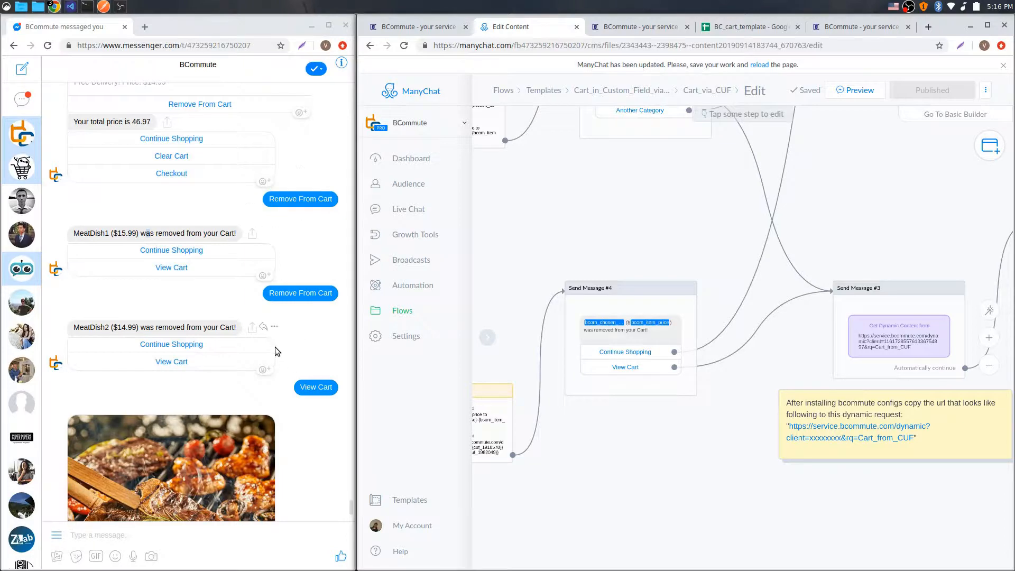
scroll(278, 353, "down", 5)
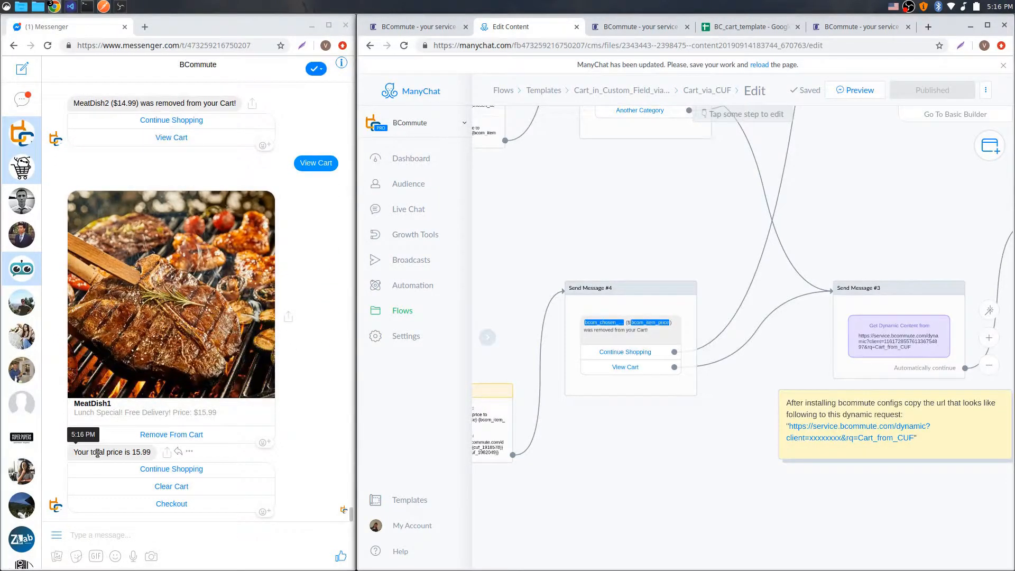
left_click_drag(92, 453, 151, 454)
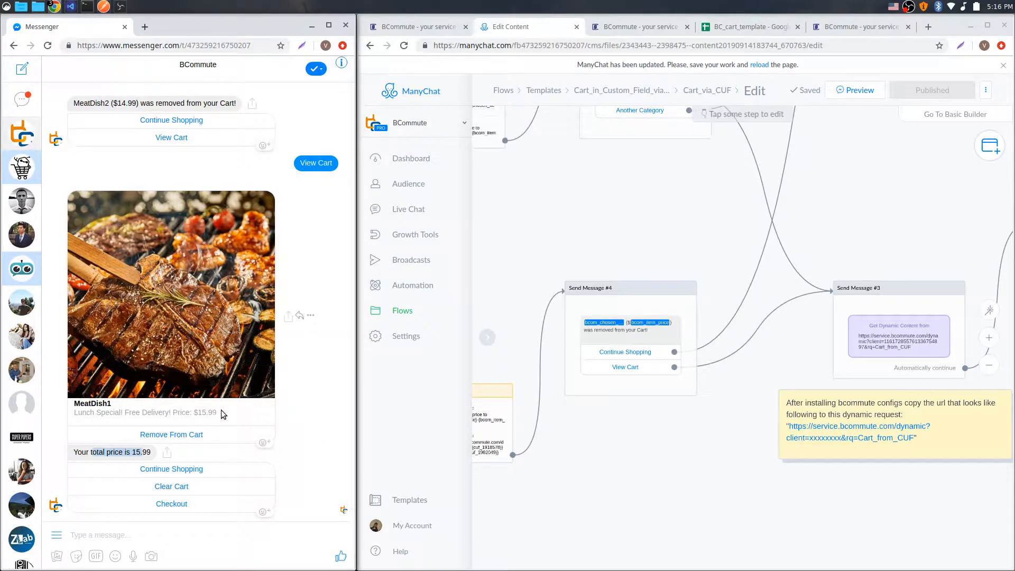
scroll(211, 415, "up", 7)
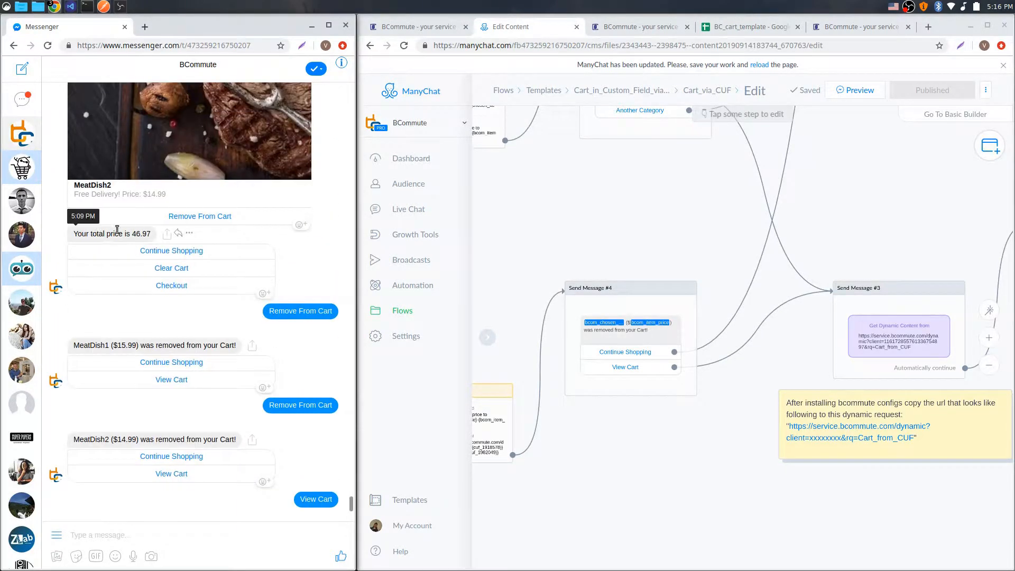
left_click_drag(106, 234, 152, 234)
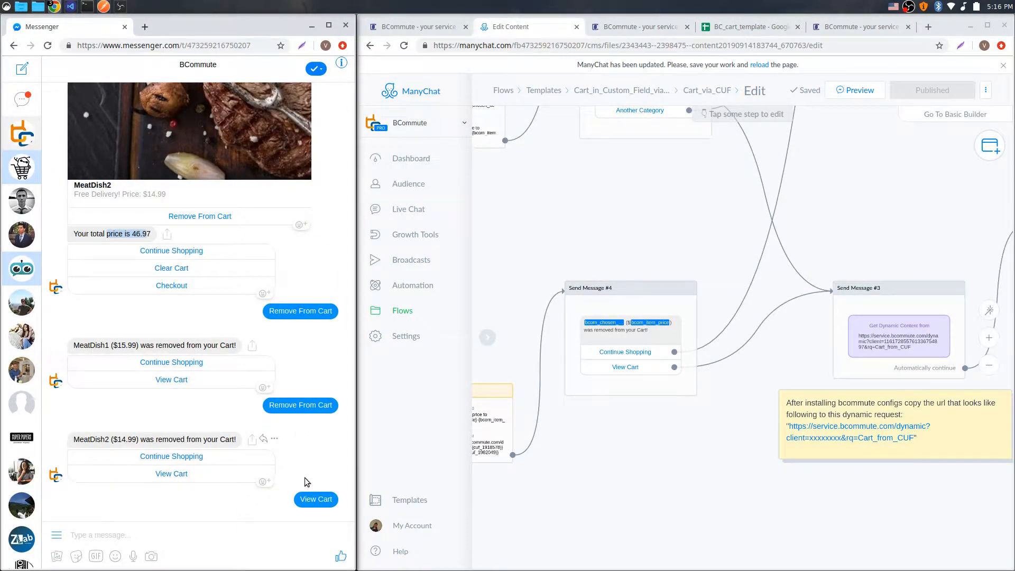
scroll(236, 369, "down", 7)
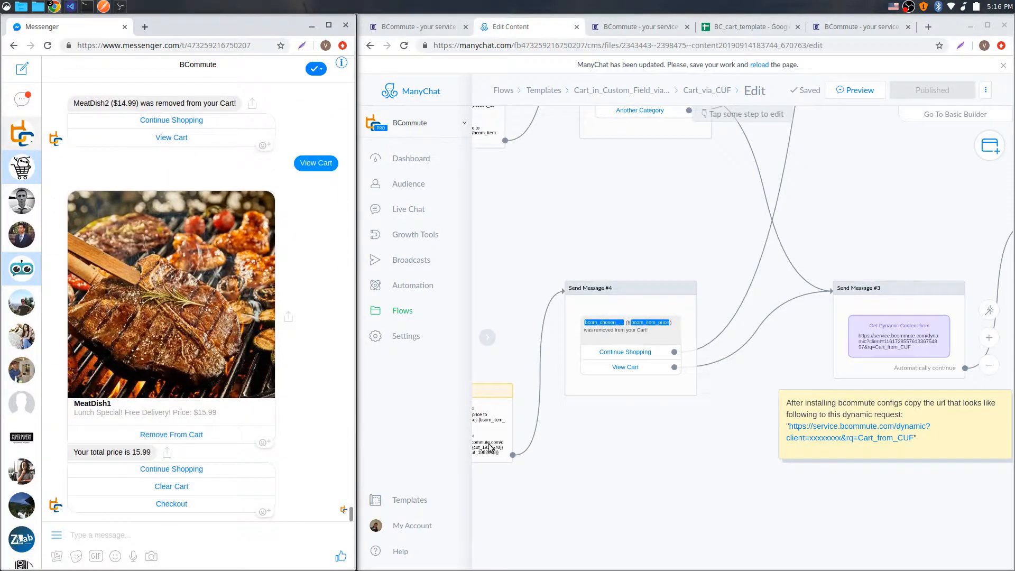
- Follow the ManyChat flow from Send Message #3 to the total price message in Send Message #5
scroll(684, 457, "down", 1)
left_click_drag(895, 235, 546, 243)
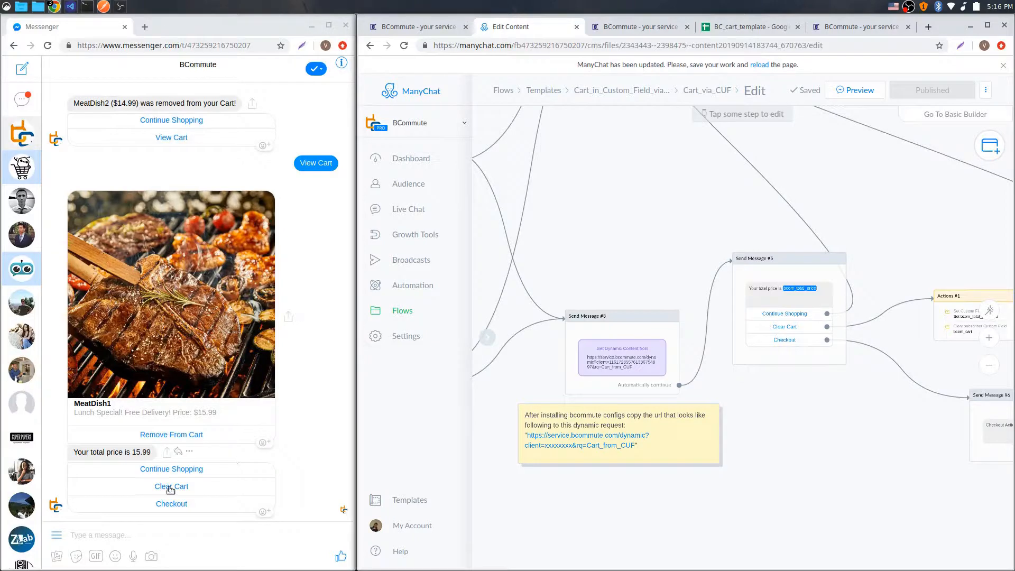
- Follow the Clear Cart connection to Actions #1 and Send Message #7, and clear the cart in the Messenger chat
left_click_drag(753, 481, 333, 515)
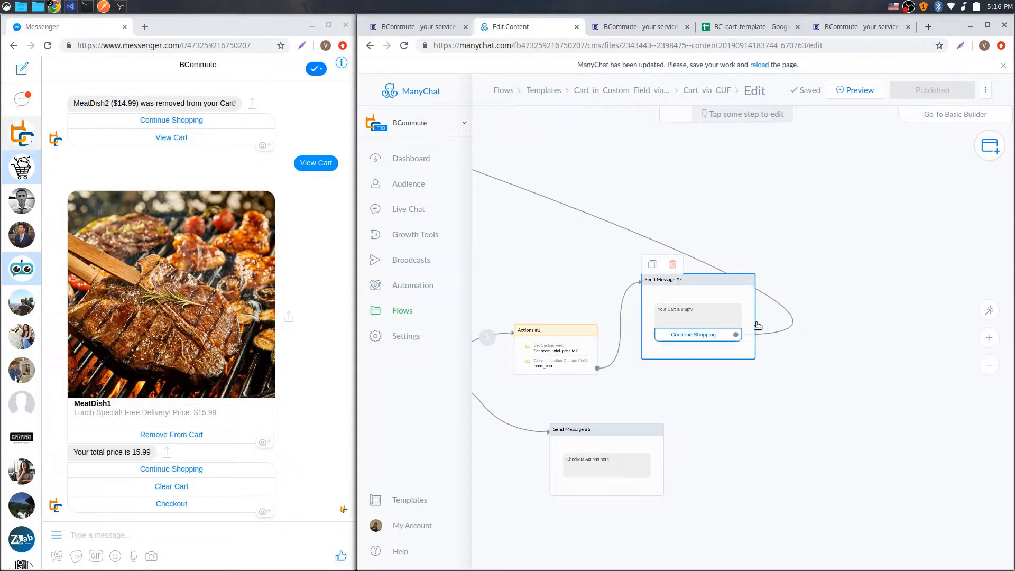
left_click(170, 486)
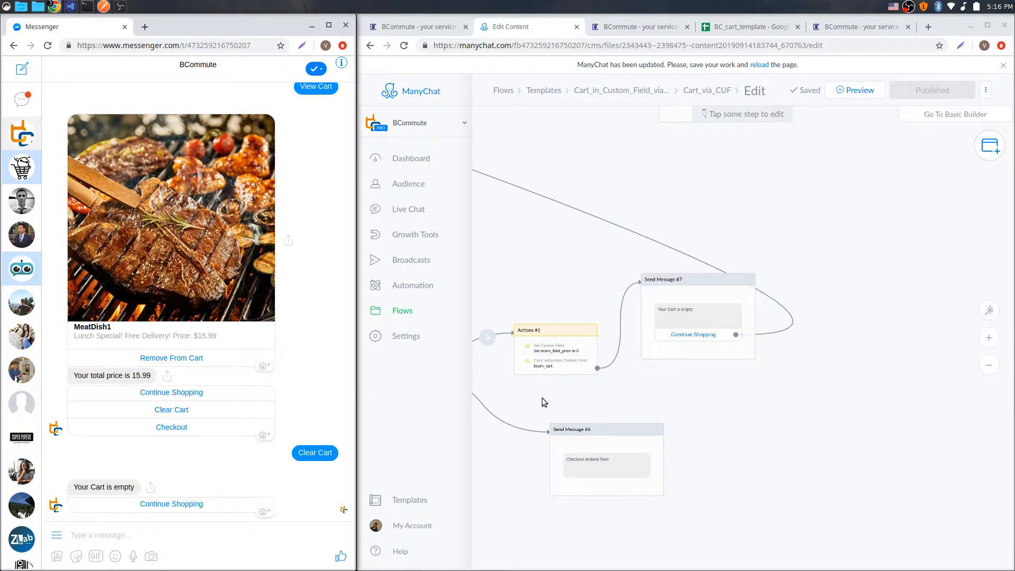
- Review the whole Cart_via_CUF flow in an overview of all its connected messages and actions
scroll(540, 217, "down", 2)
left_click_drag(544, 243, 811, 353)
left_click_drag(570, 222, 856, 328)
scroll(856, 328, "down", 1)
left_click_drag(842, 363, 816, 312)
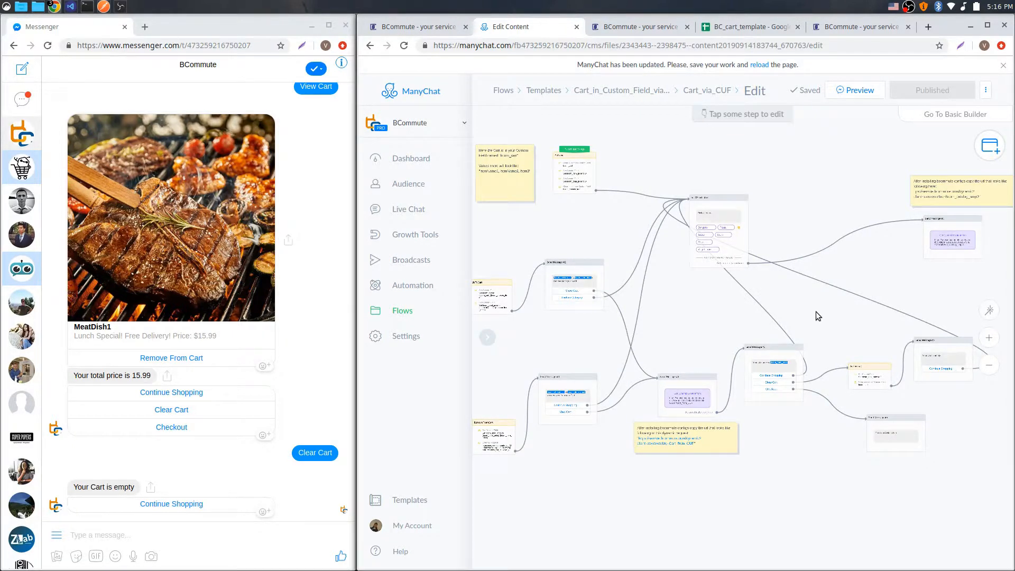
- Review the Cart_from_CUF request in BCommute, covering its spreadsheet, search filter, gallery card columns and Remove From Cart button settings
left_click(632, 31)
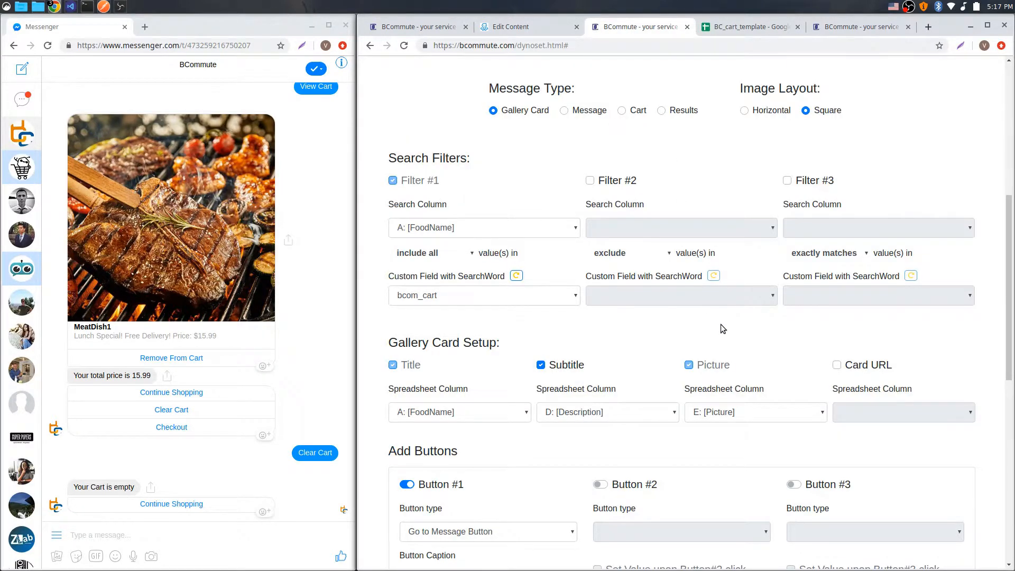
scroll(725, 324, "down", 3)
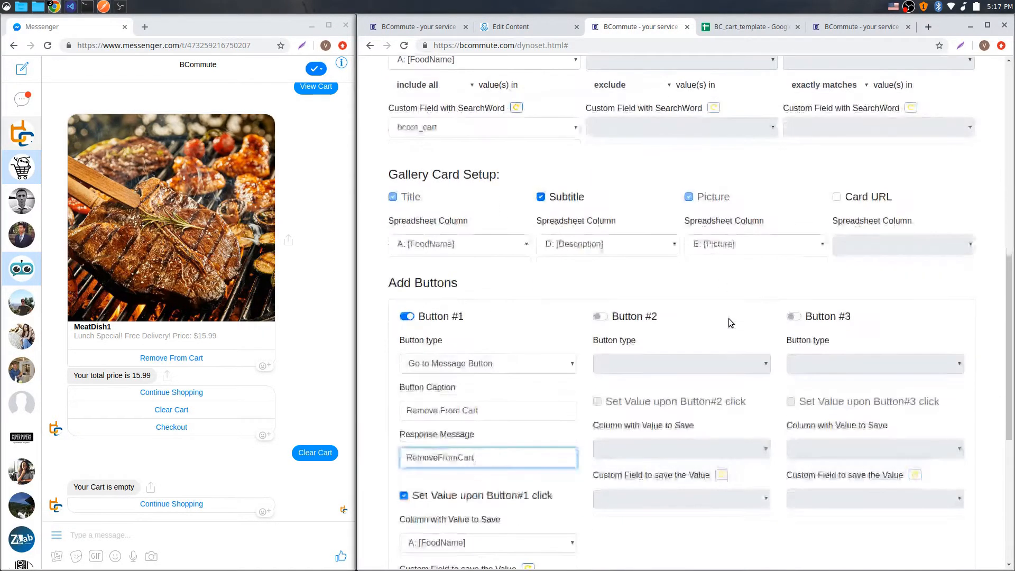
scroll(728, 322, "up", 7)
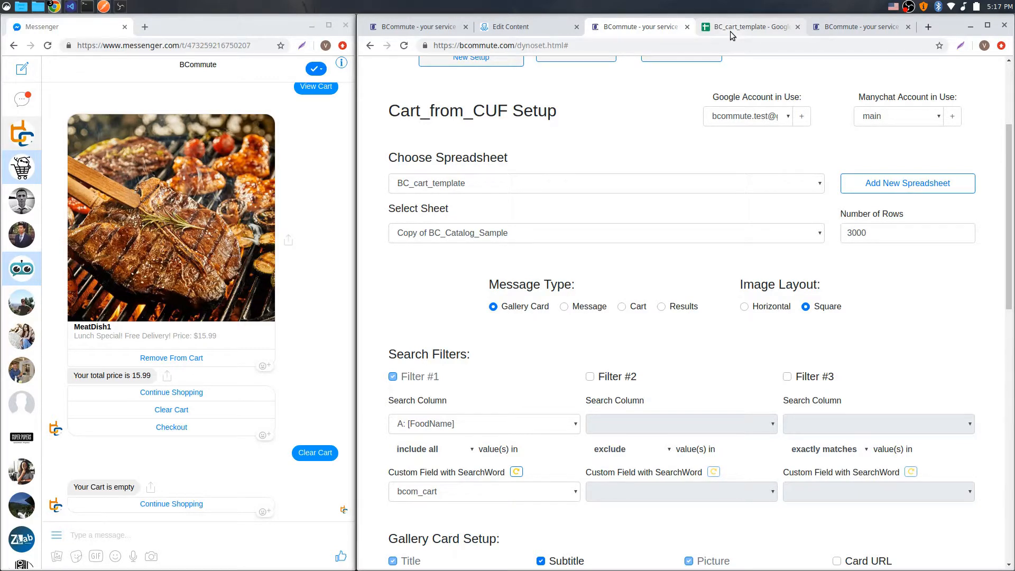
scroll(811, 299, "down", 4)
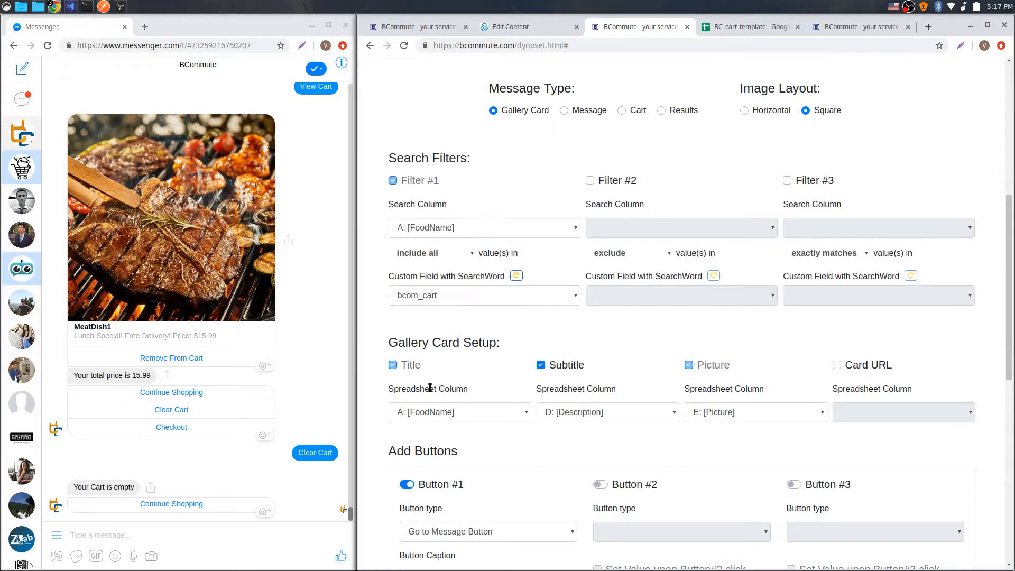
scroll(670, 386, "up", 1)
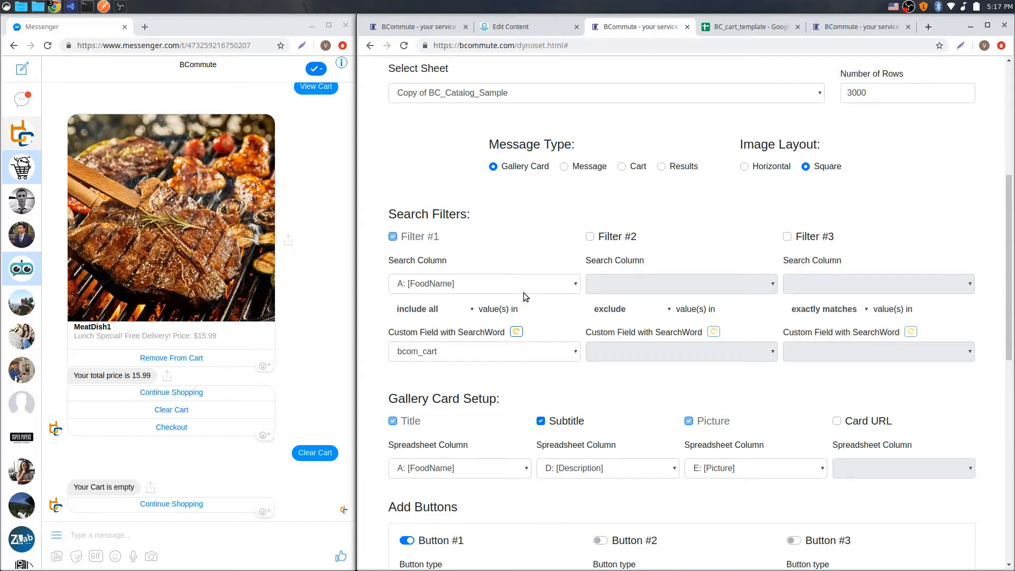
scroll(605, 384, "down", 4)
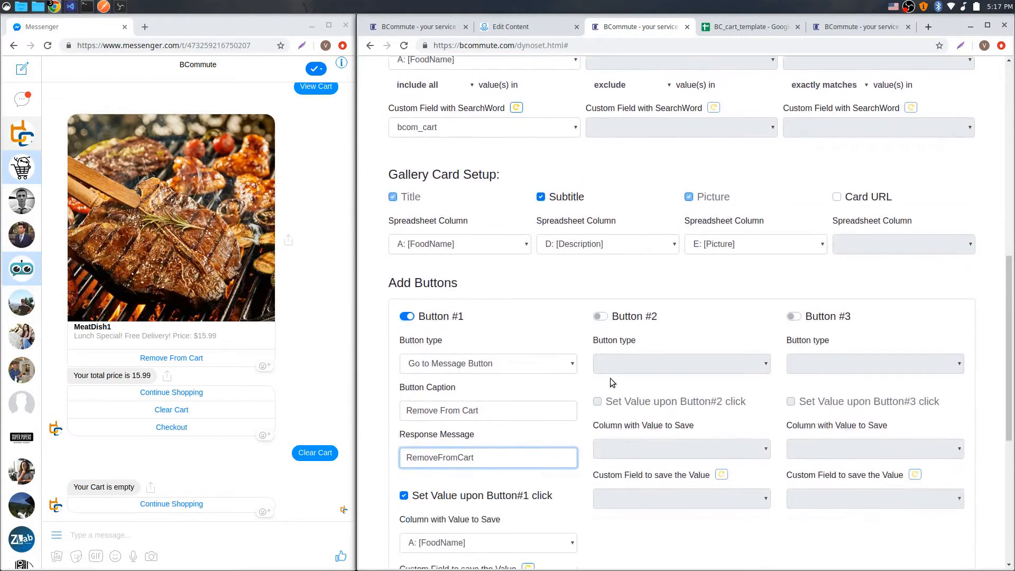
scroll(610, 379, "down", 5)
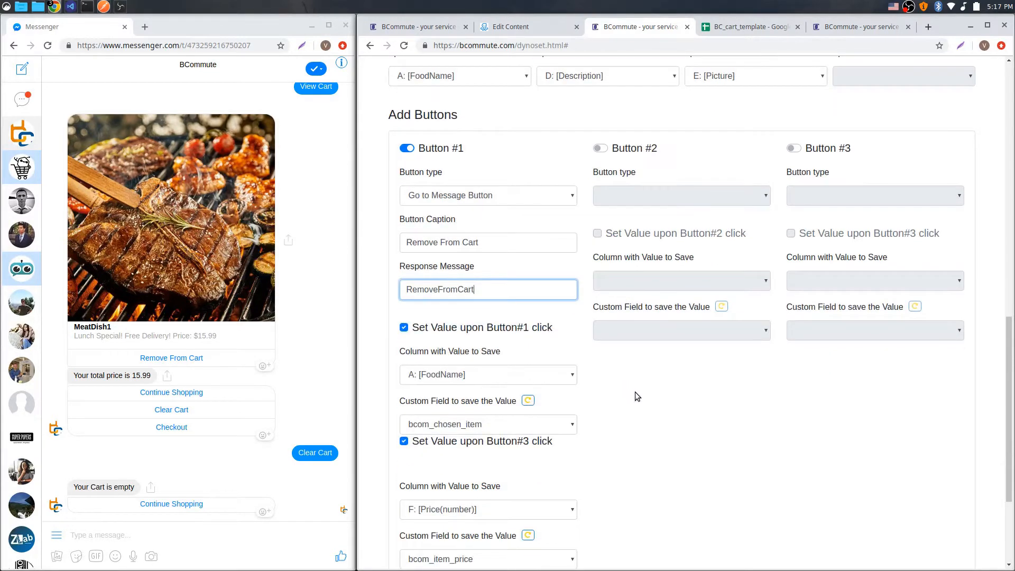
scroll(636, 392, "up", 9)
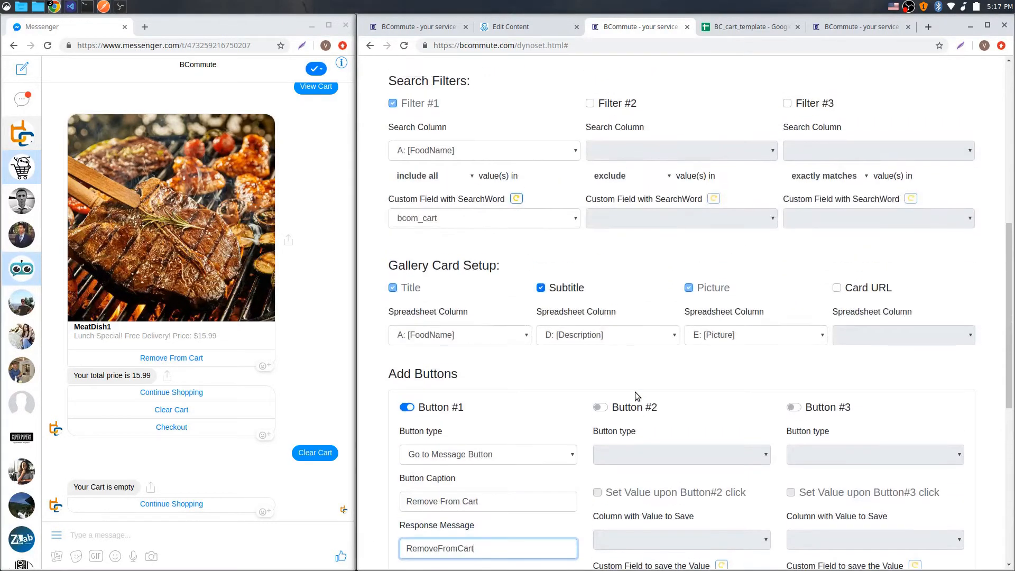
scroll(635, 392, "up", 4)
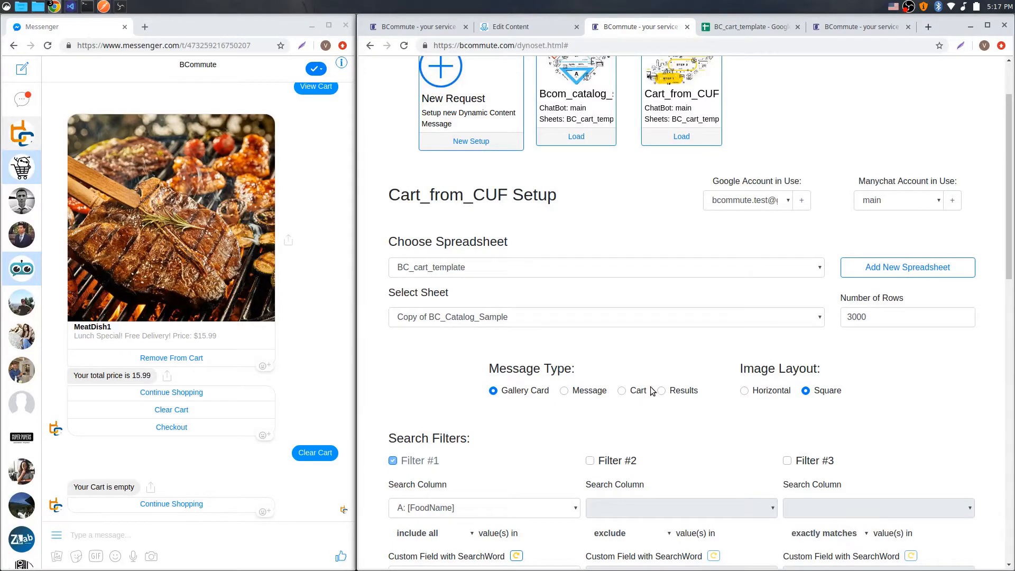
scroll(652, 369, "up", 2)
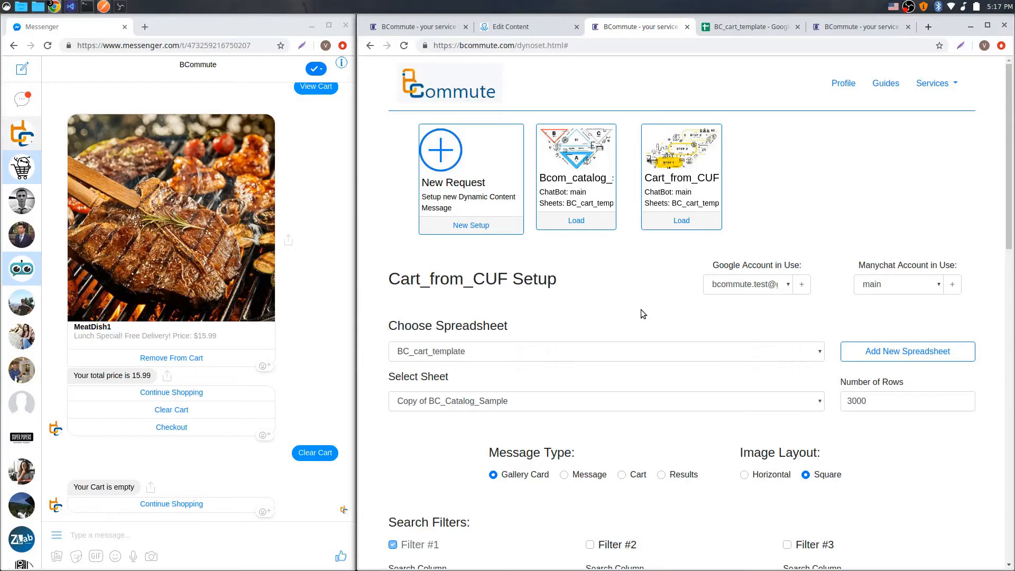
- Look over the catalog rows in the BC_cart_template spreadsheet and return to the Cart_from_CUF setup in BCommute
left_click(738, 27)
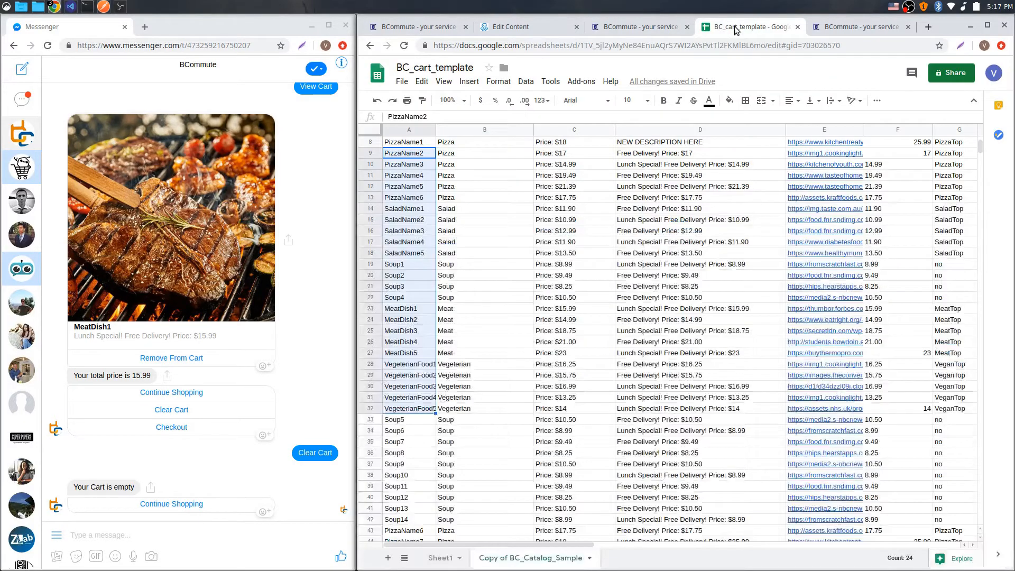
scroll(634, 399, "down", 1)
scroll(558, 468, "up", 3)
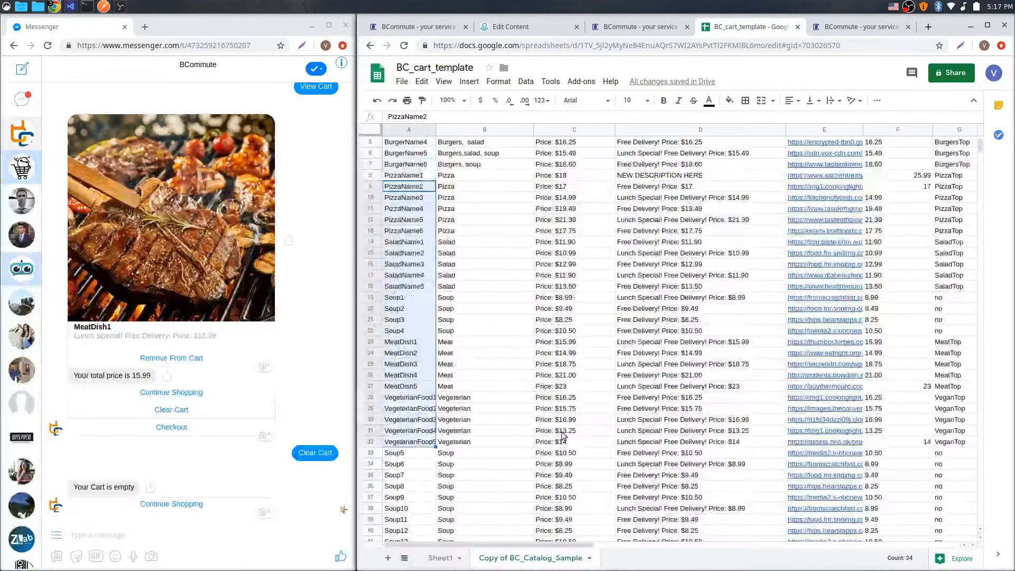
left_click(475, 277)
left_click(632, 28)
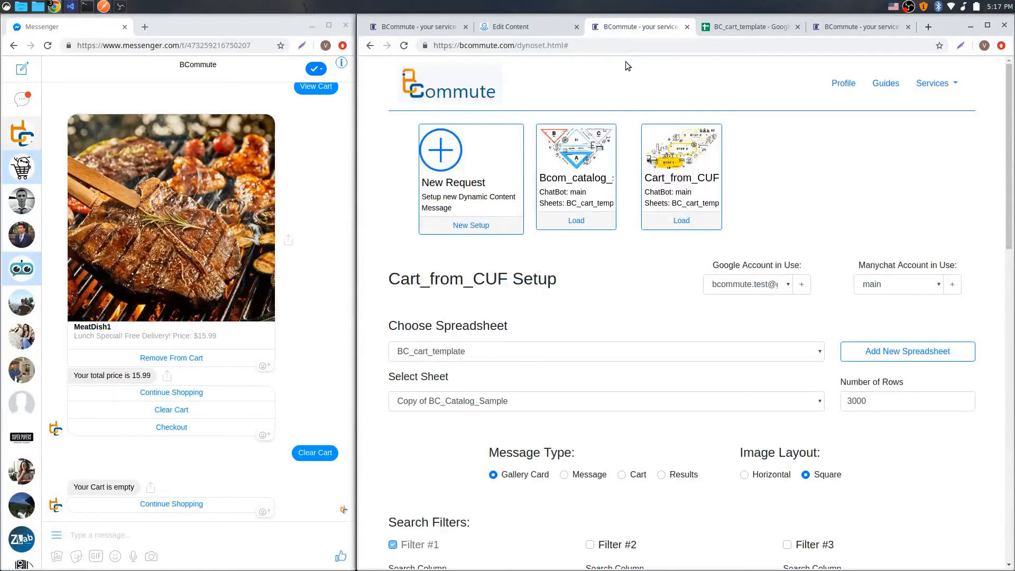